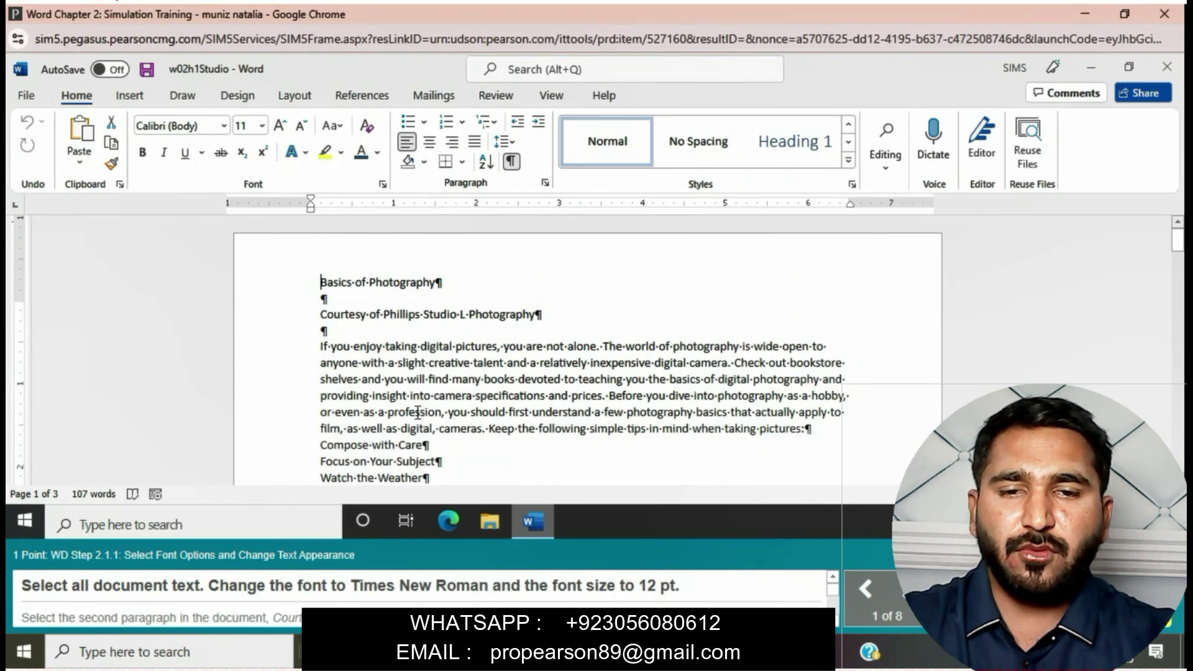
- Change the font of the entire document text to Times New Roman and the font size to 12 pt
key(ctrl+a)
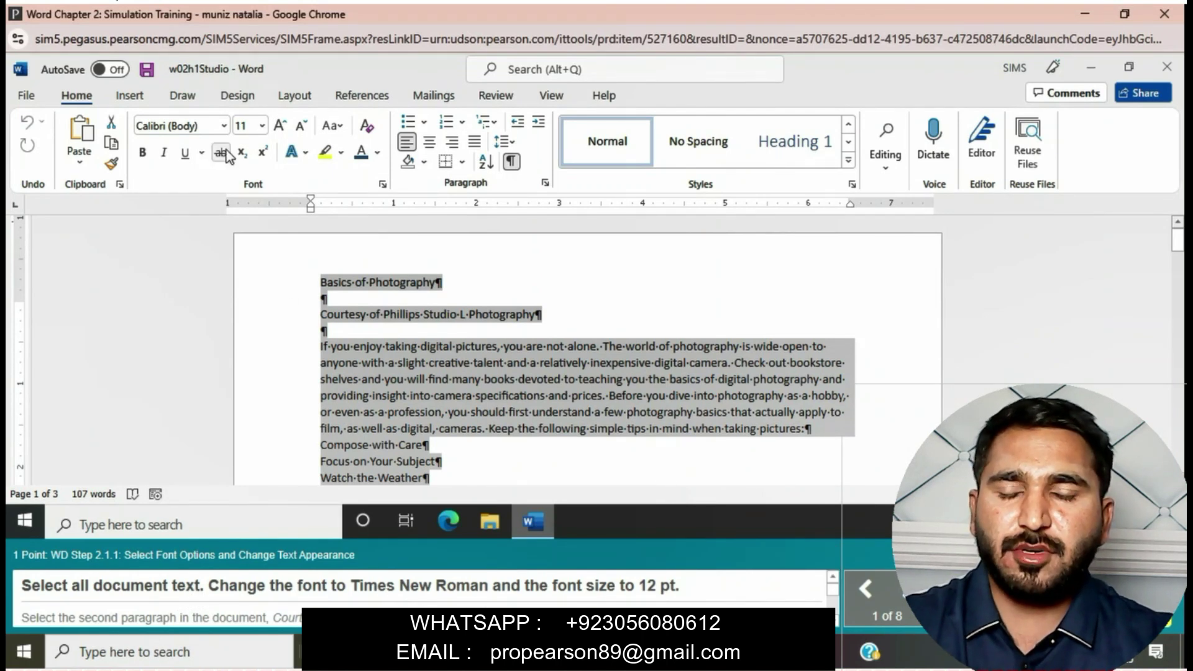
click(224, 128)
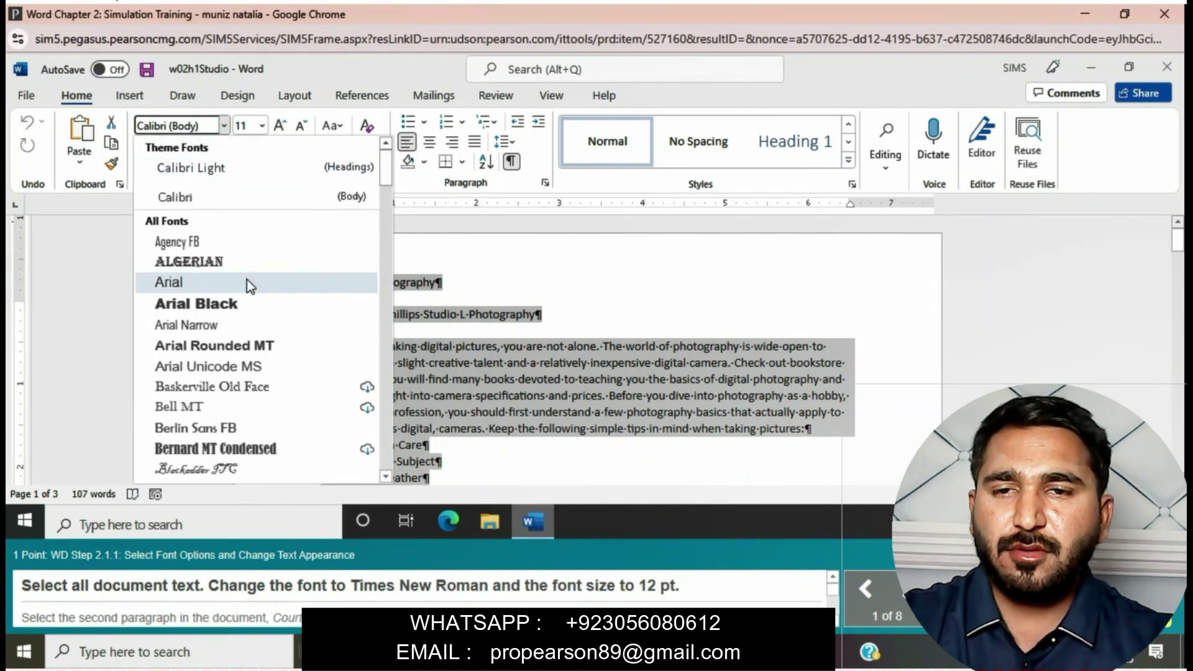
scroll(247, 280, down, 15)
scroll(247, 283, down, 20)
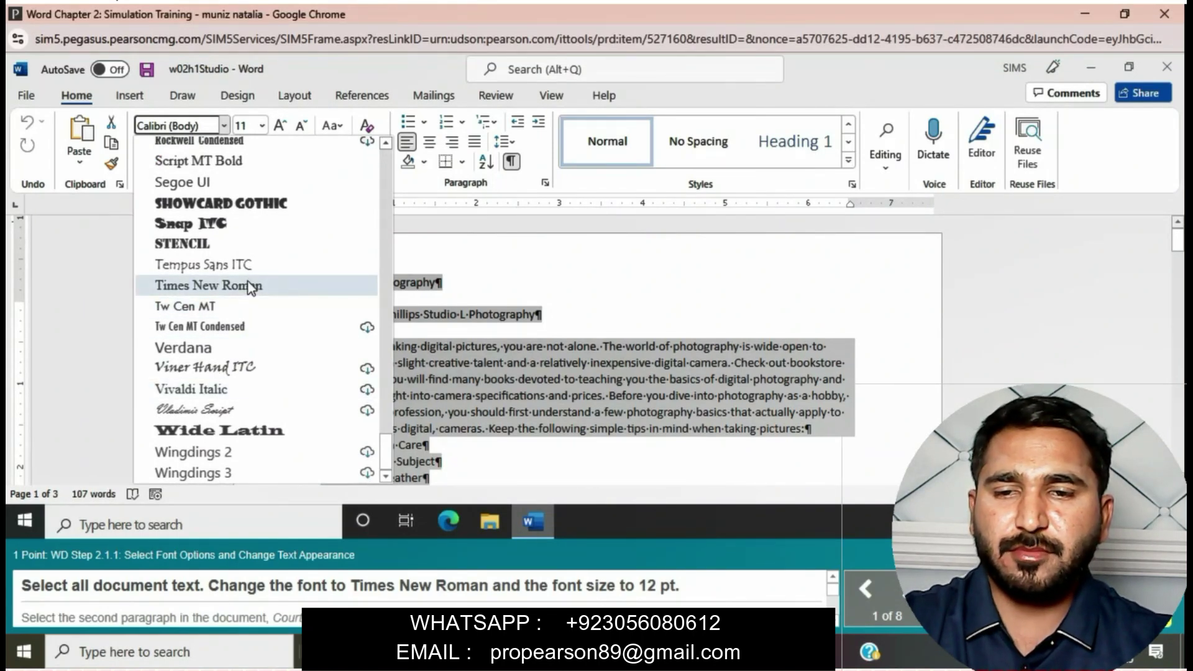
click(248, 284)
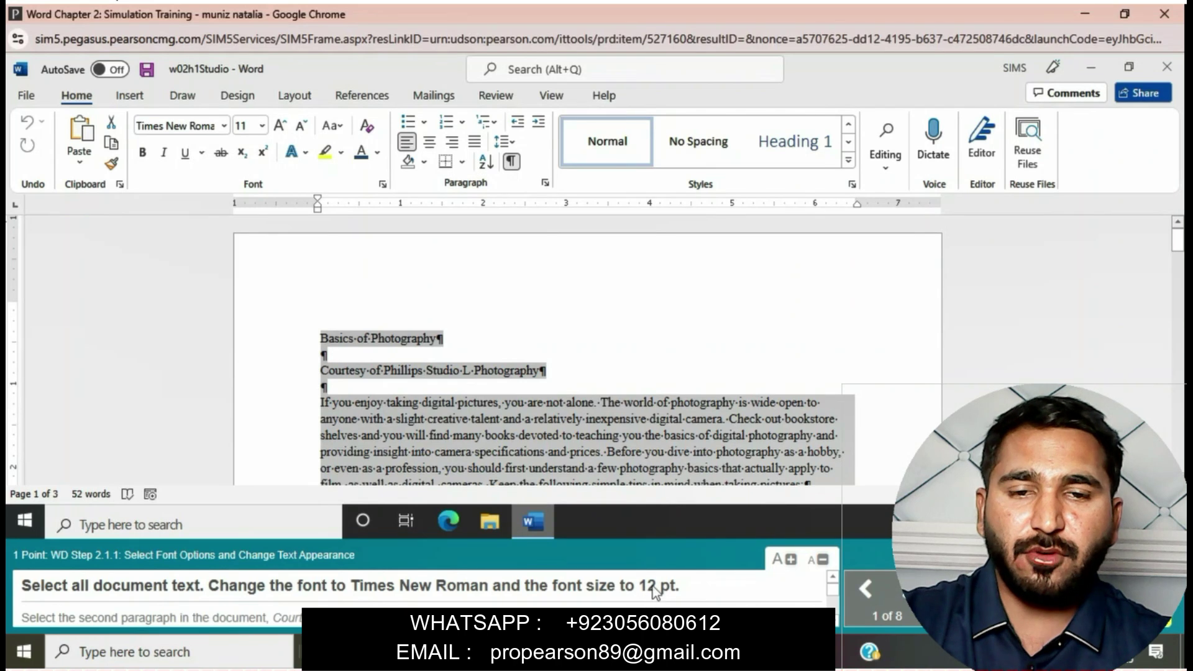
click(261, 125)
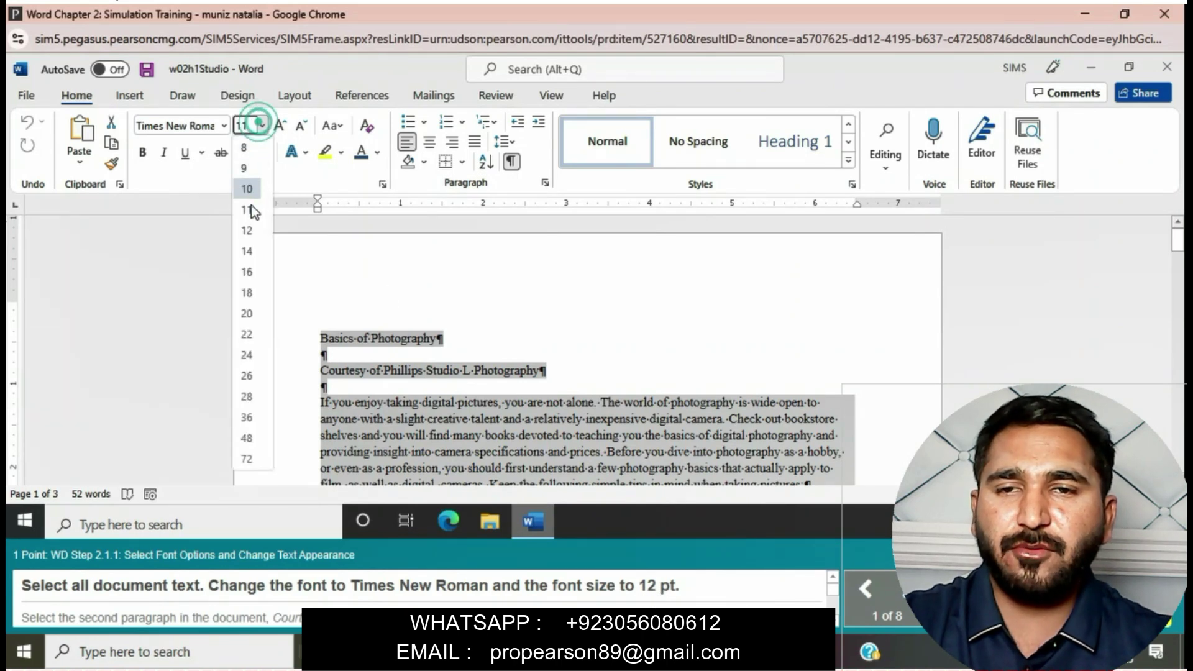
click(249, 231)
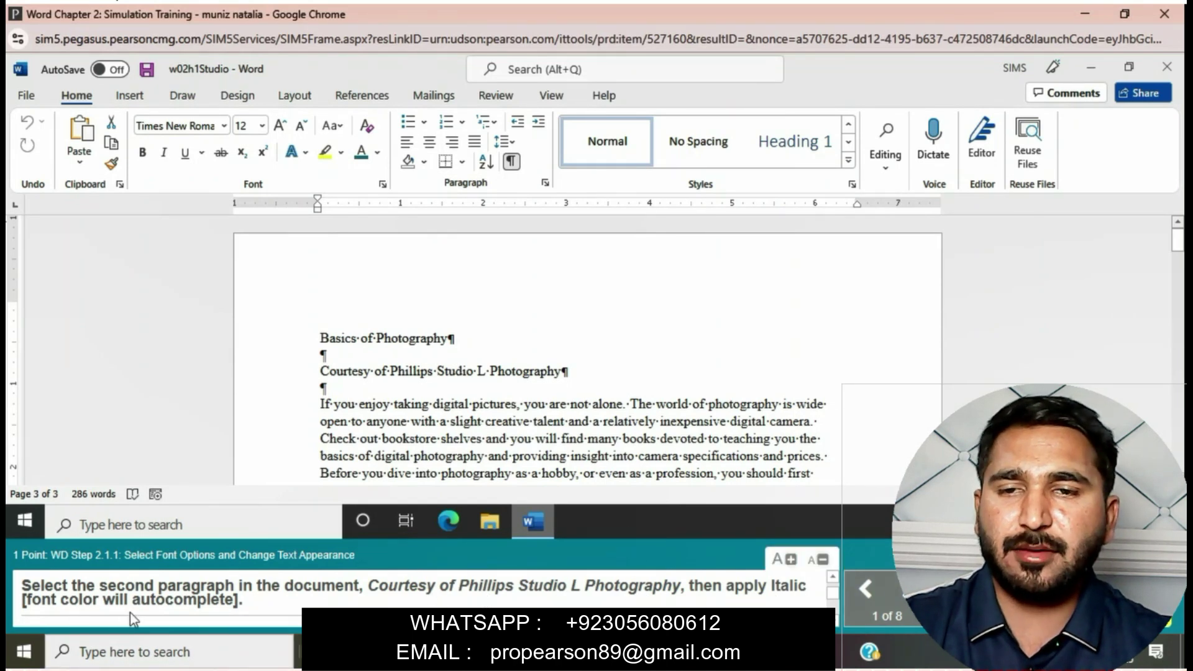
- Italicize the paragraph "Courtesy of Phillips Studio L Photography" below the title
click(320, 371)
drag(320, 372, 552, 382)
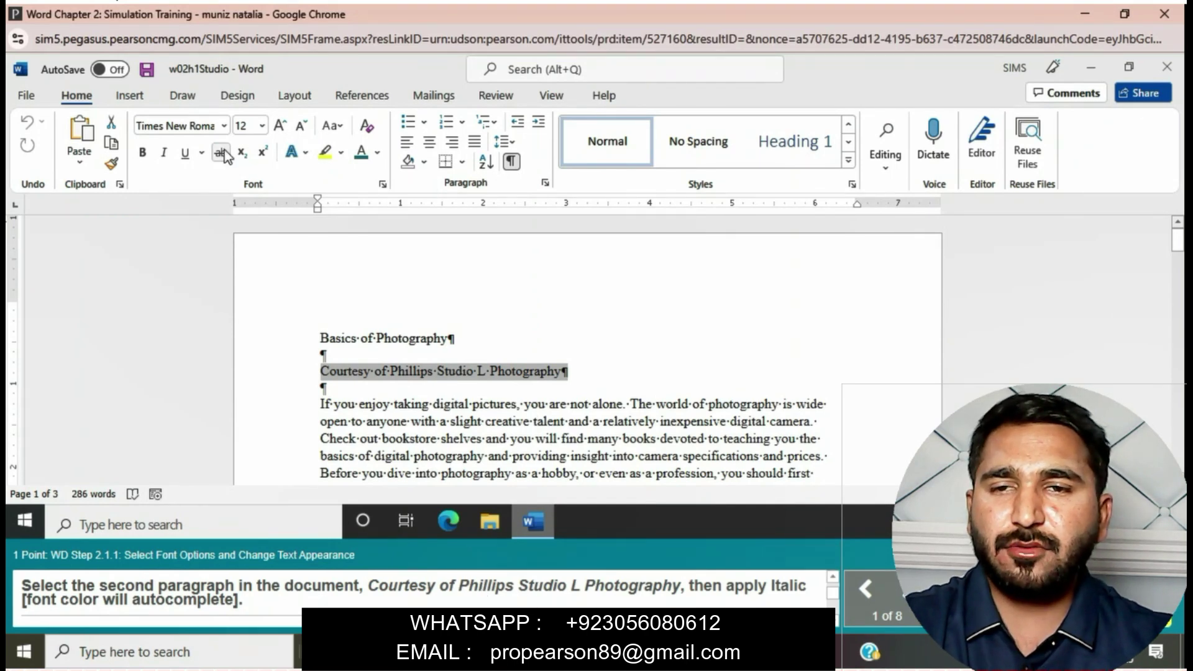
click(165, 154)
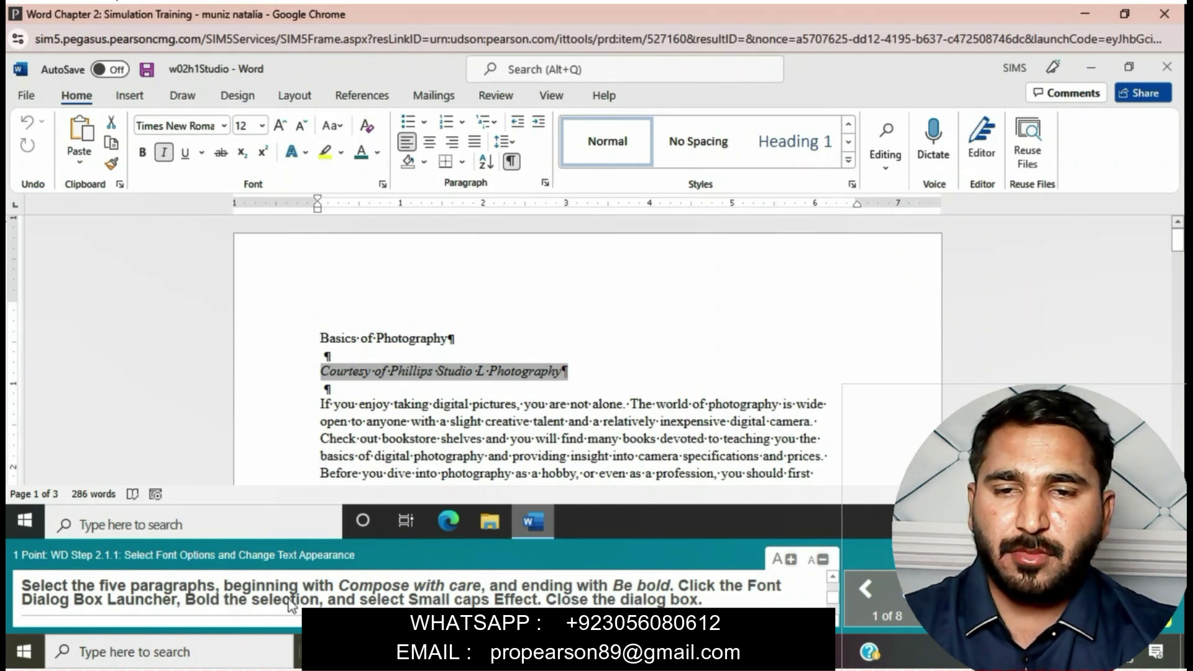
- Apply the Small caps font effect to the five paragraphs from "Compose with Care" through "Be Bold"
scroll(508, 324, down, 4)
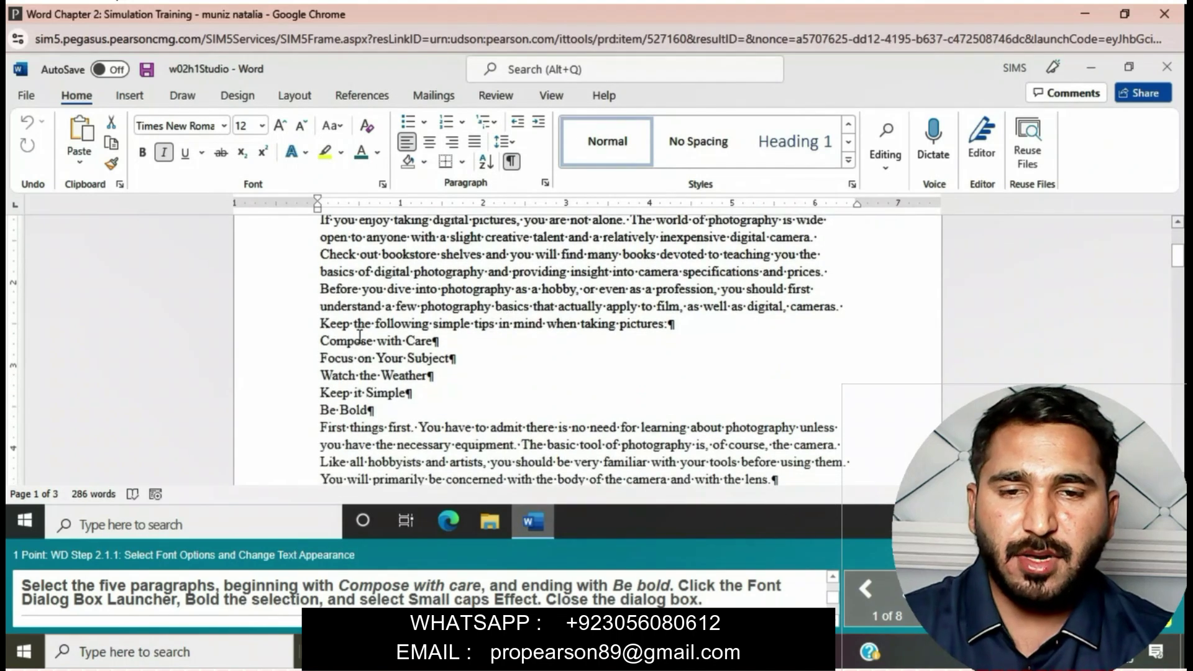
click(321, 339)
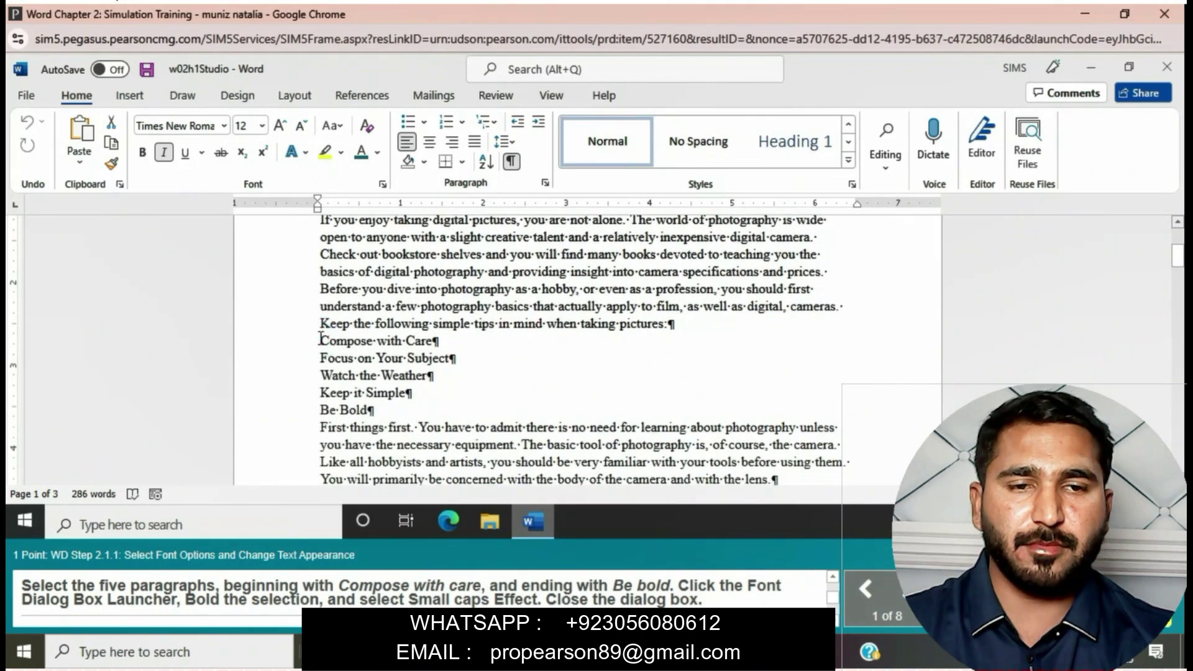
drag(321, 340, 410, 409)
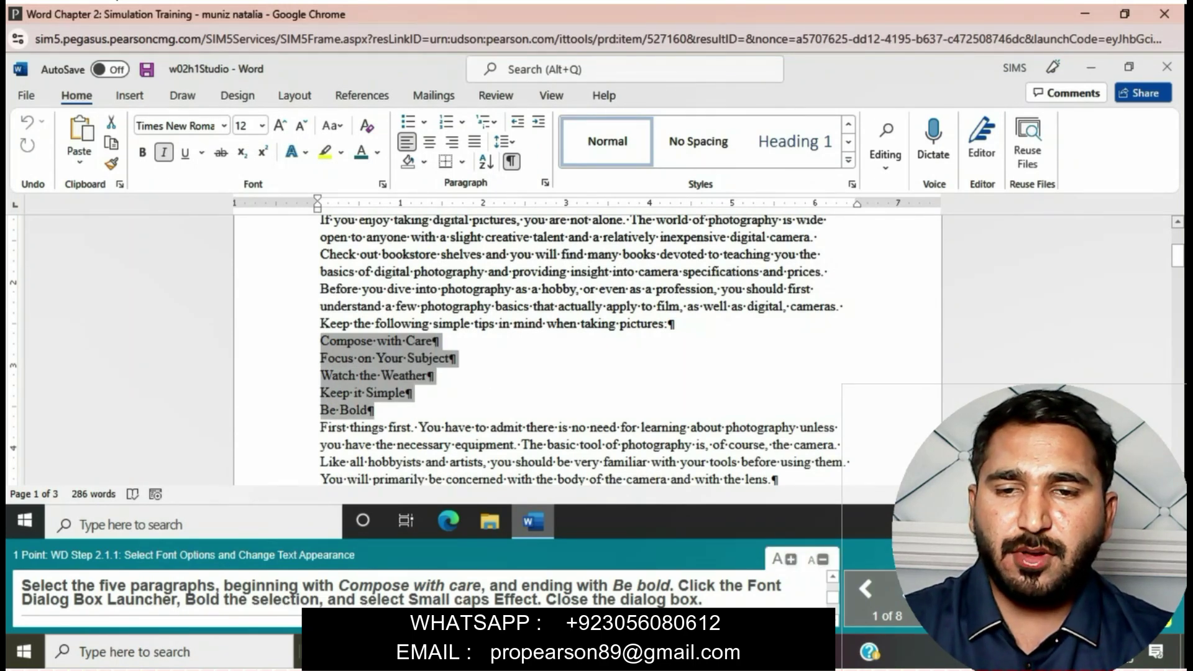
click(389, 185)
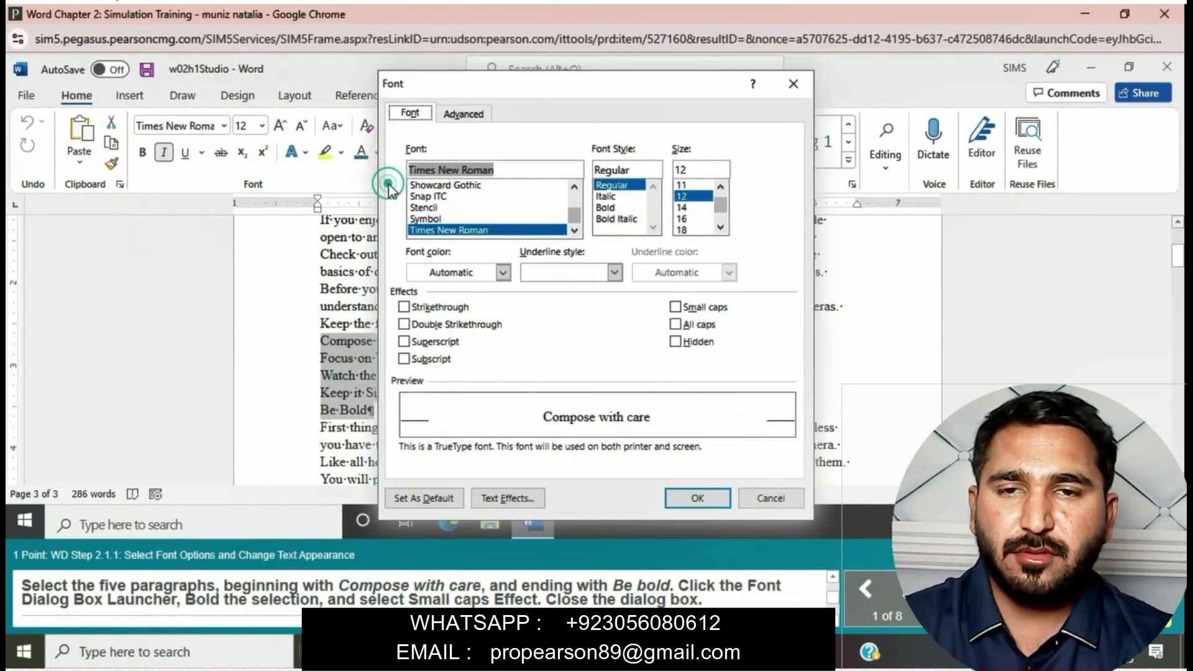
click(675, 307)
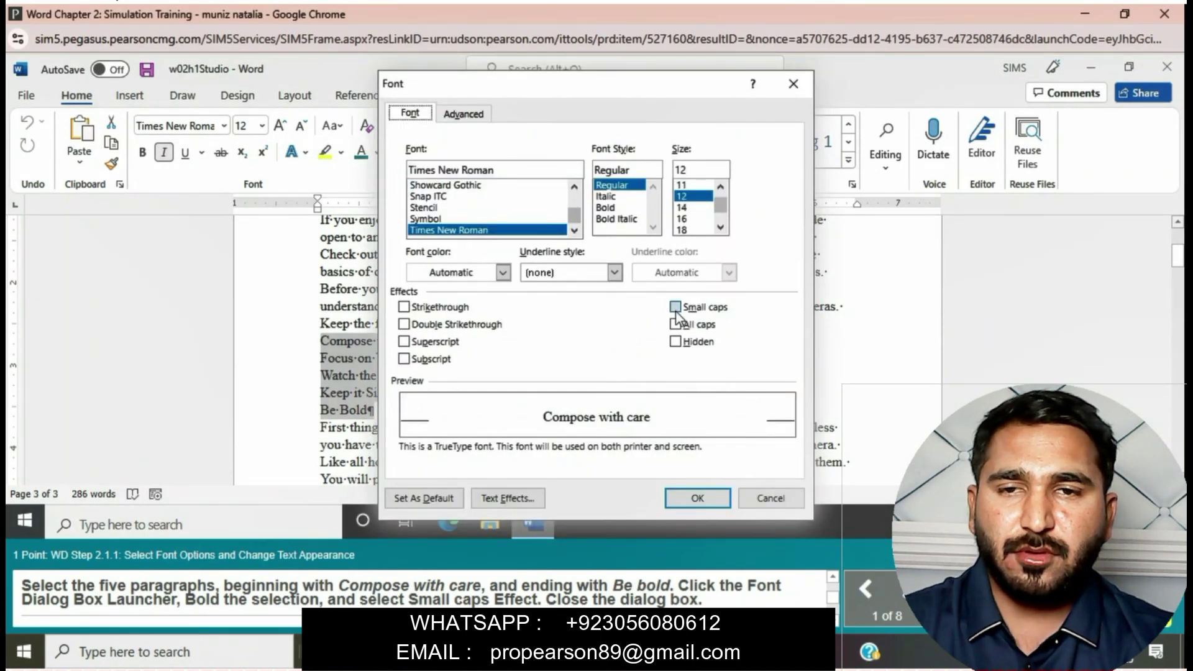
click(696, 502)
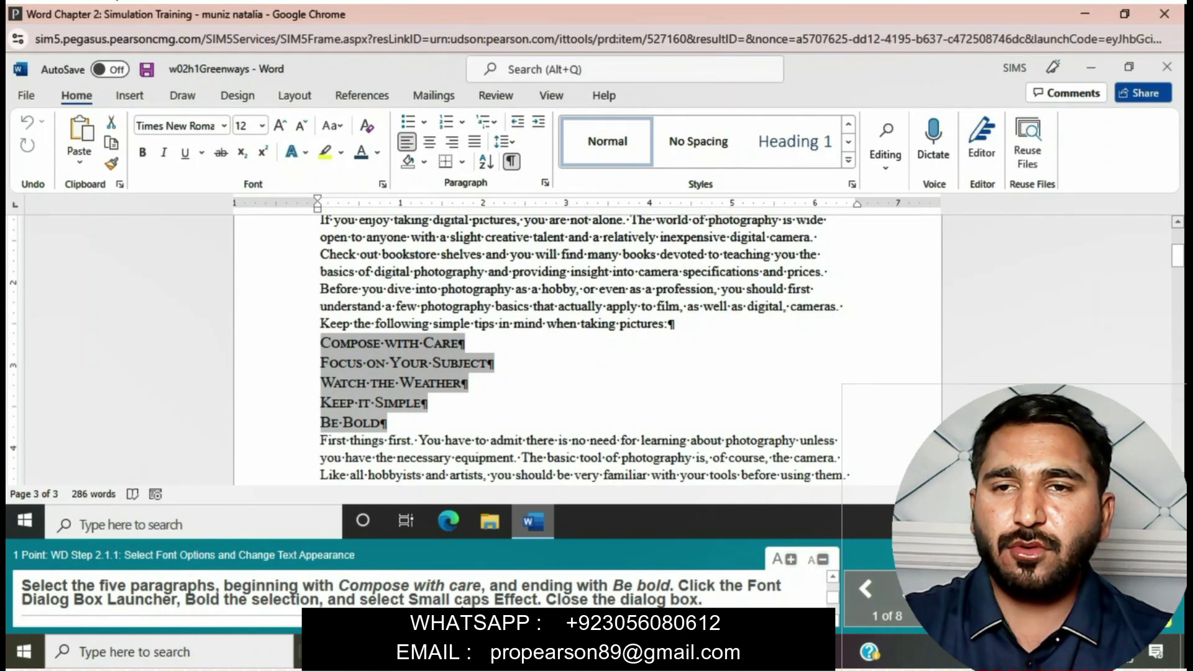
- Bold the five tip paragraphs from "Compose with Care" through "Be Bold"
click(591, 426)
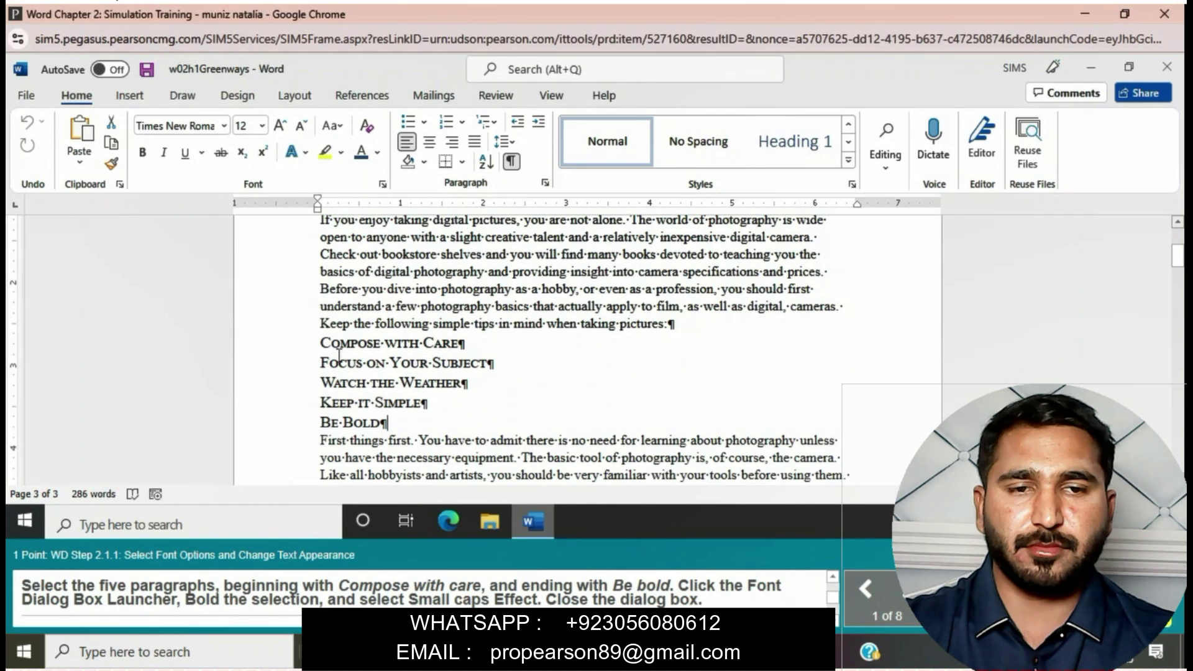
drag(321, 344, 410, 424)
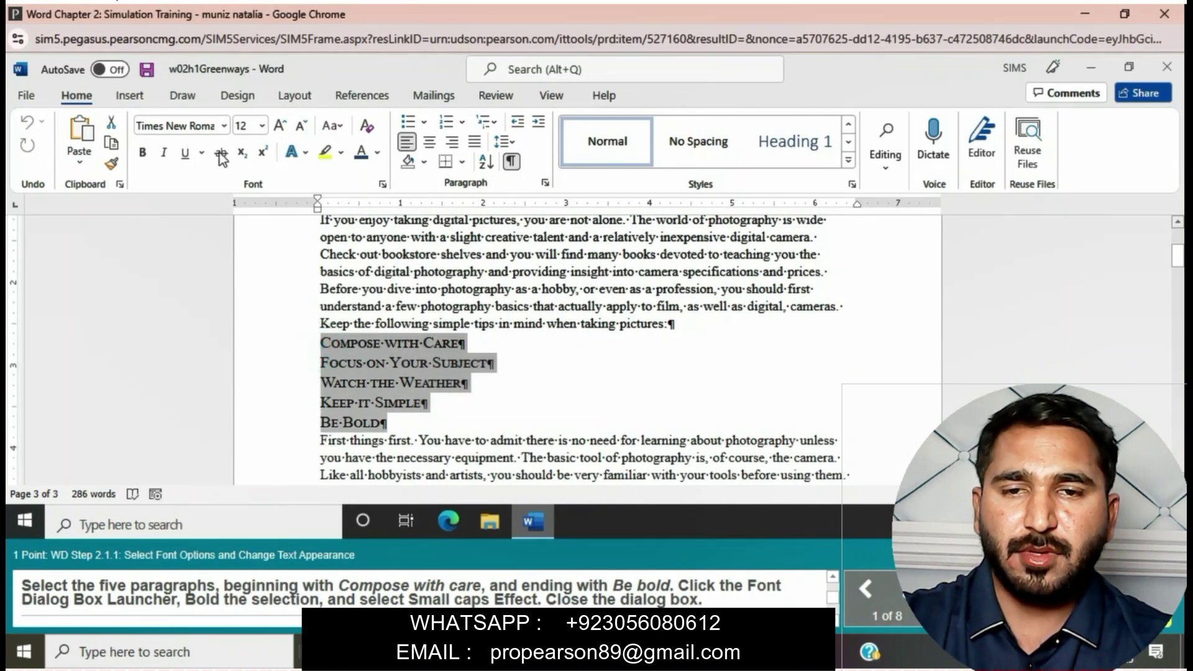
click(143, 152)
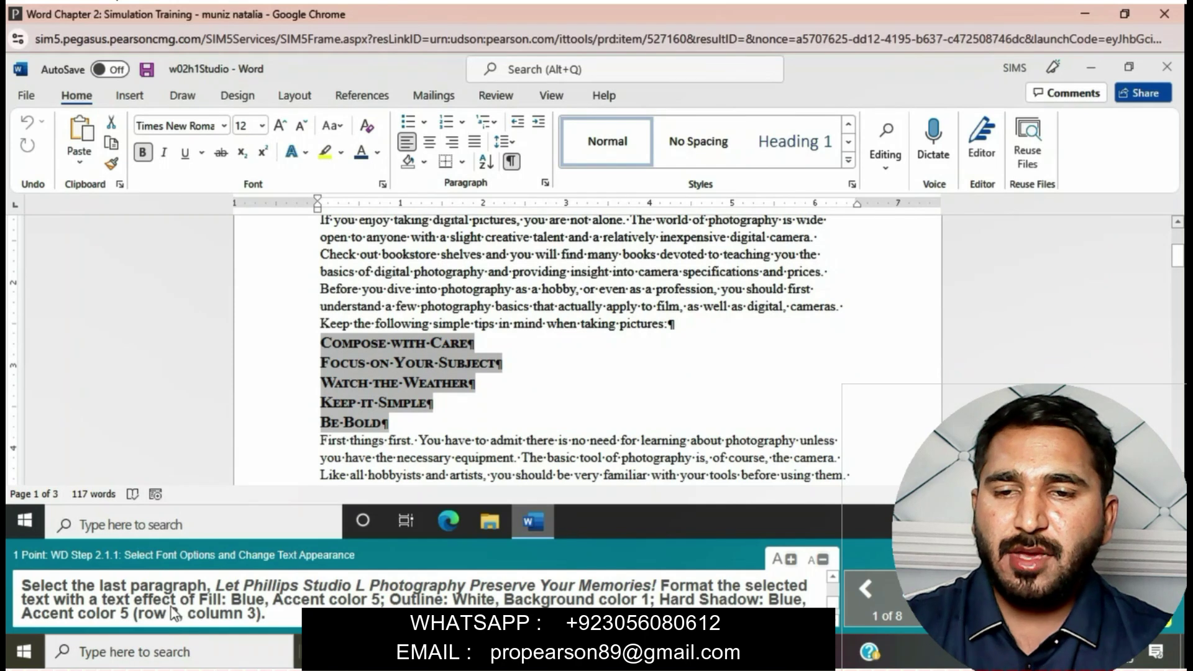
- Apply the text effect Fill: Blue, Accent color 5; Outline: White, Background color 1; Hard Shadow: Blue, Accent color 5 to the last paragraph
scroll(462, 372, down, 5)
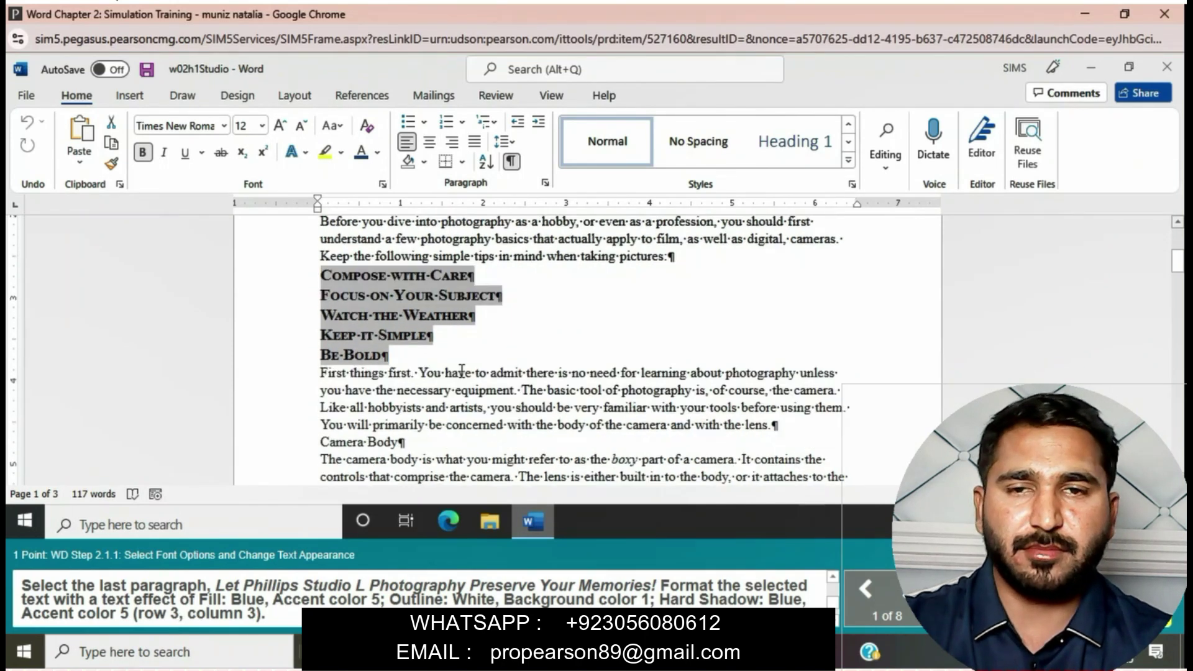
scroll(462, 372, down, 7)
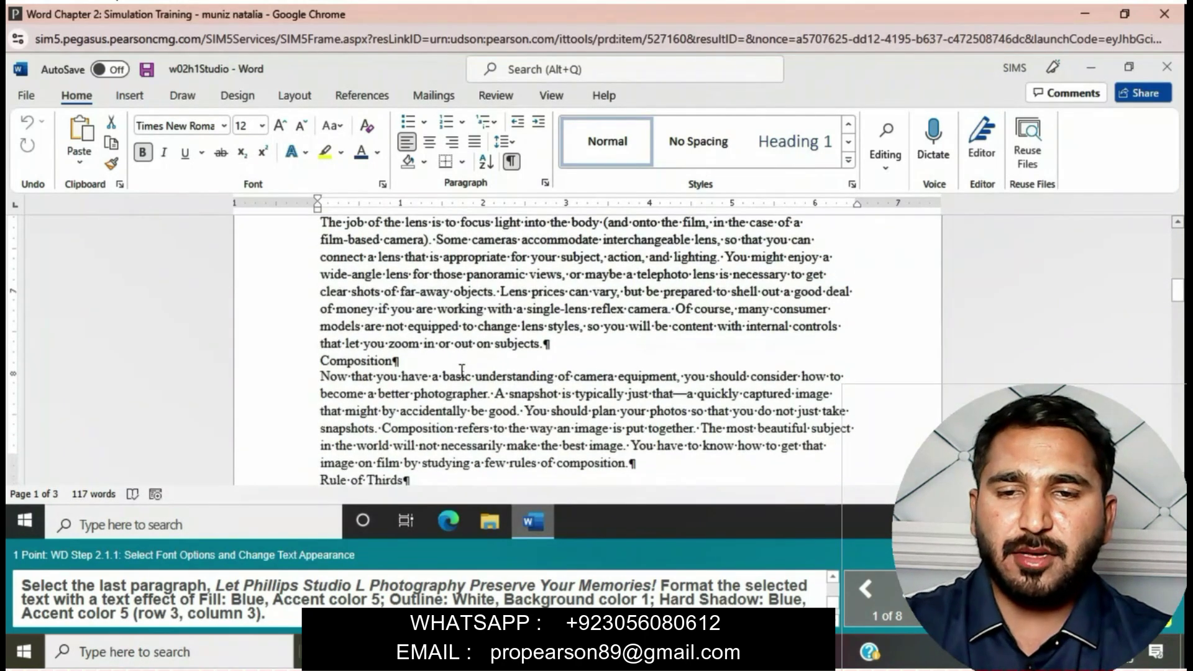
scroll(463, 373, down, 10)
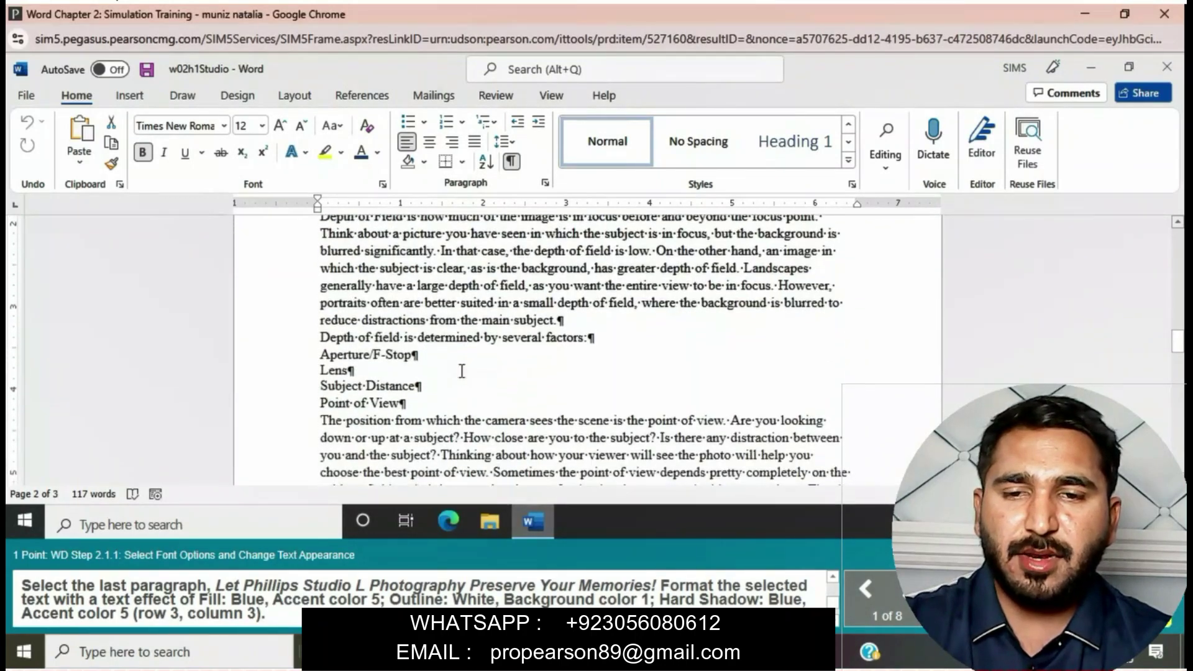
scroll(461, 372, down, 12)
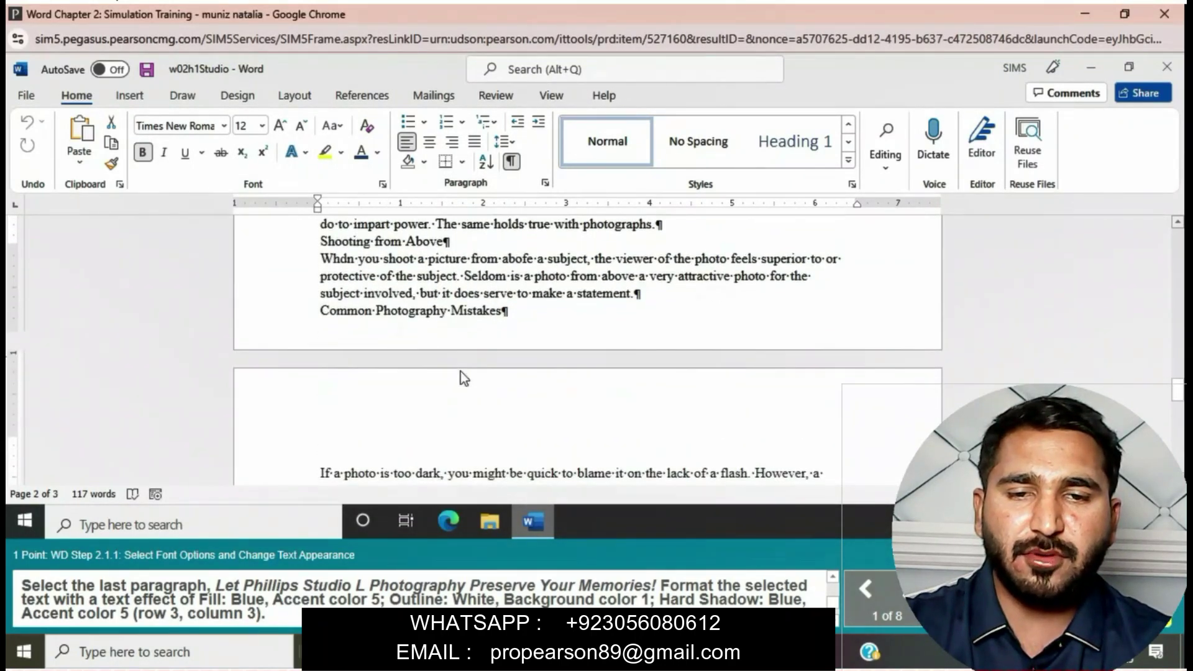
scroll(462, 371, down, 6)
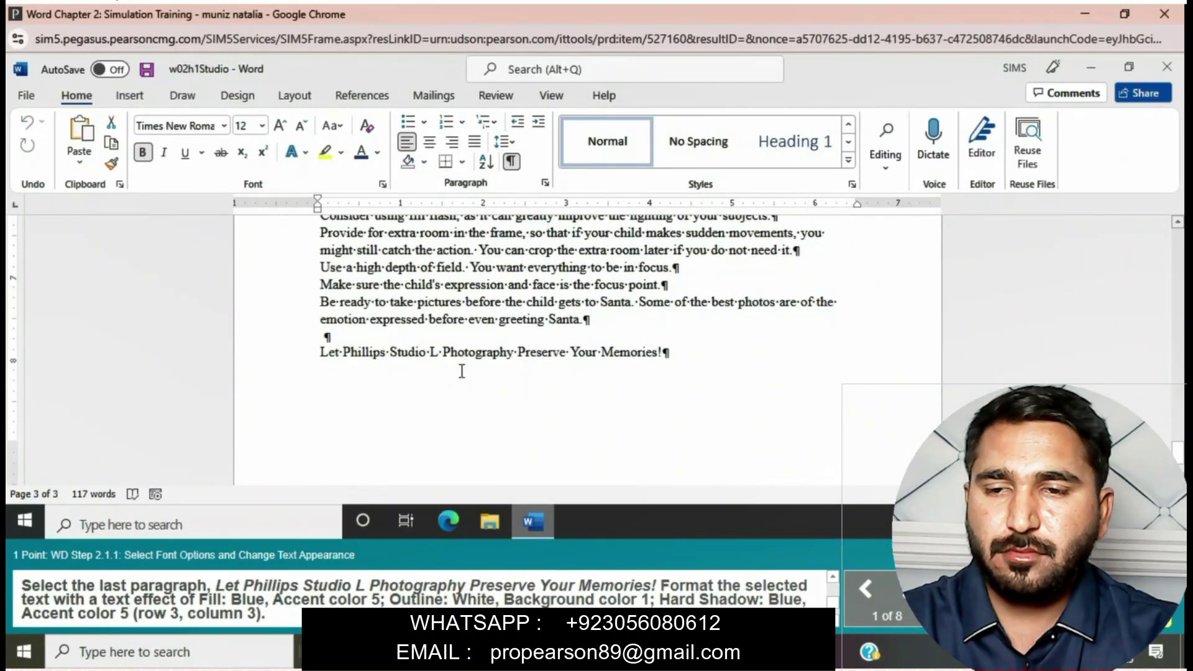
scroll(461, 371, down, 1)
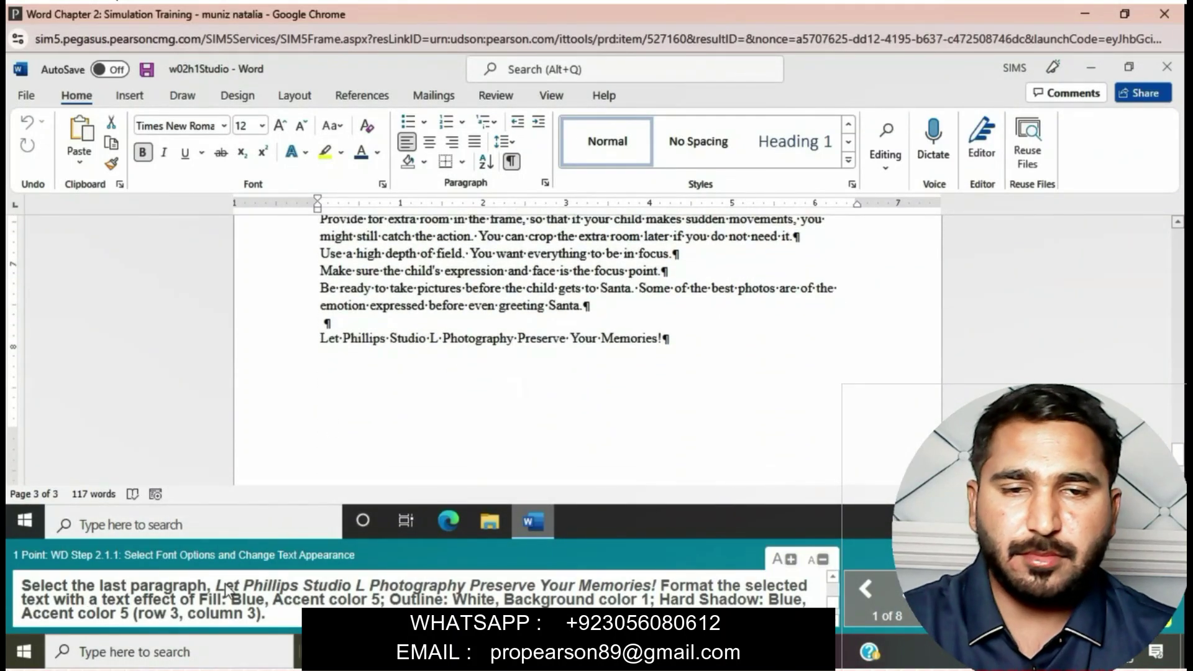
drag(322, 338, 690, 367)
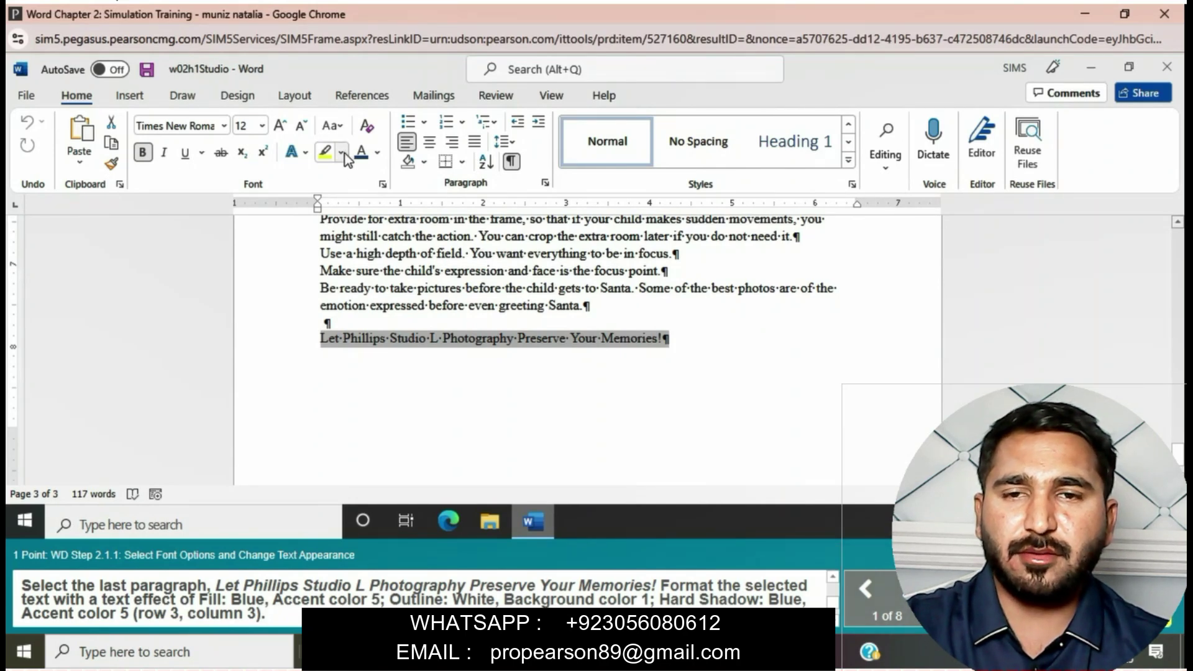
click(304, 153)
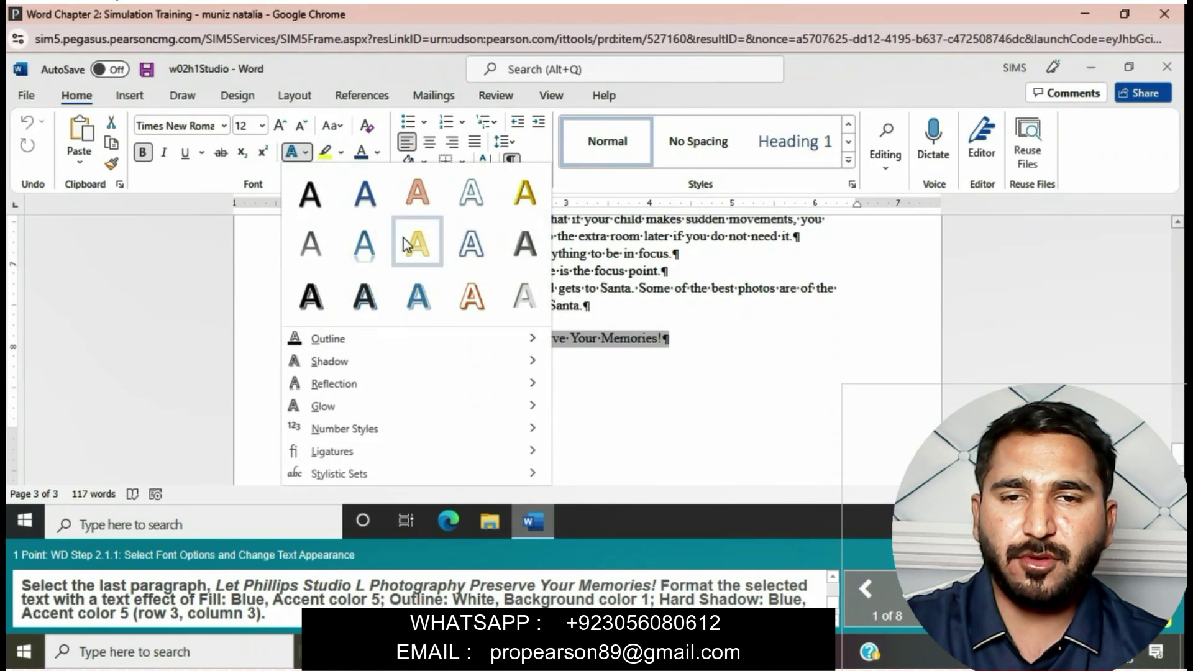
click(420, 309)
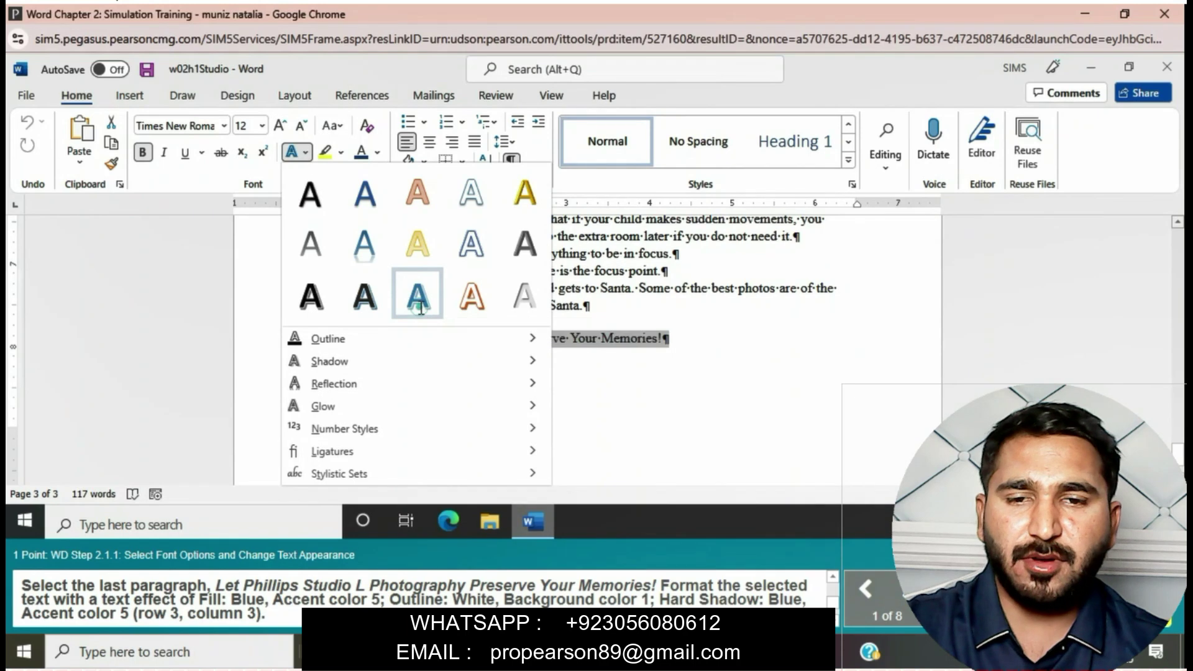
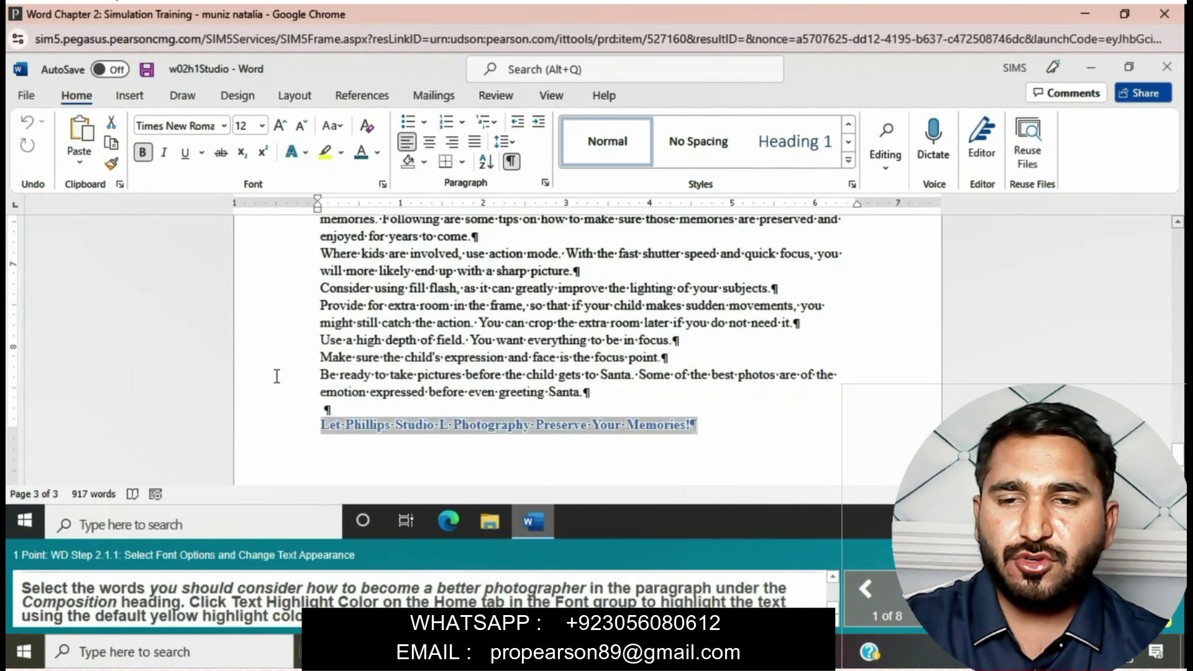
- Highlight the words "you should consider how to become a better photographer" under the Composition heading in the default yellow
mouse_move(494, 587)
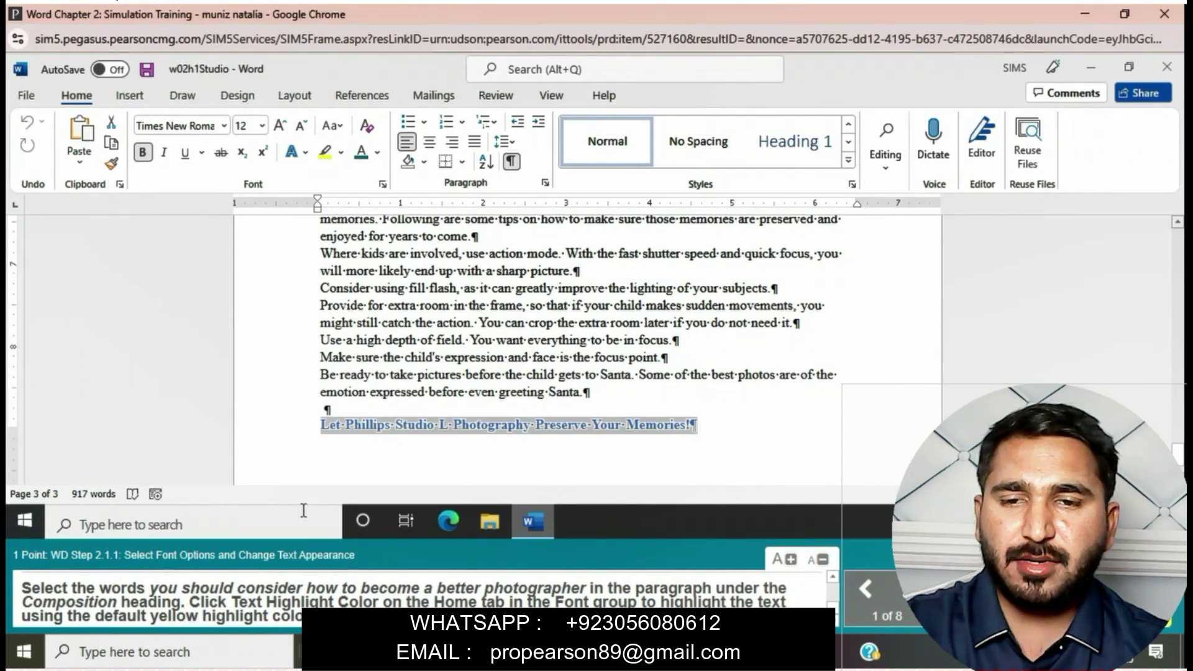
scroll(492, 348, up, 7)
scroll(493, 331, up, 10)
scroll(494, 331, up, 10)
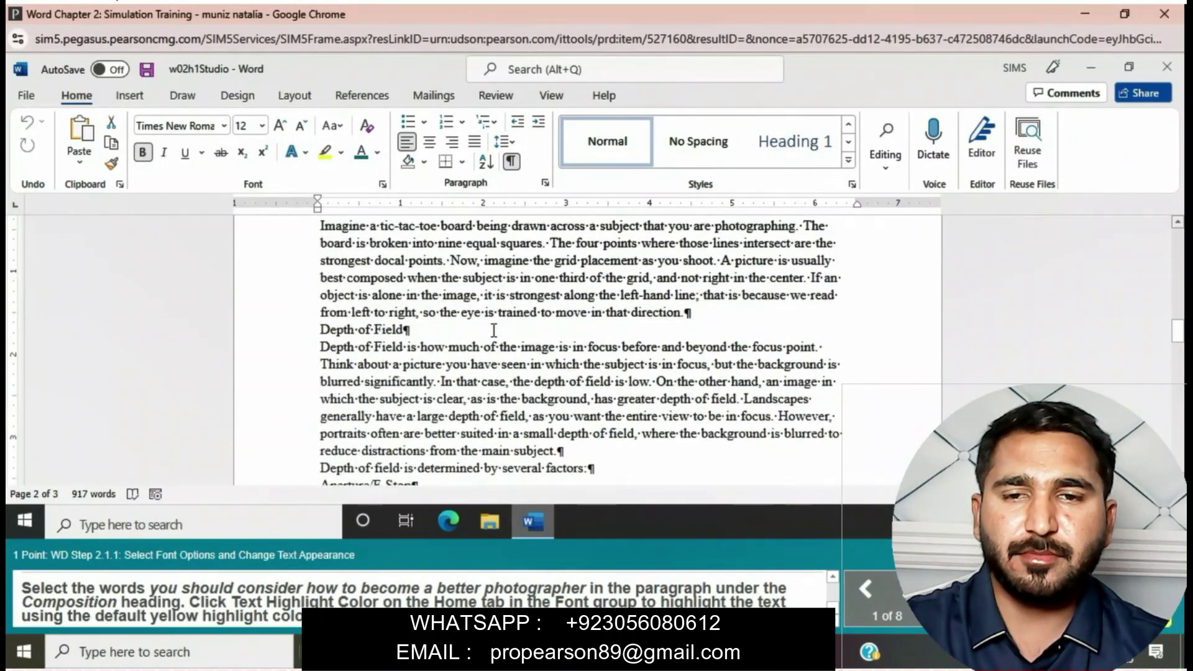
scroll(493, 330, up, 10)
scroll(465, 347, down, 1)
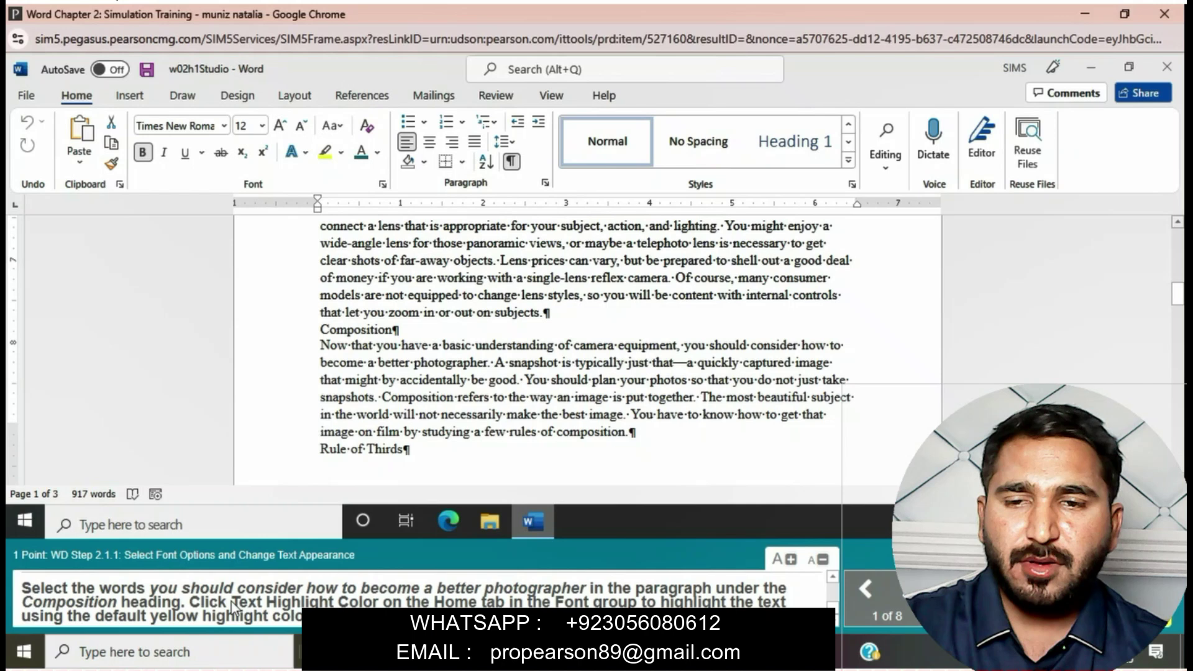
scroll(899, 429, up, 1)
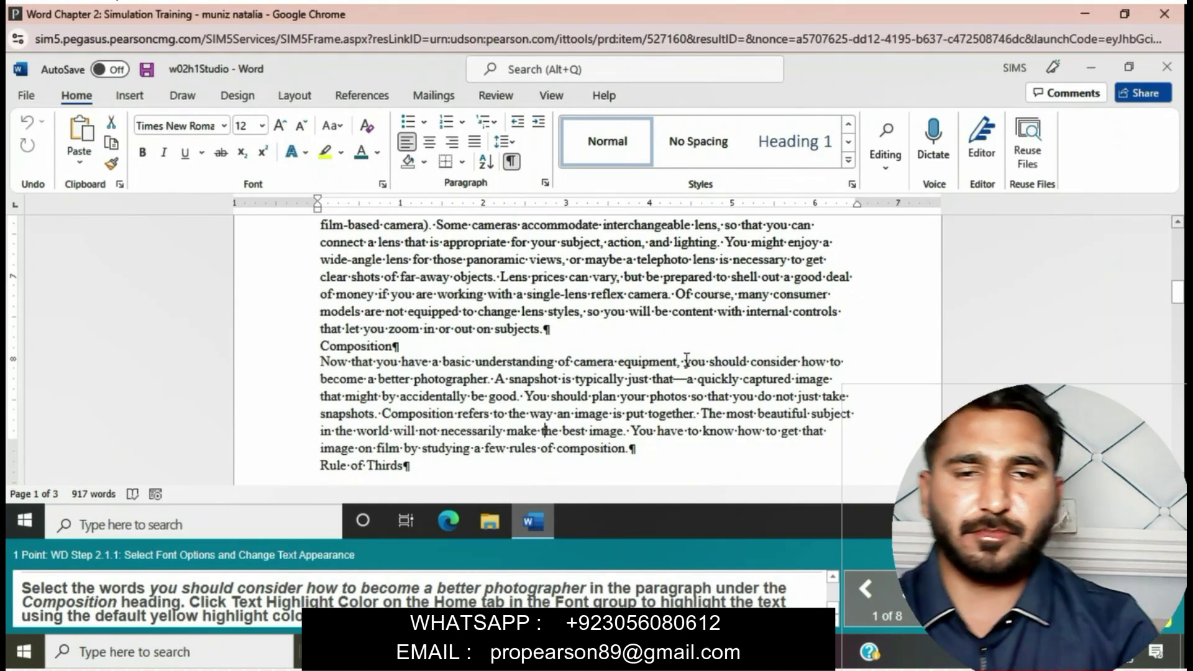
drag(686, 361, 488, 379)
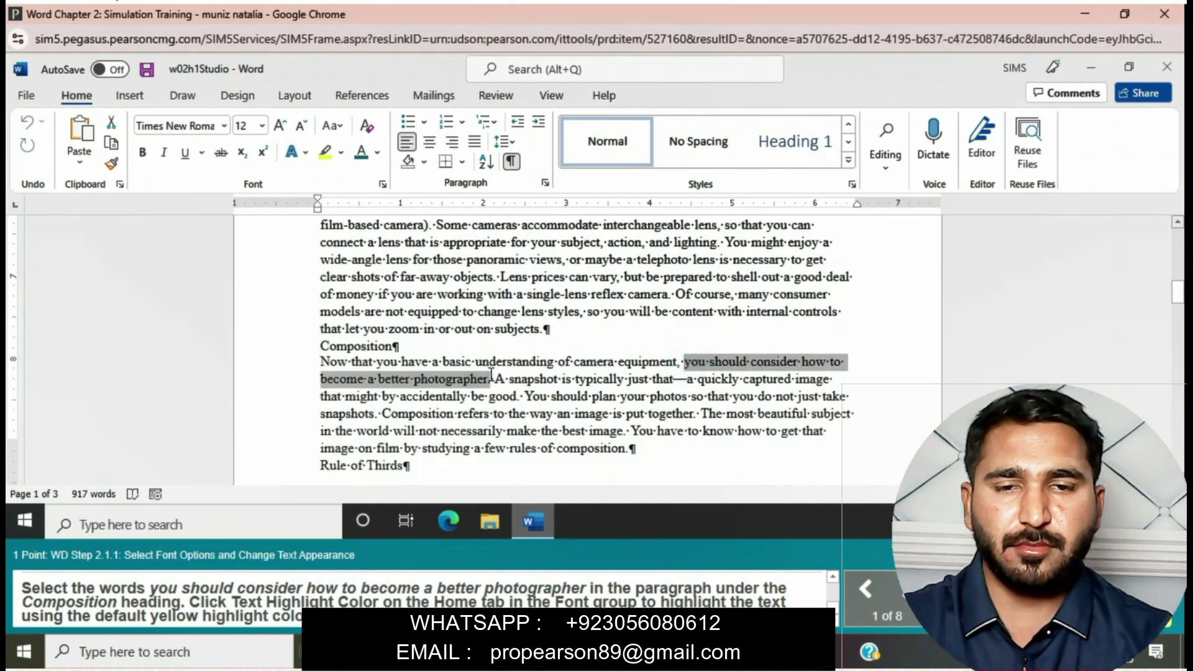
click(323, 153)
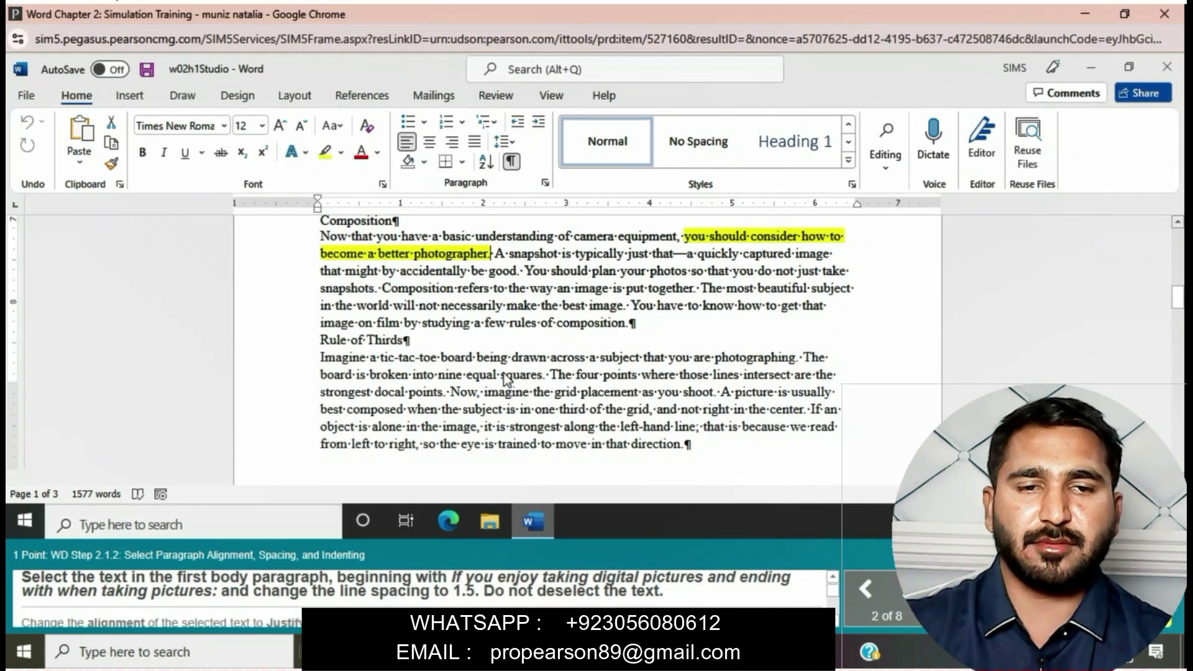
- Set the line spacing of the first body paragraph, from "If you enjoy taking digital pictures" to "when taking pictures:", to 1.5
scroll(505, 372, up, 10)
scroll(505, 373, up, 3)
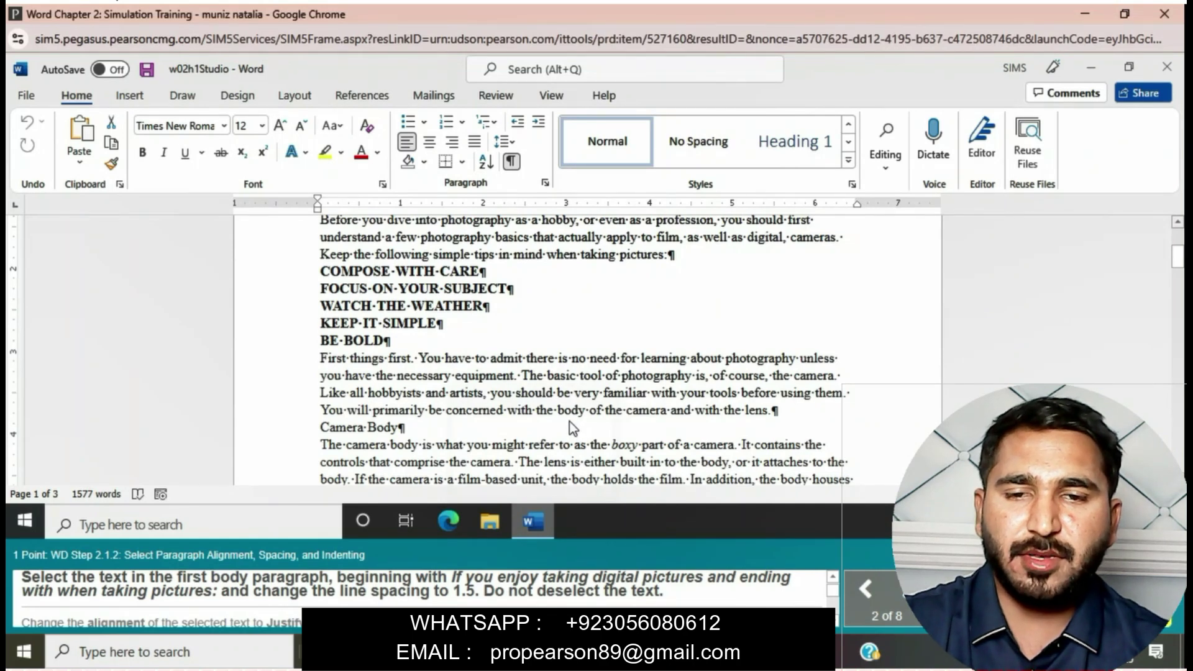
scroll(612, 287, up, 4)
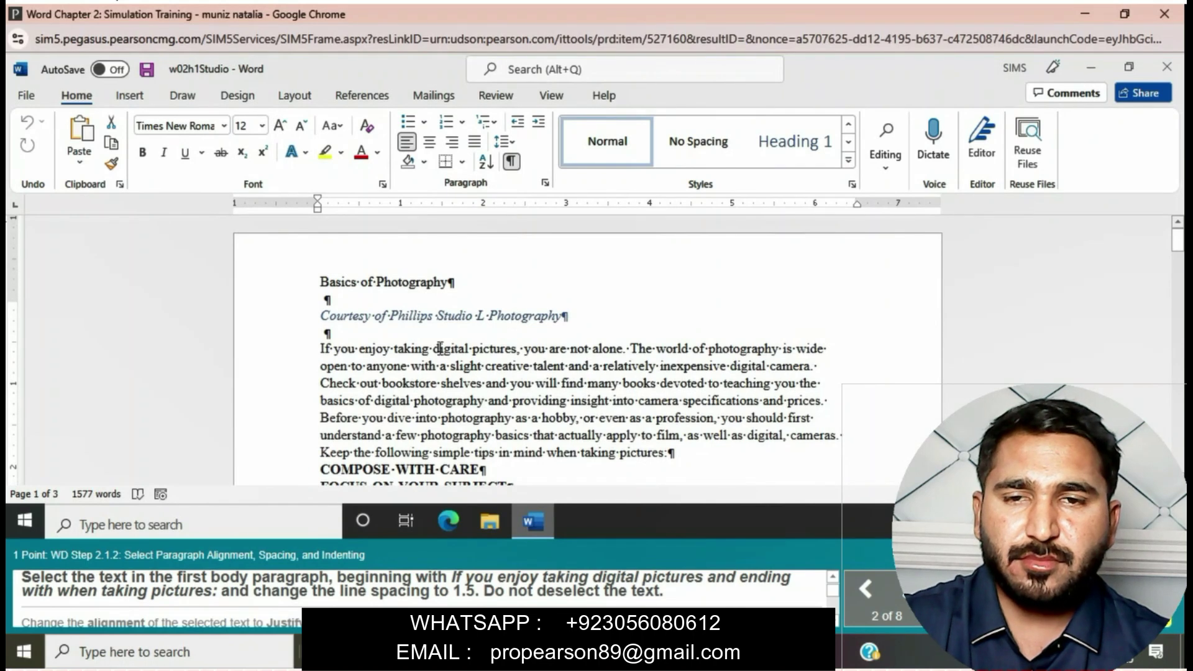
drag(319, 348, 750, 457)
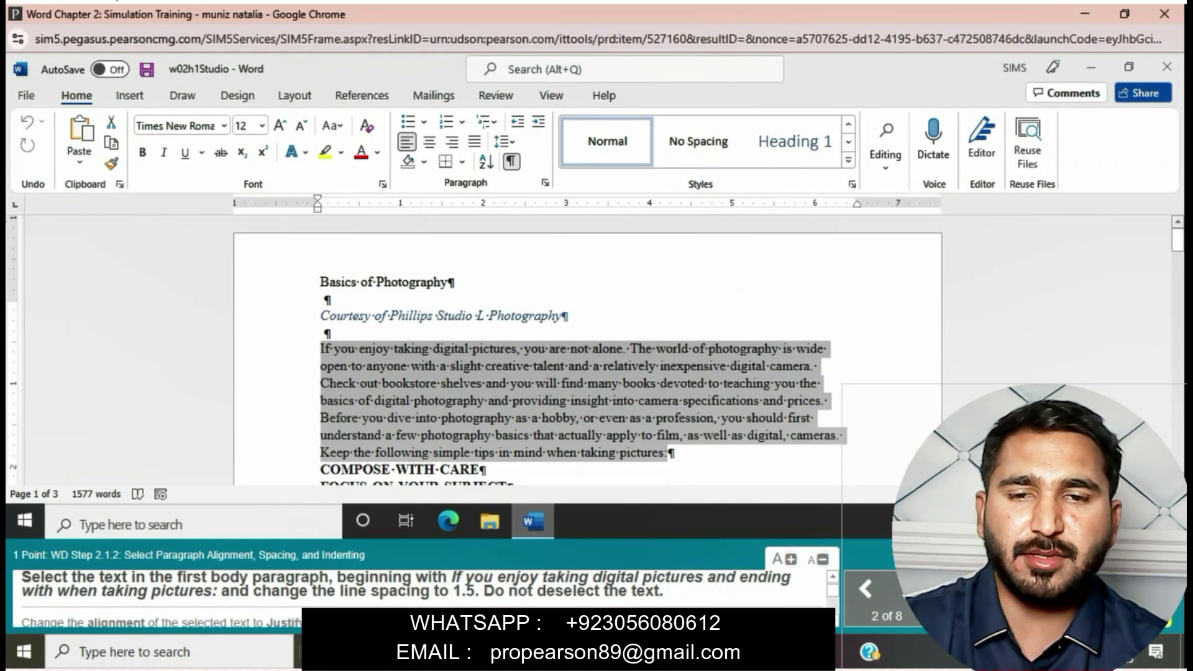
click(425, 162)
click(512, 145)
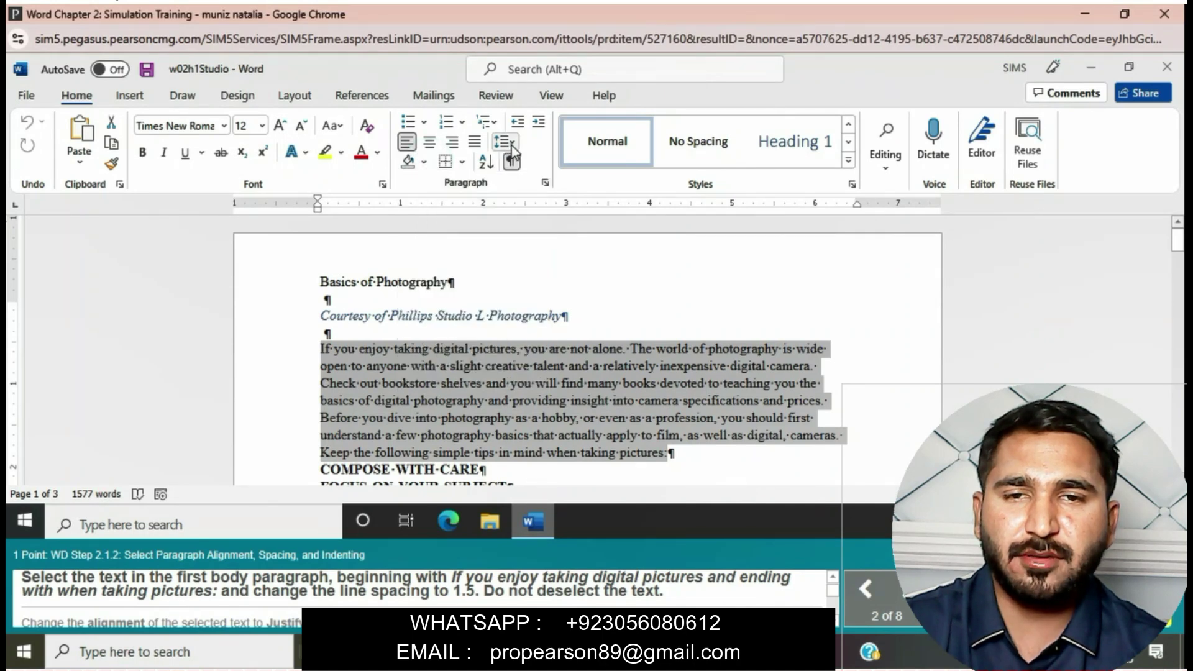
click(512, 146)
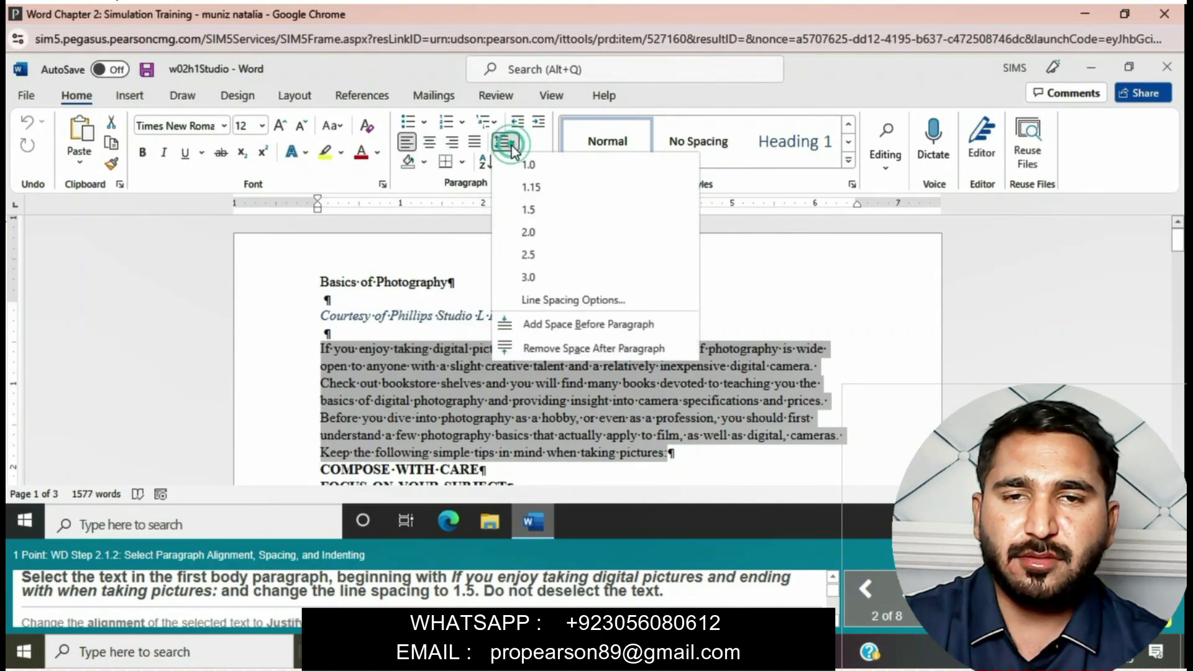
click(530, 208)
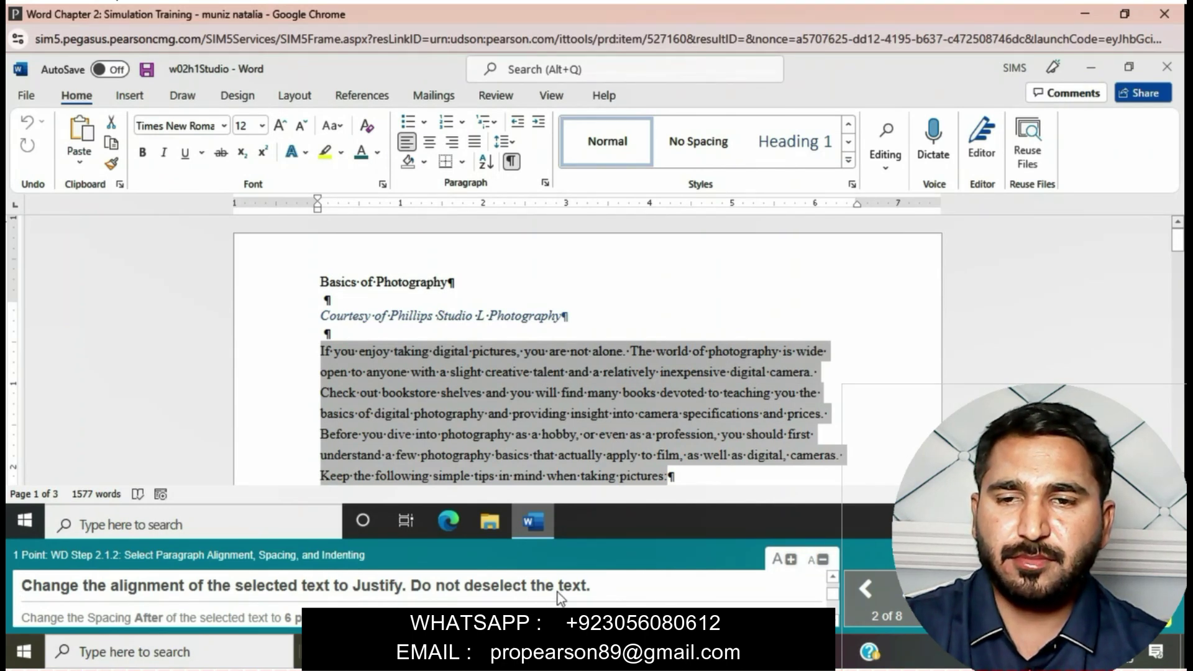
- Change the alignment of the selected first body paragraph to Justified
click(545, 183)
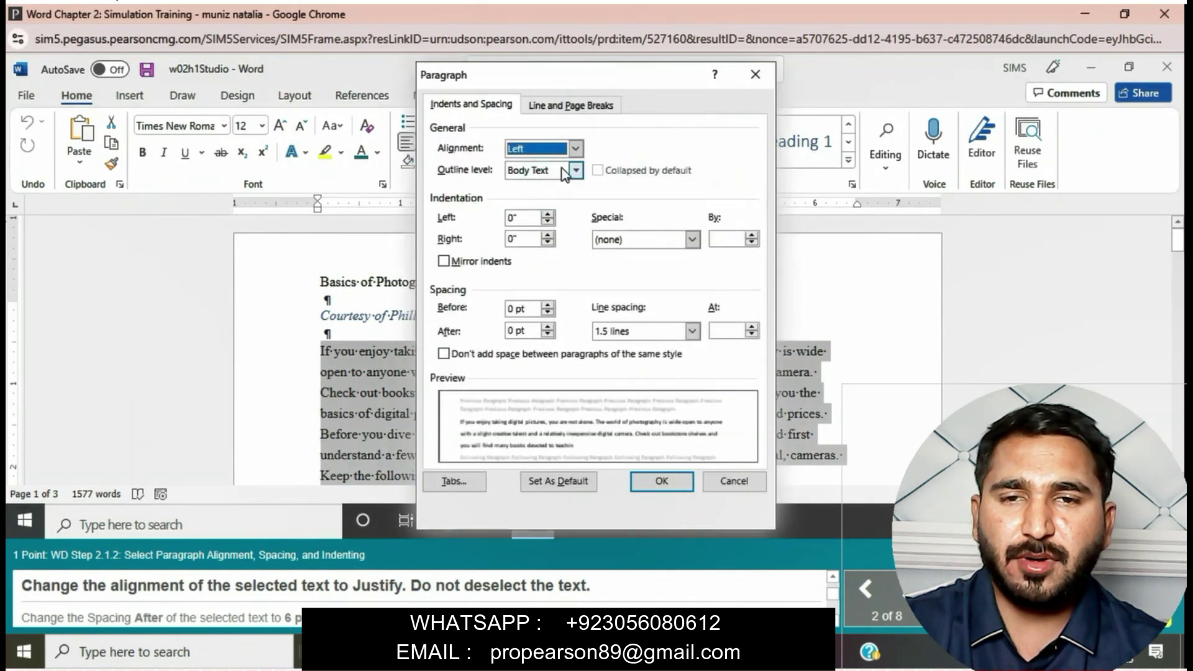
click(572, 147)
click(542, 197)
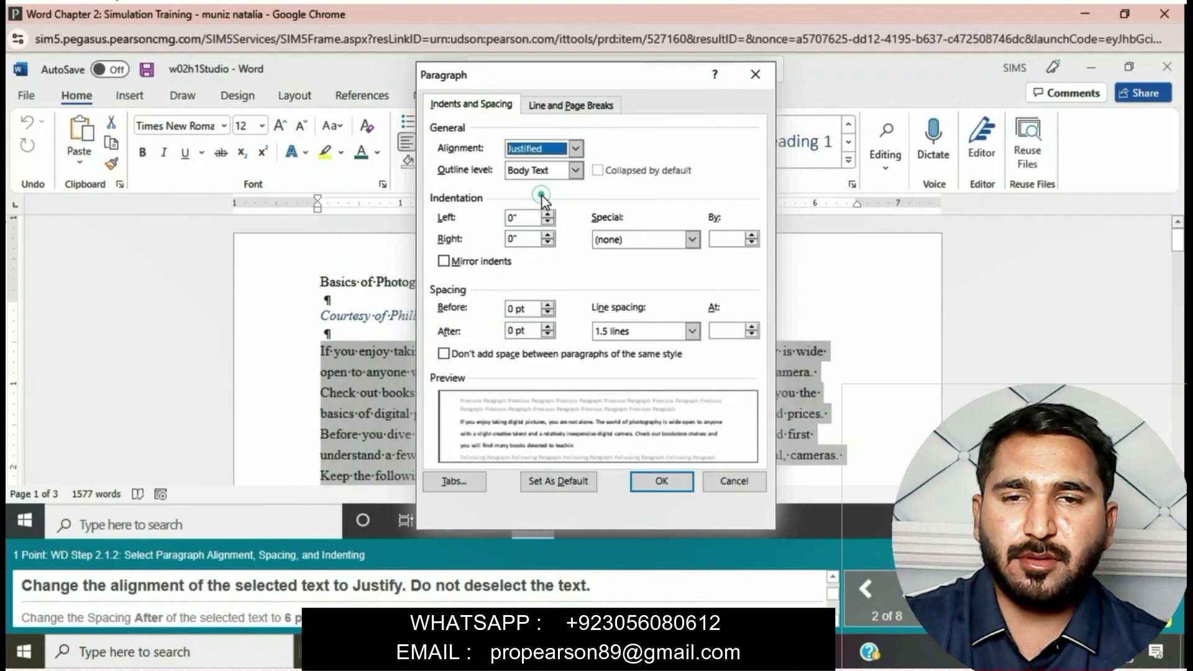
click(671, 482)
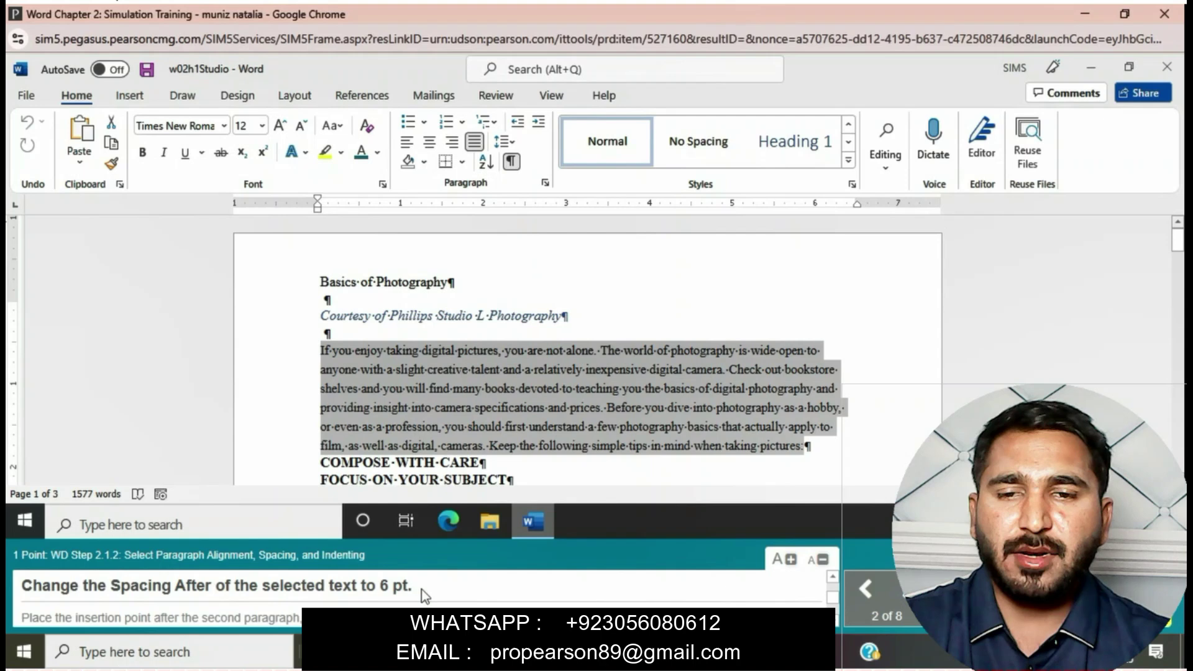
- Set the spacing after the selected first body paragraph to 6 pt
click(545, 182)
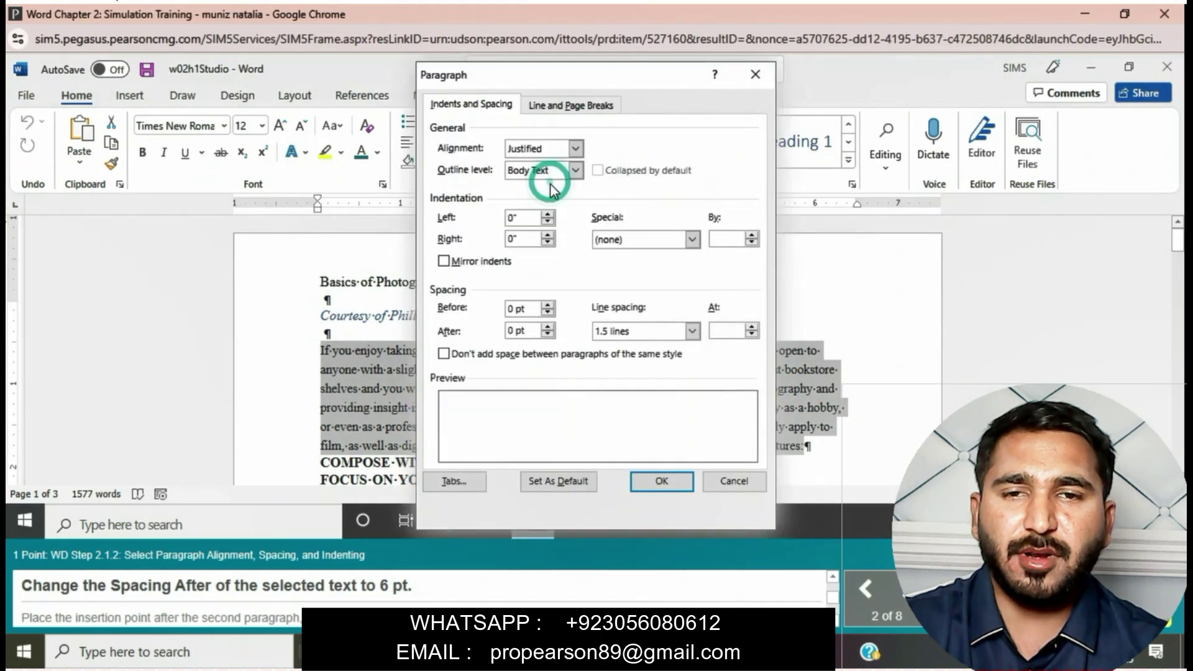
click(548, 326)
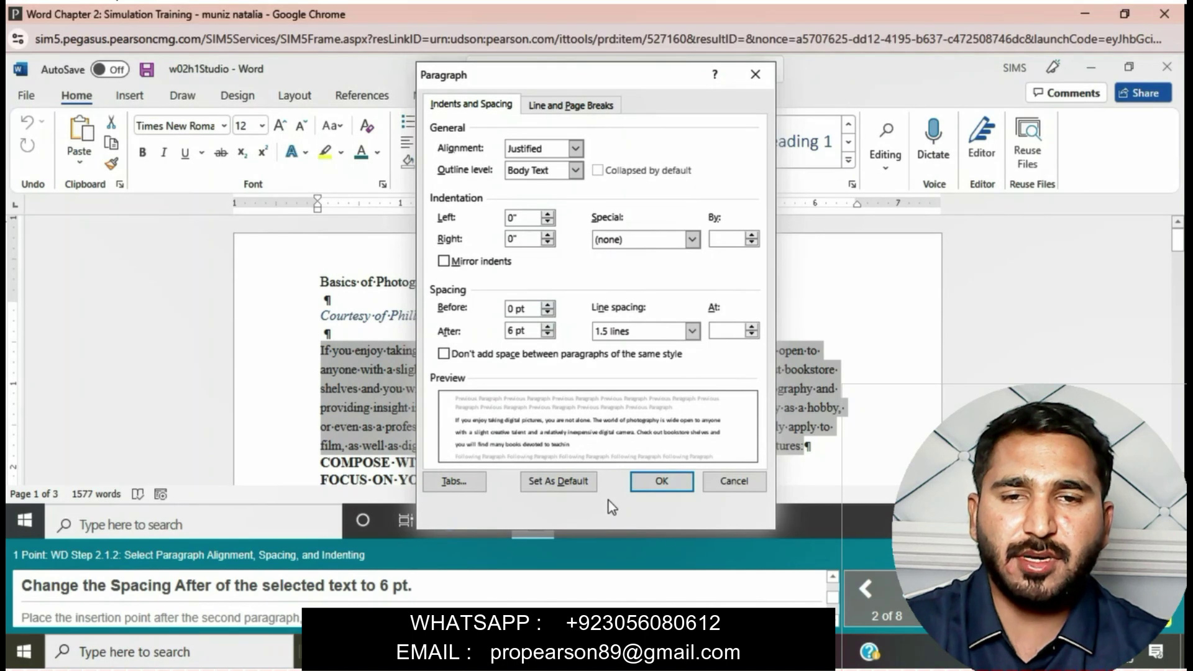
click(650, 487)
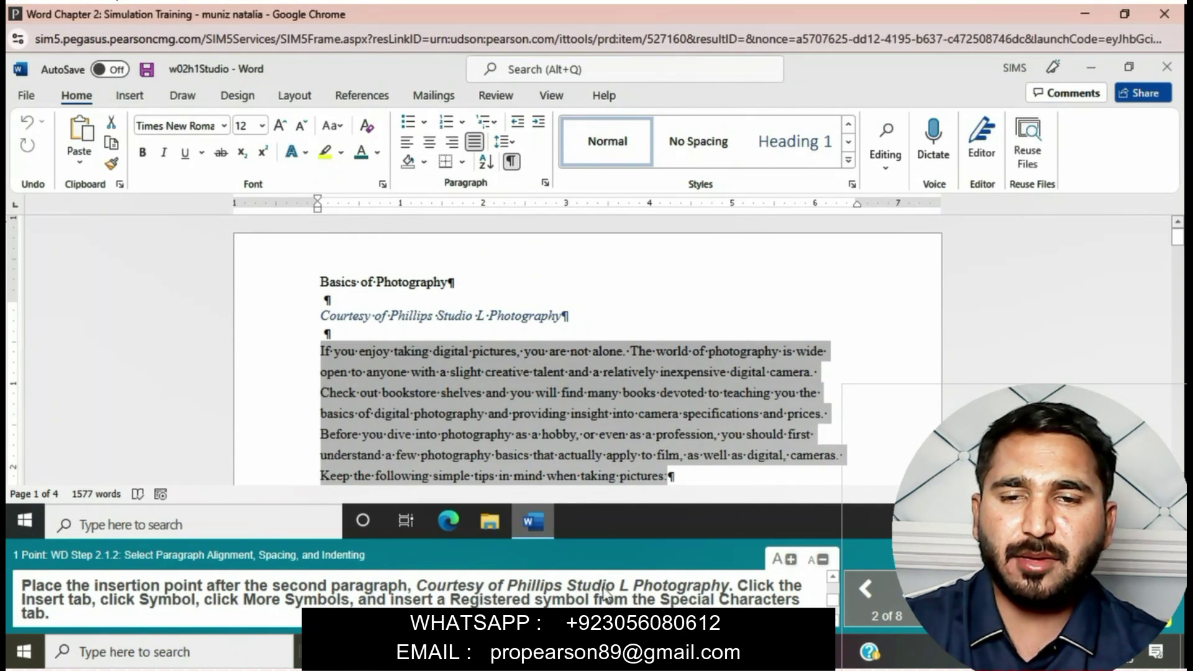
- Insert the Registered special character directly after "Courtesy of Phillips Studio L Photography"
click(563, 317)
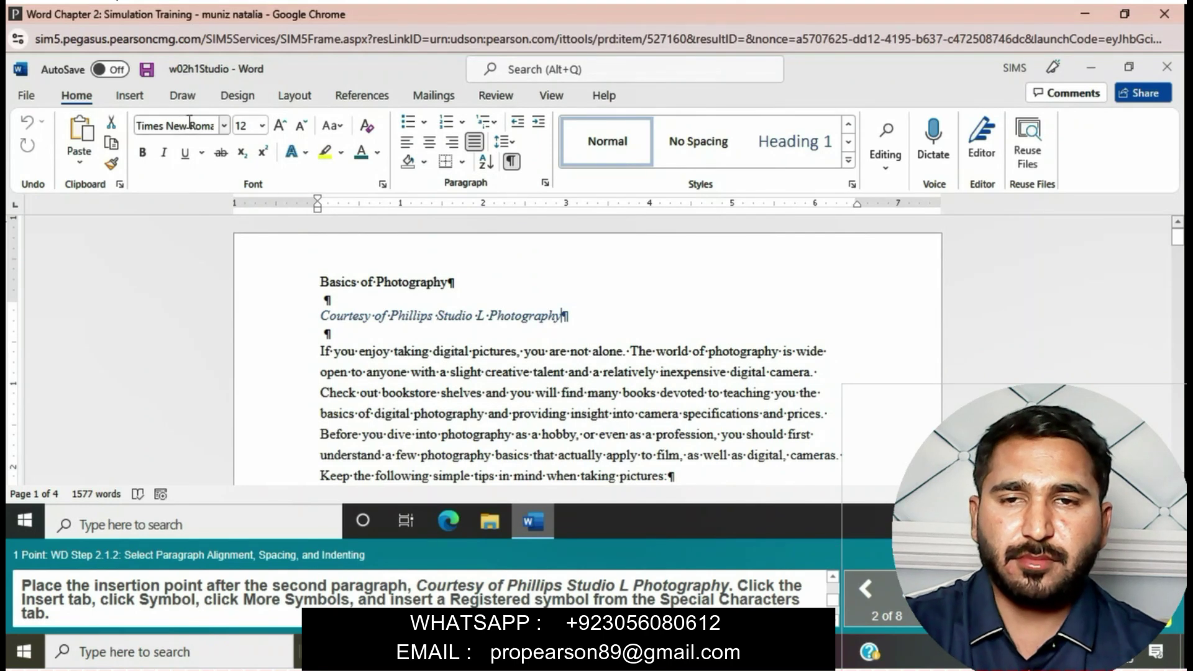
click(129, 97)
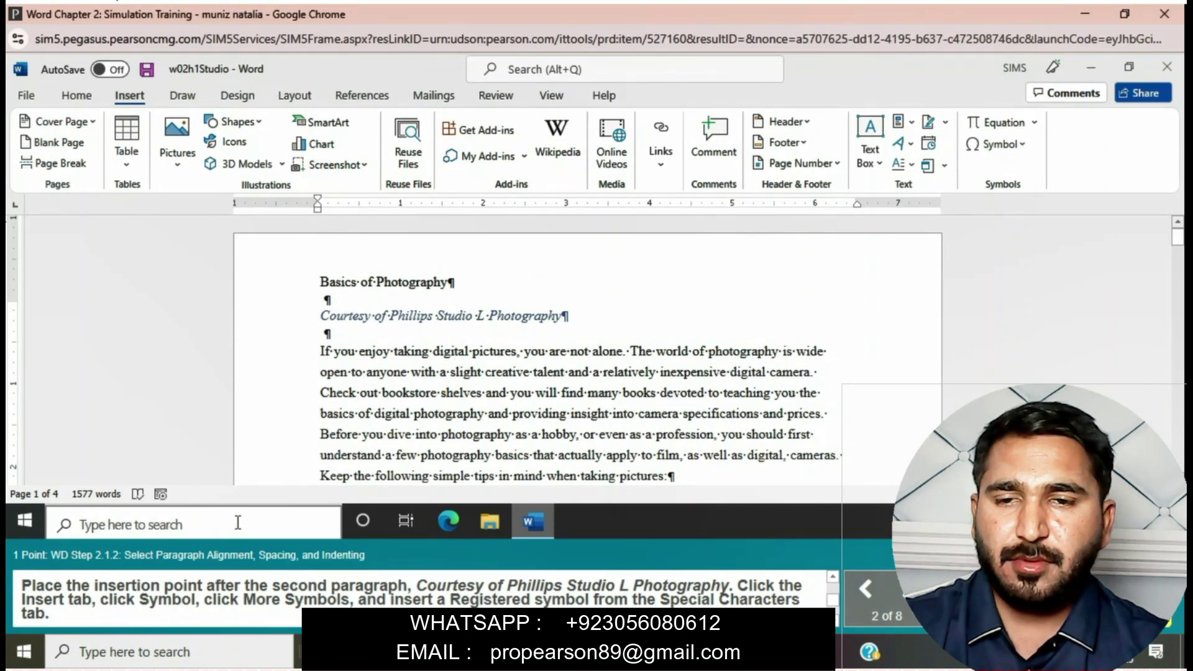
click(1025, 145)
click(1037, 282)
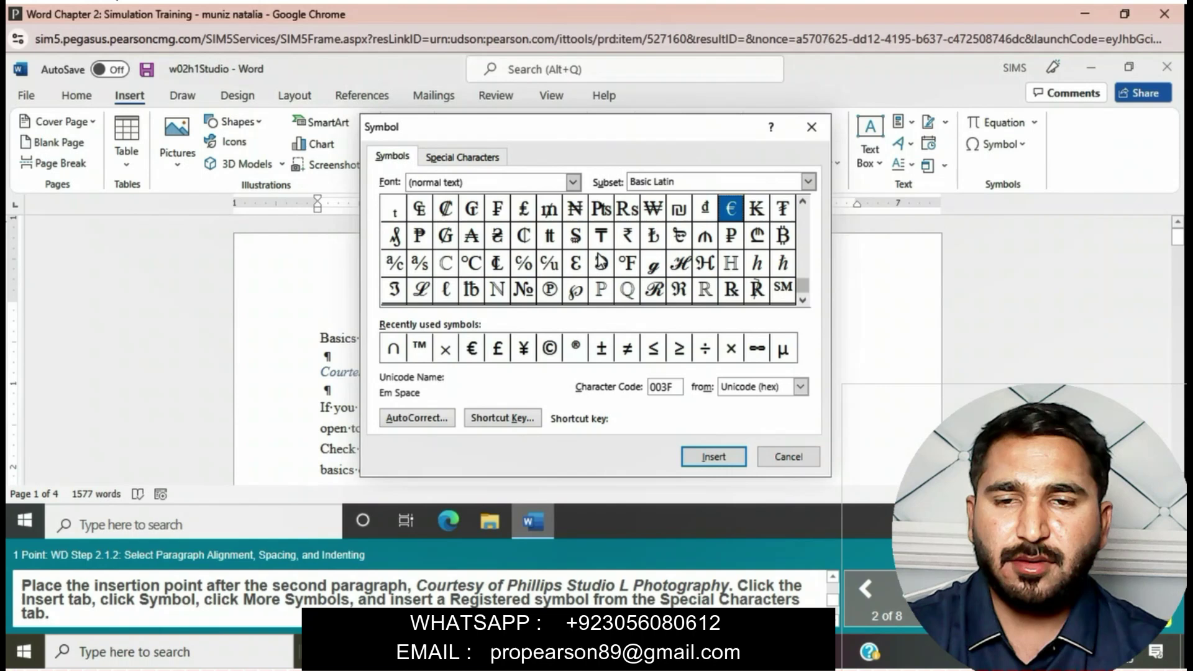
click(497, 157)
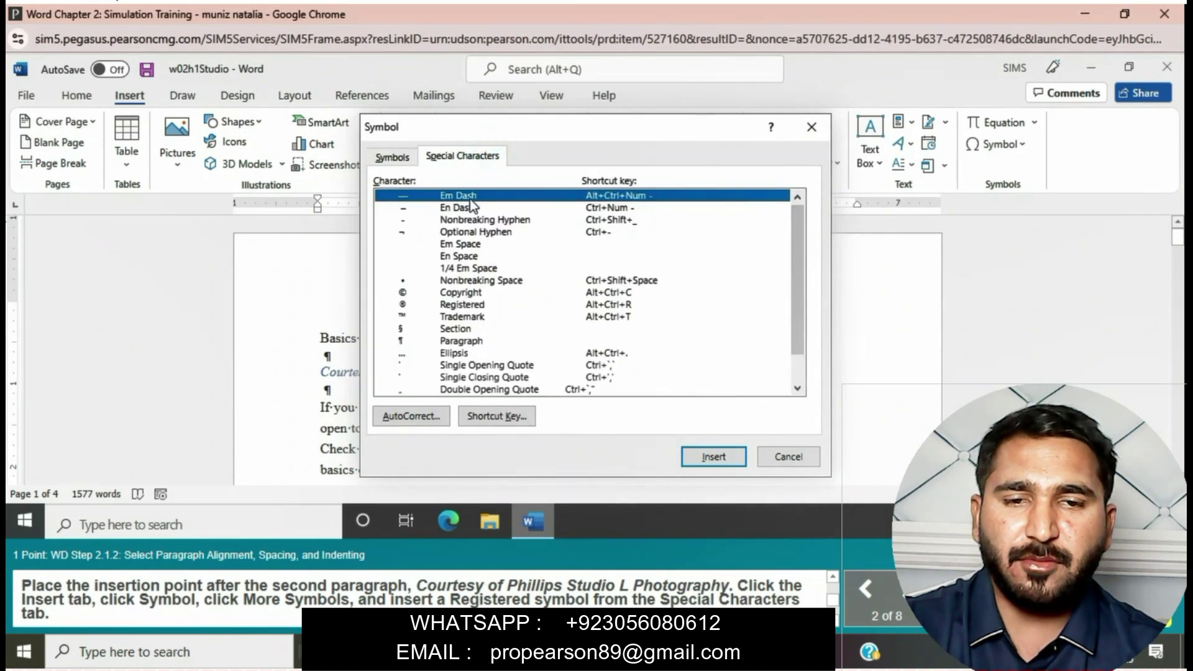
click(467, 305)
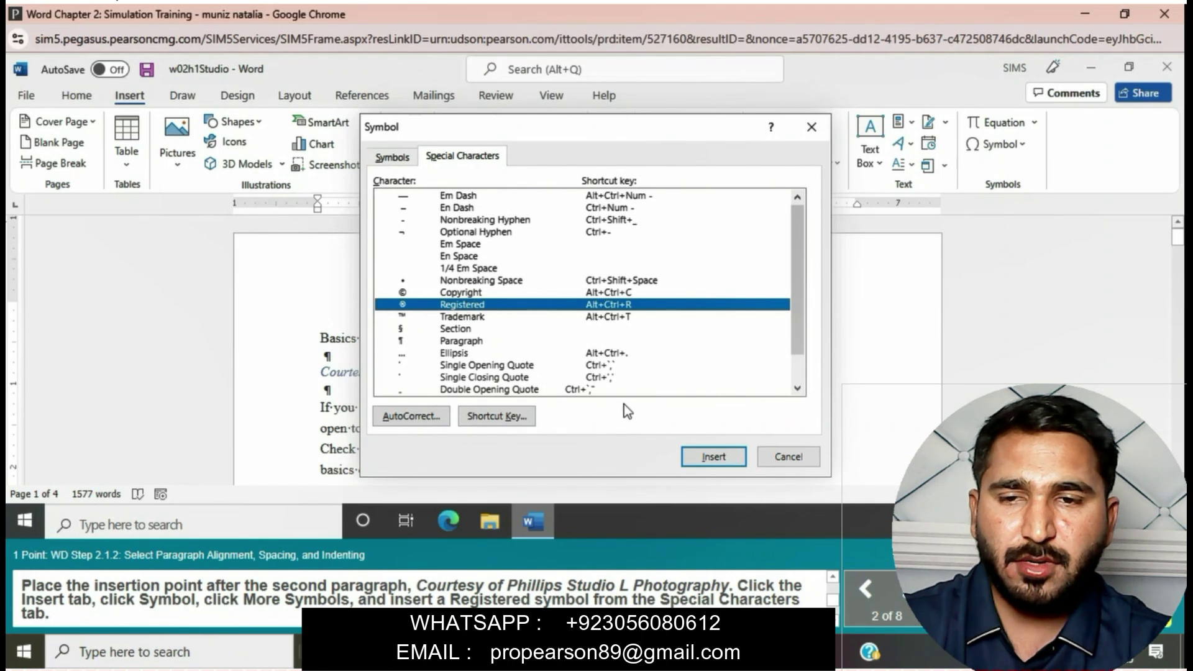
click(722, 455)
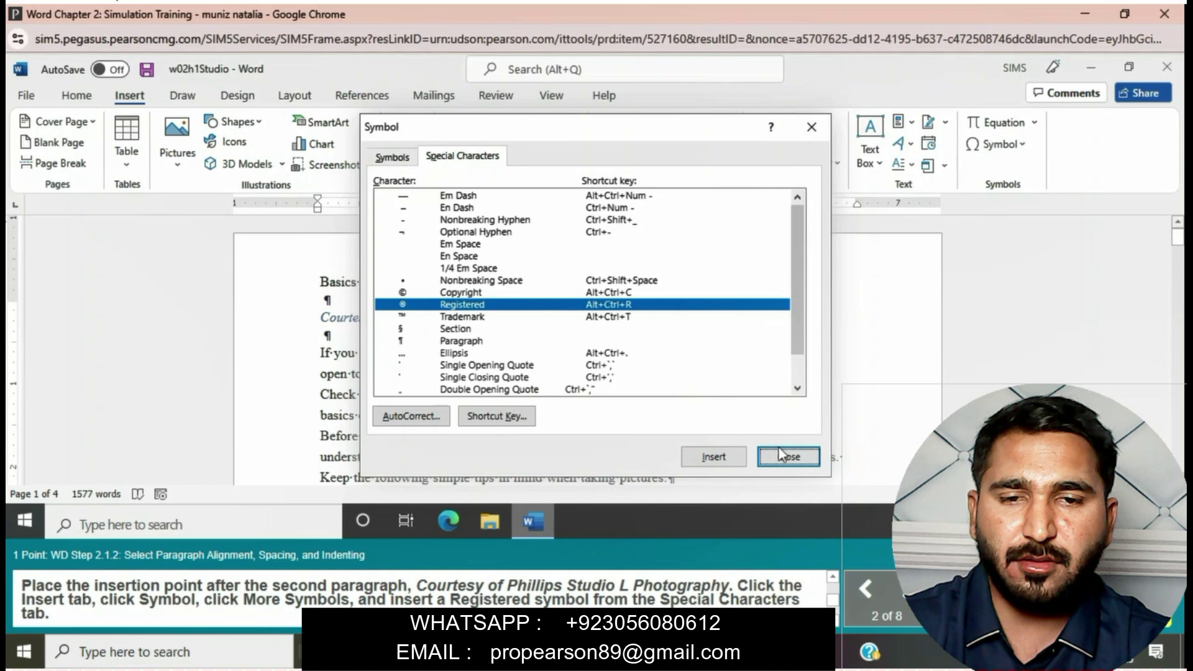
click(802, 456)
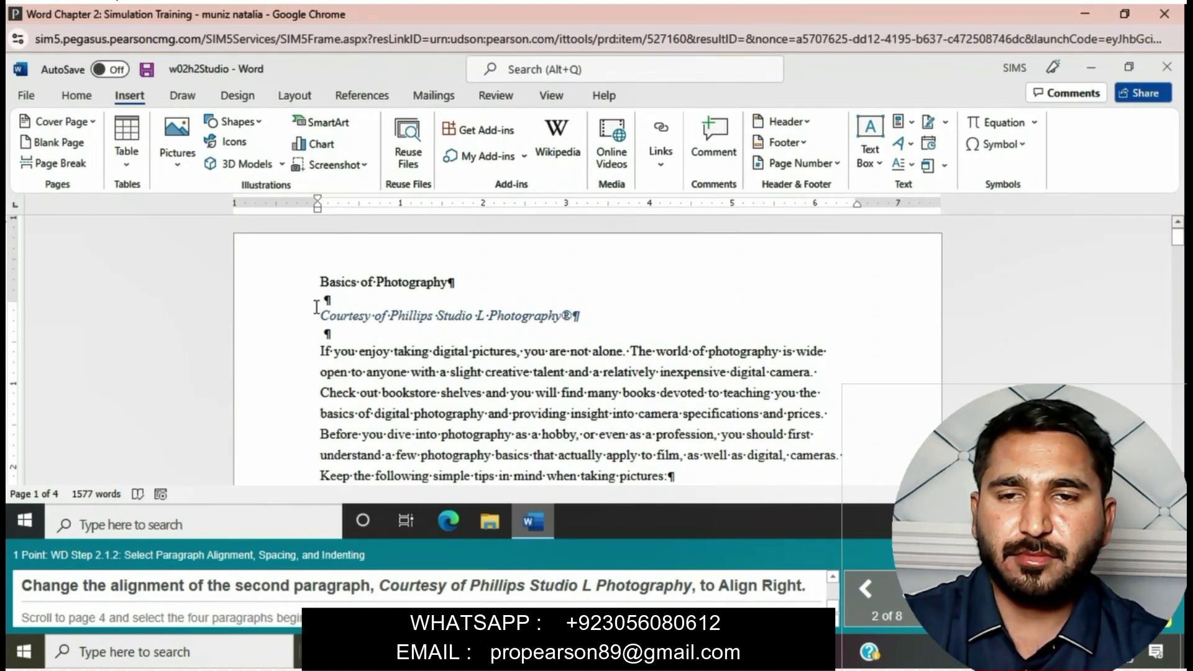
- Right-align the paragraph "Courtesy of Phillips Studio L Photography®"
drag(324, 316, 599, 315)
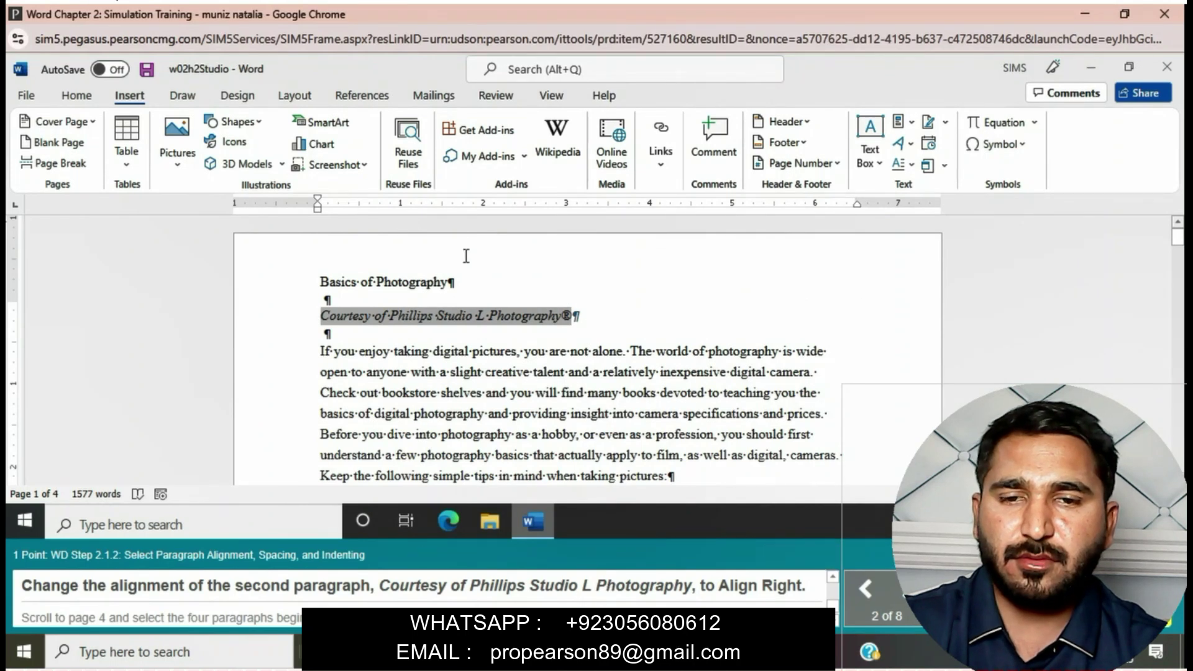
click(87, 97)
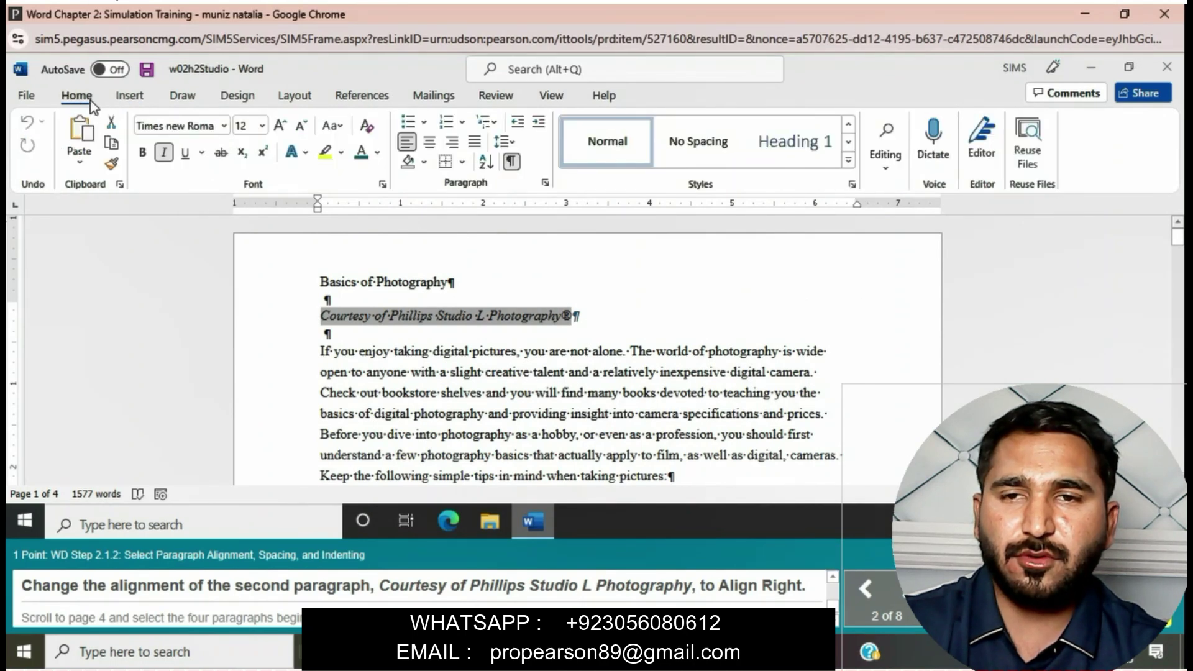
click(457, 142)
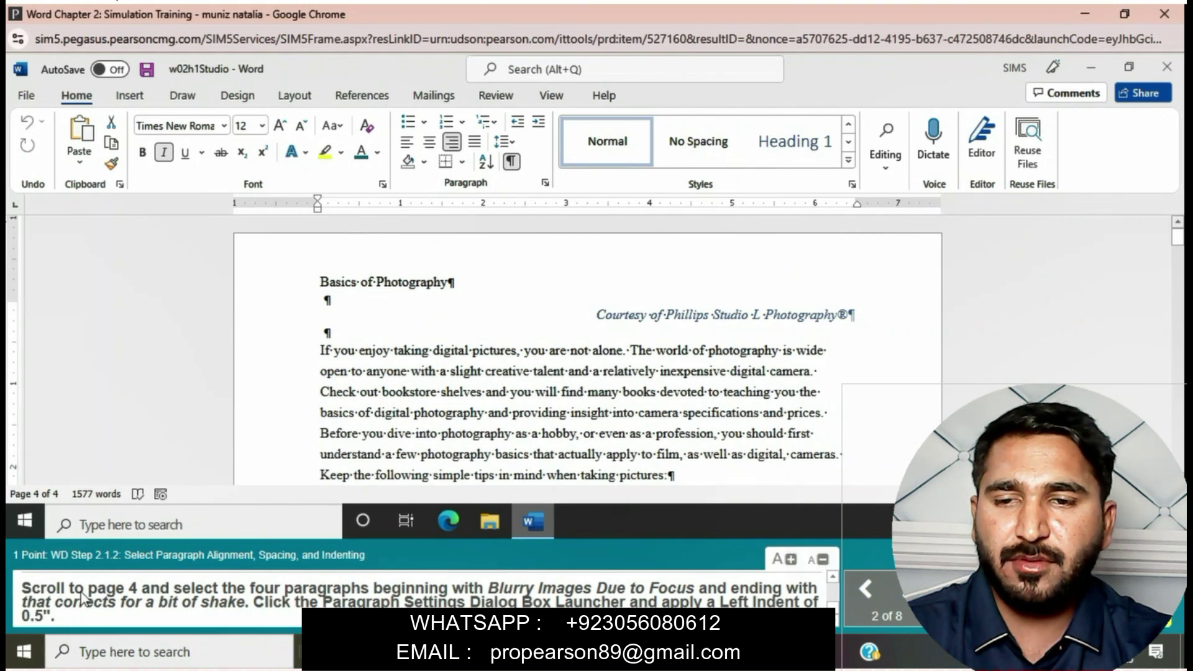
- Apply a 0.5" left indent to the four page 4 paragraphs from "Blurry Images Due to Focus" through "that corrects for a bit of shake"
click(517, 404)
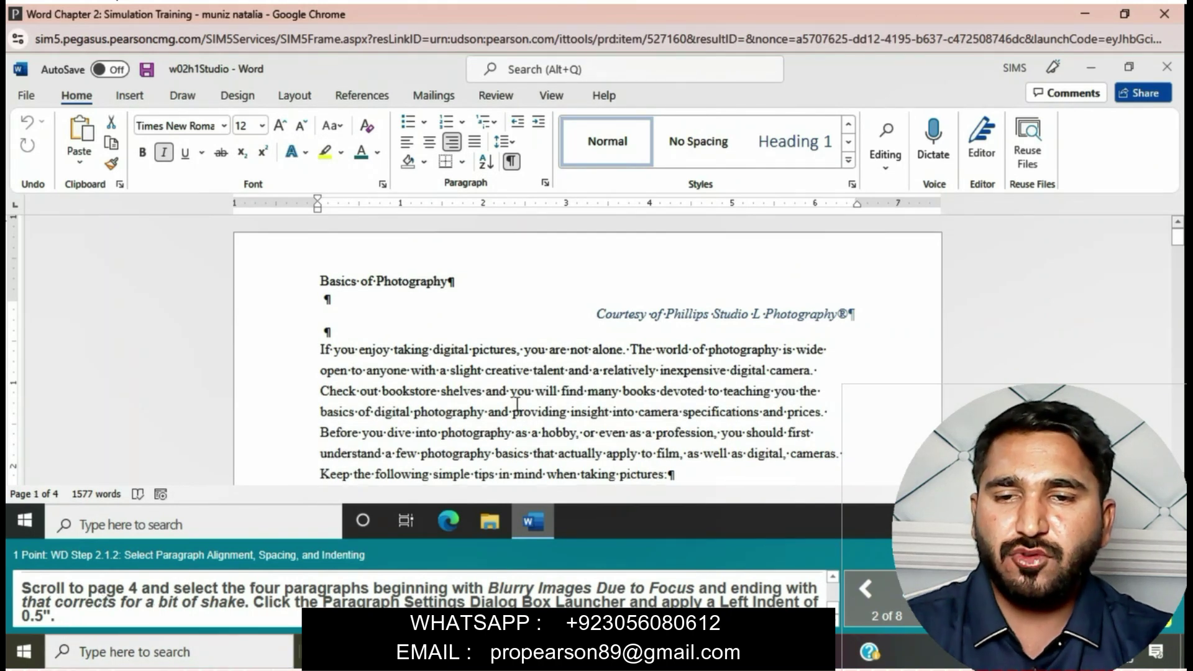
scroll(517, 404, down, 20)
scroll(517, 405, down, 10)
click(448, 394)
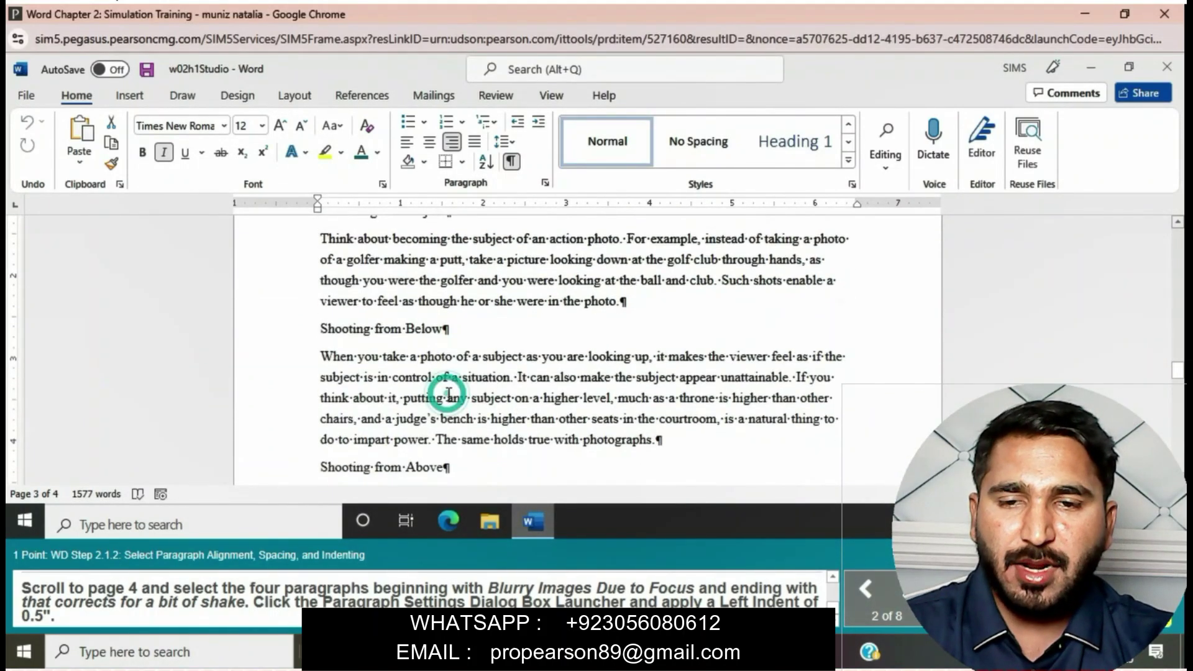
scroll(448, 395, down, 10)
click(448, 395)
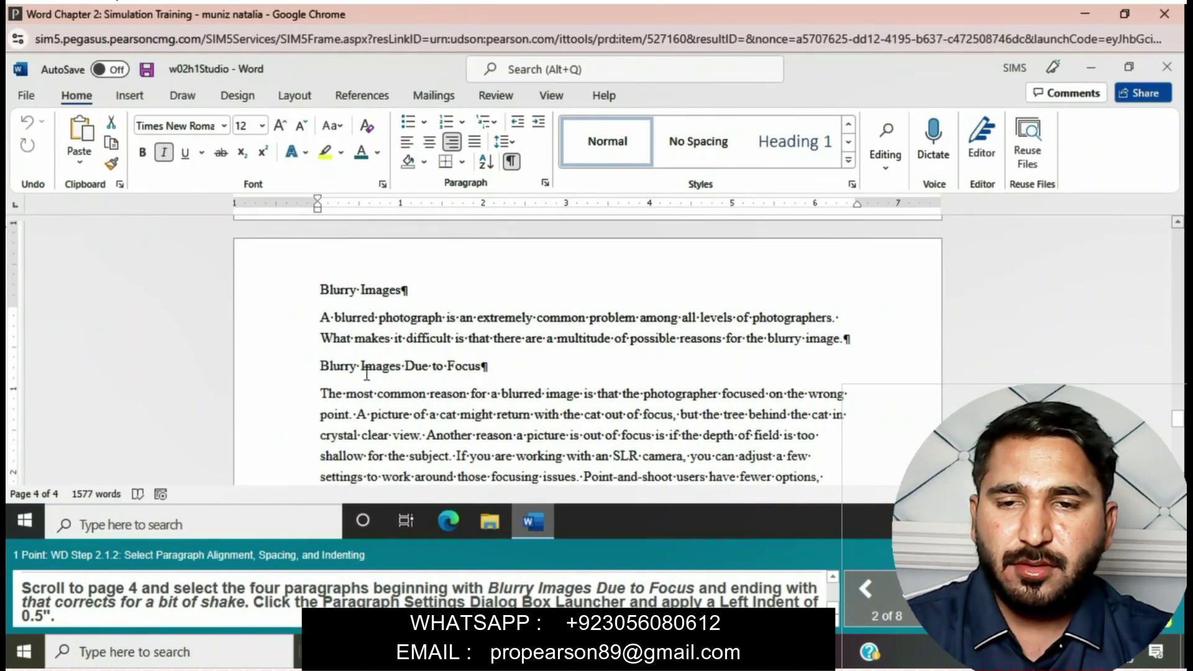
scroll(367, 373, down, 1)
click(317, 295)
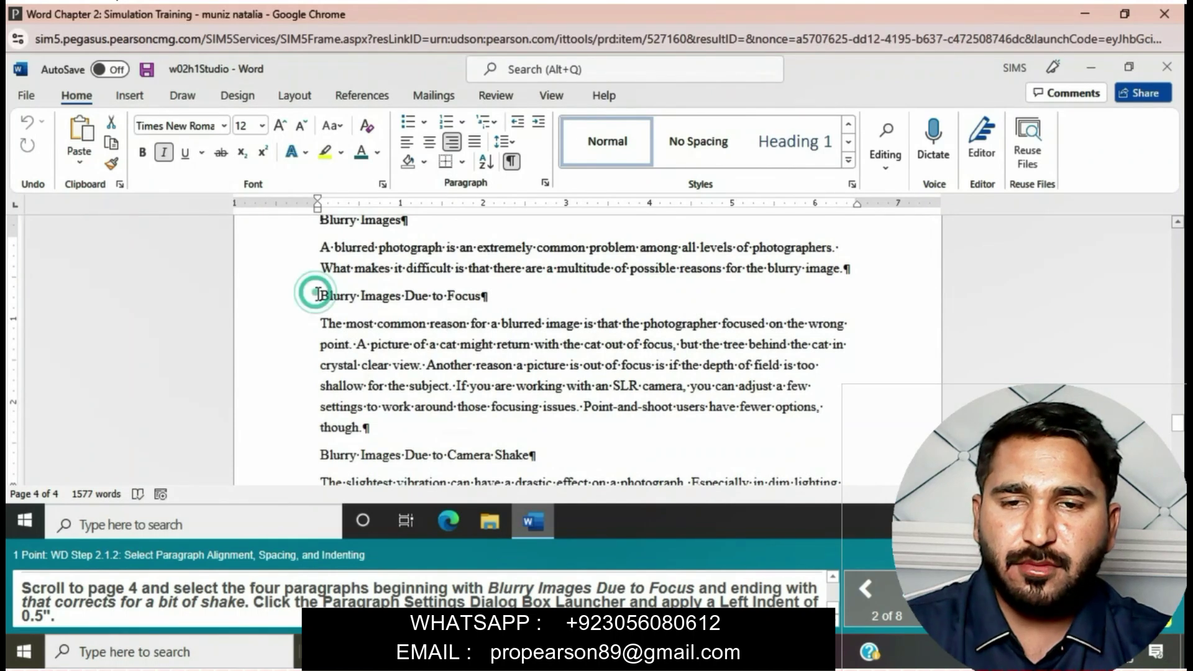
drag(321, 296, 629, 391)
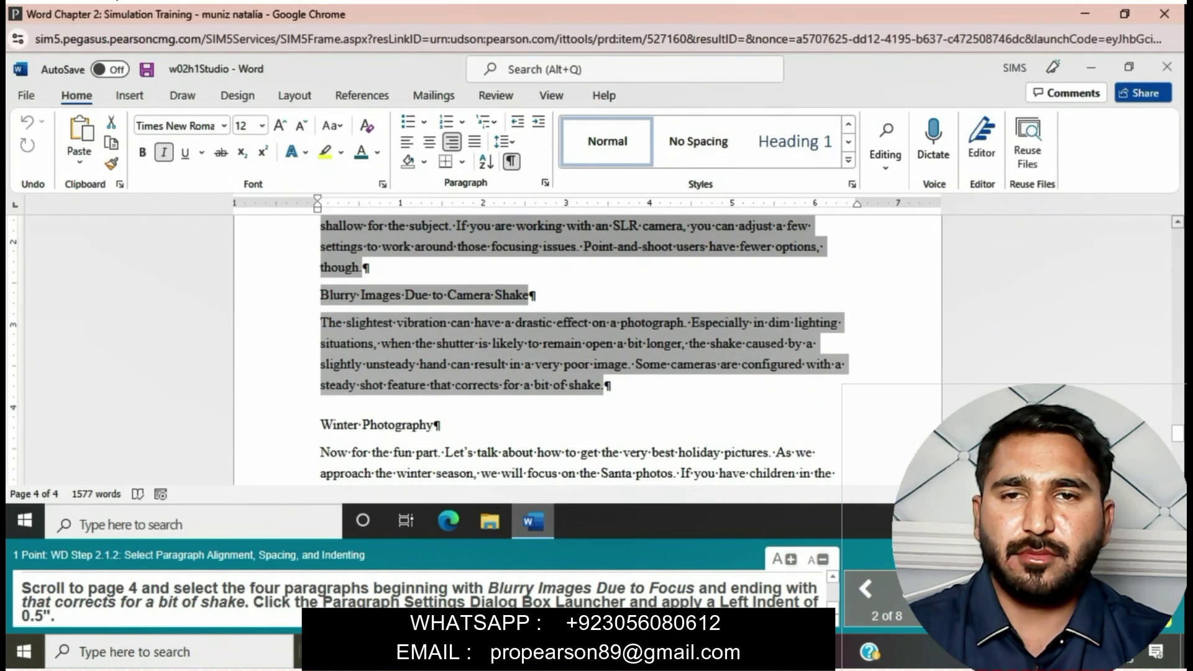
click(373, 595)
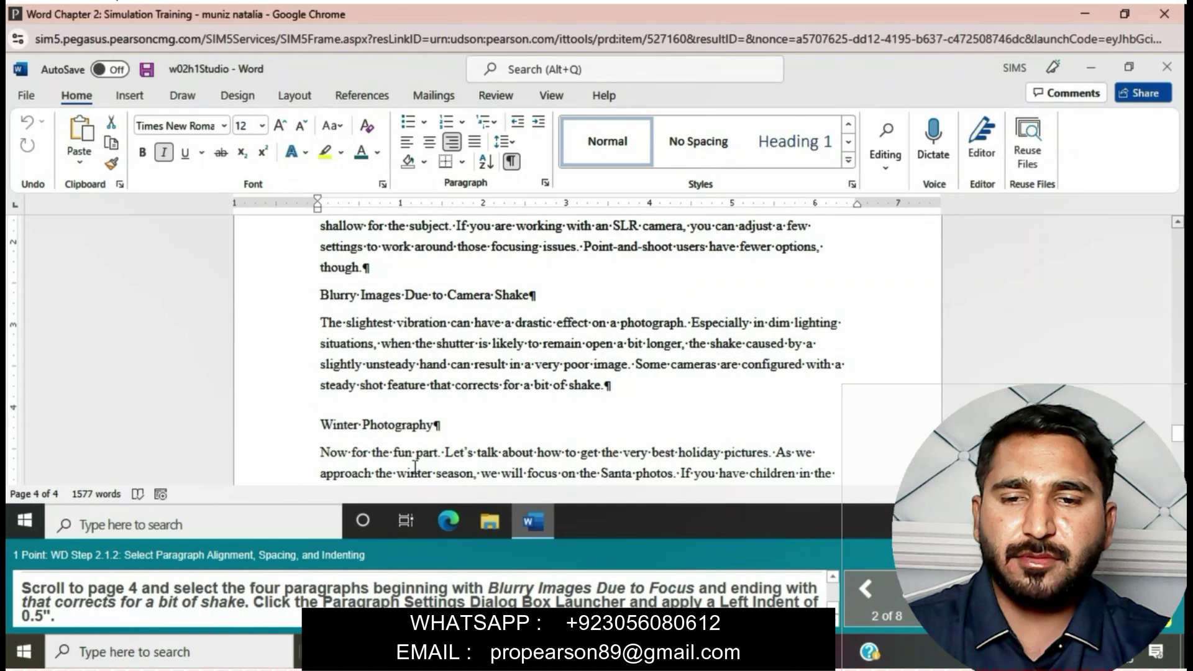
scroll(489, 337, up, 1)
scroll(488, 336, up, 2)
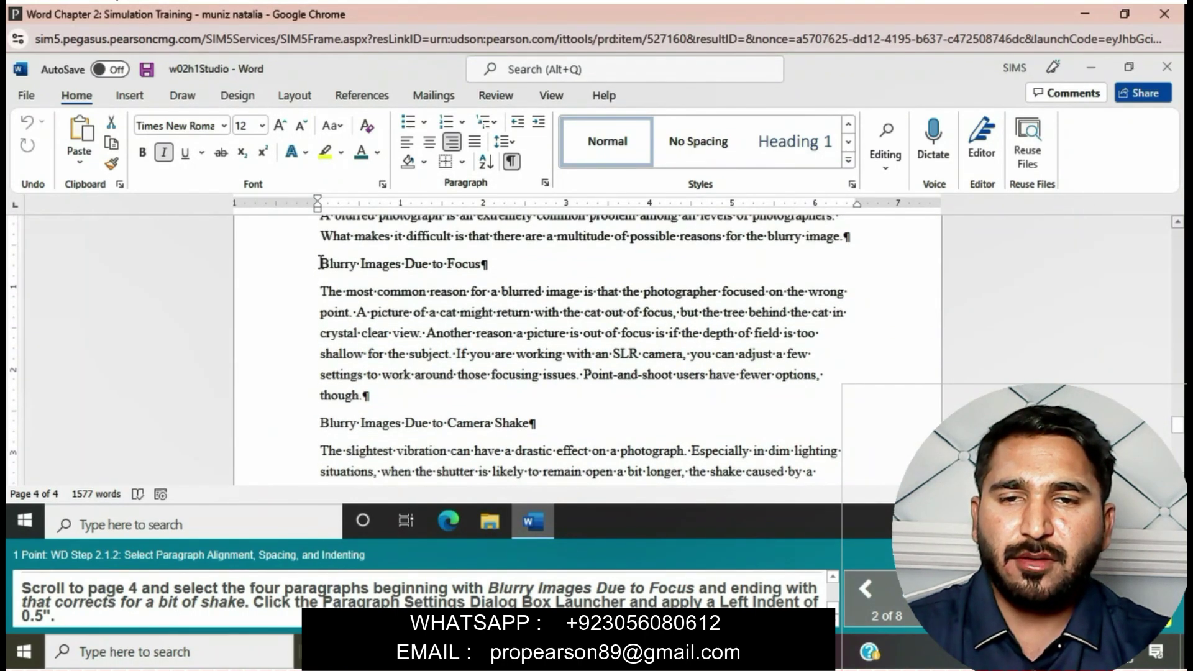
click(320, 262)
drag(320, 262, 607, 458)
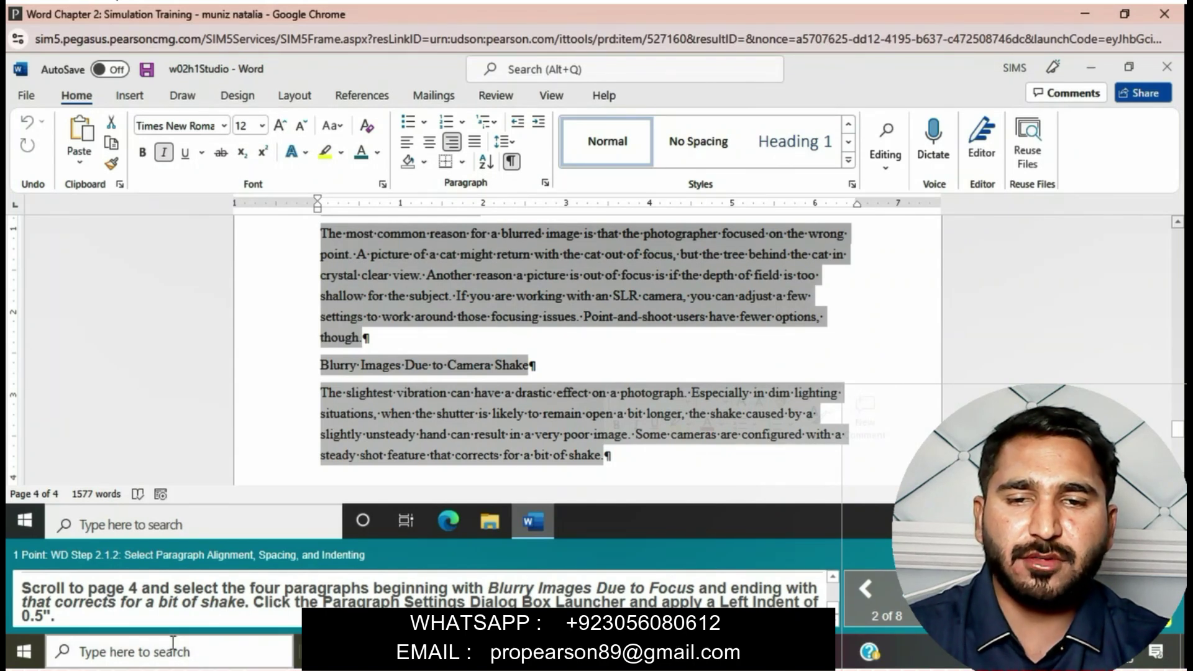
click(546, 183)
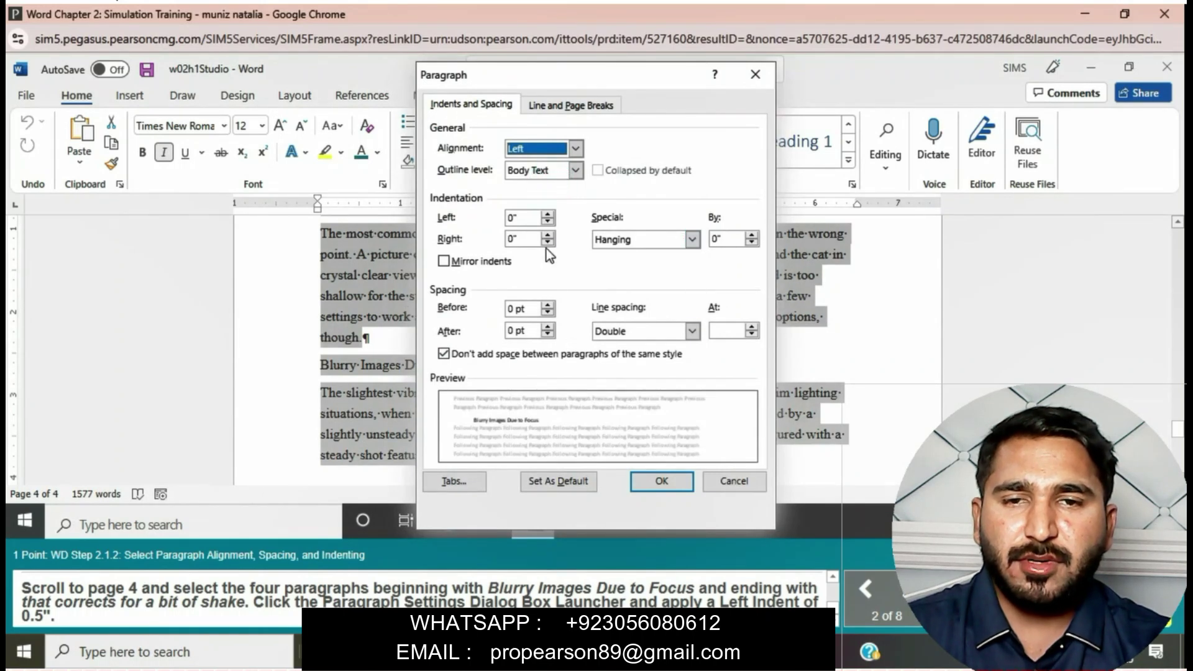
click(514, 219)
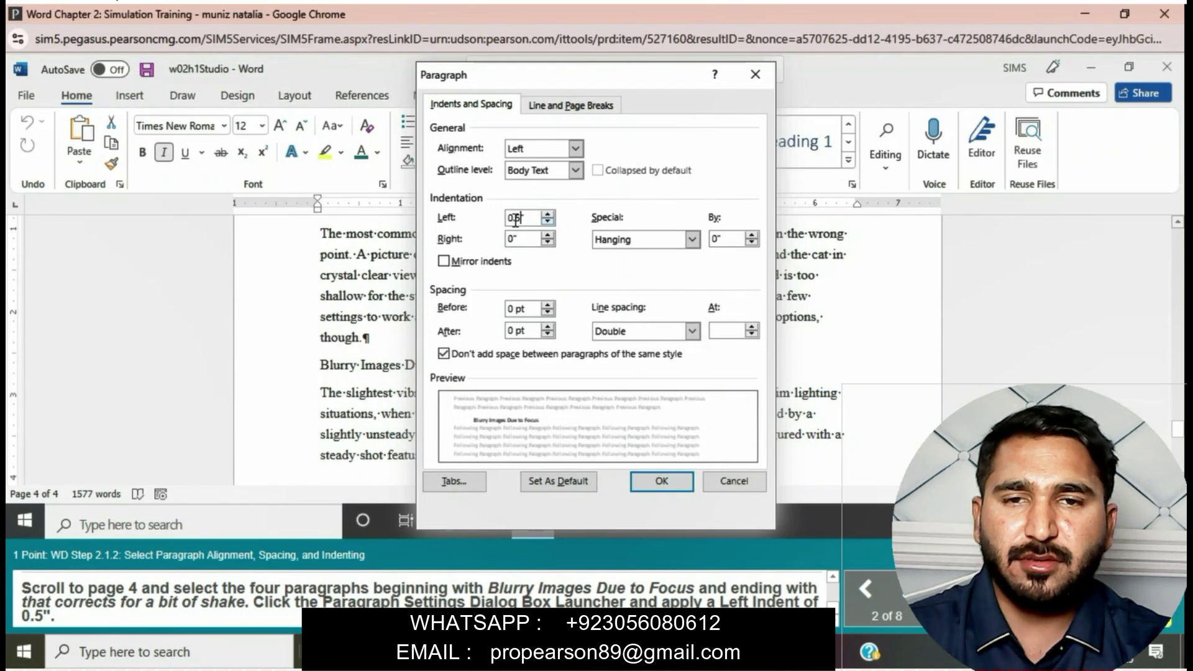
text(.5)
click(661, 481)
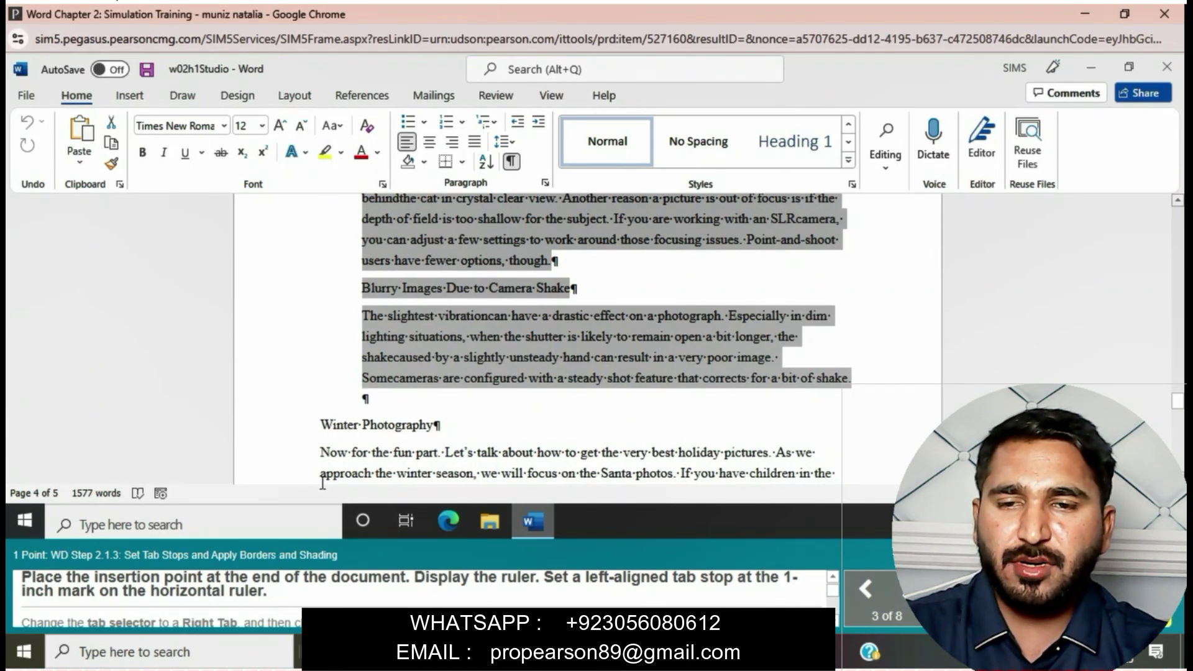
- Place the insertion point in the empty last paragraph at the end of the document
click(434, 379)
scroll(432, 406, down, 15)
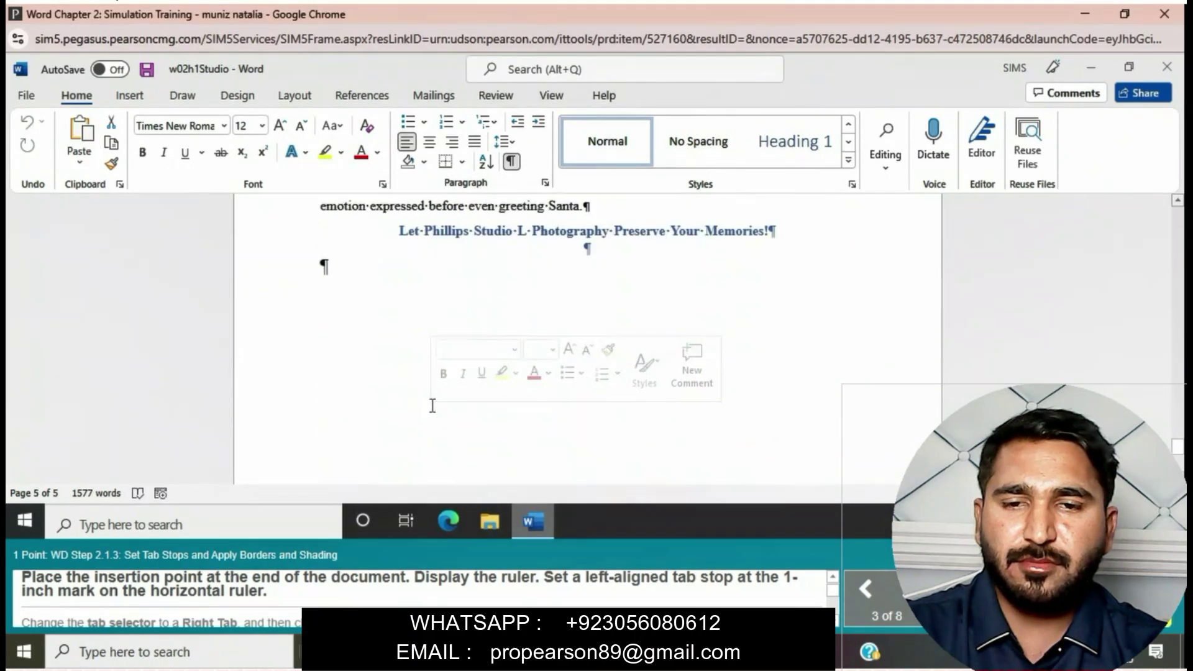
scroll(428, 404, up, 3)
click(323, 264)
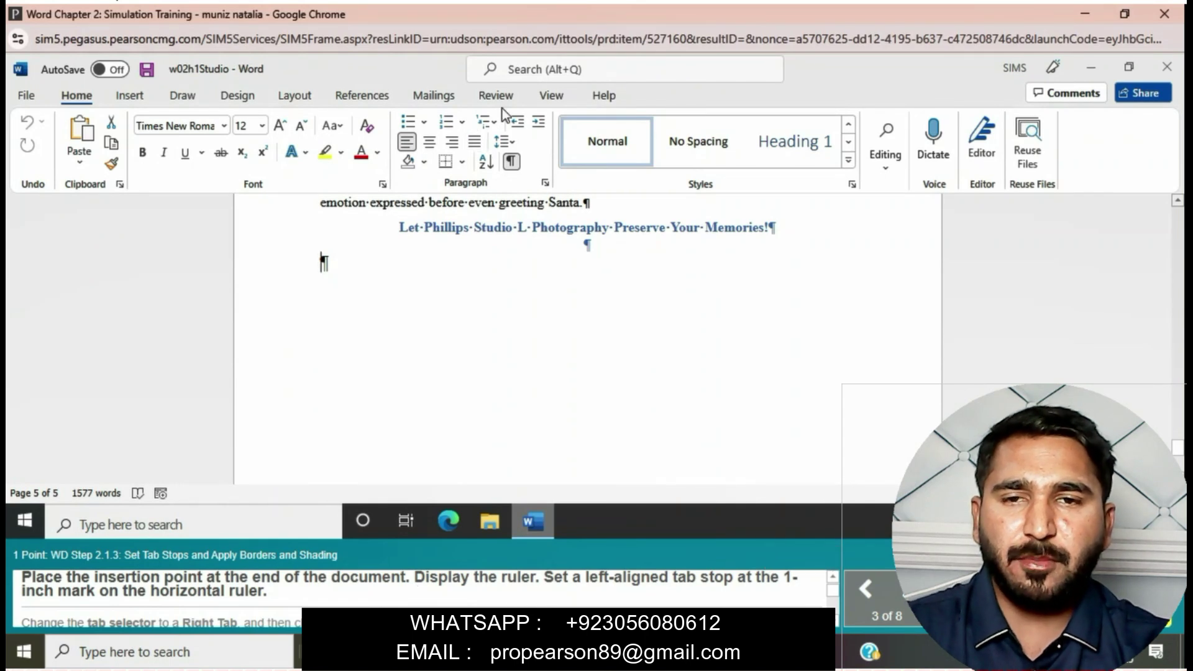
- Display the ruler and set a left tab stop at 1" and a right tab stop at 5.5" for the last paragraph
click(562, 96)
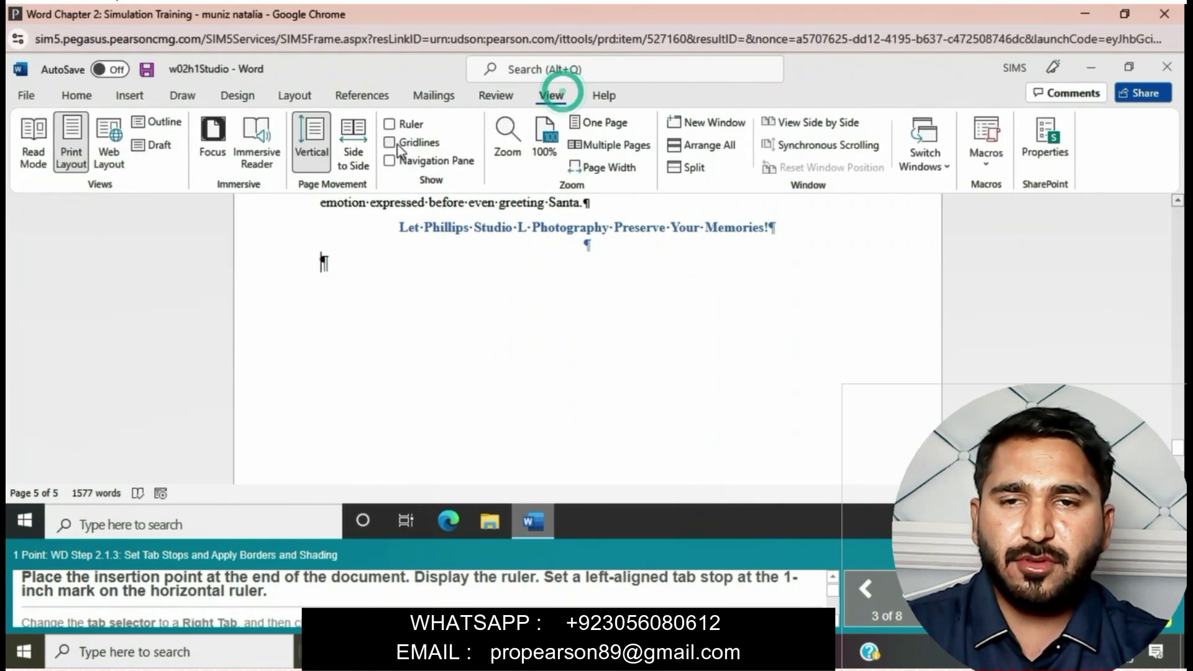
click(389, 124)
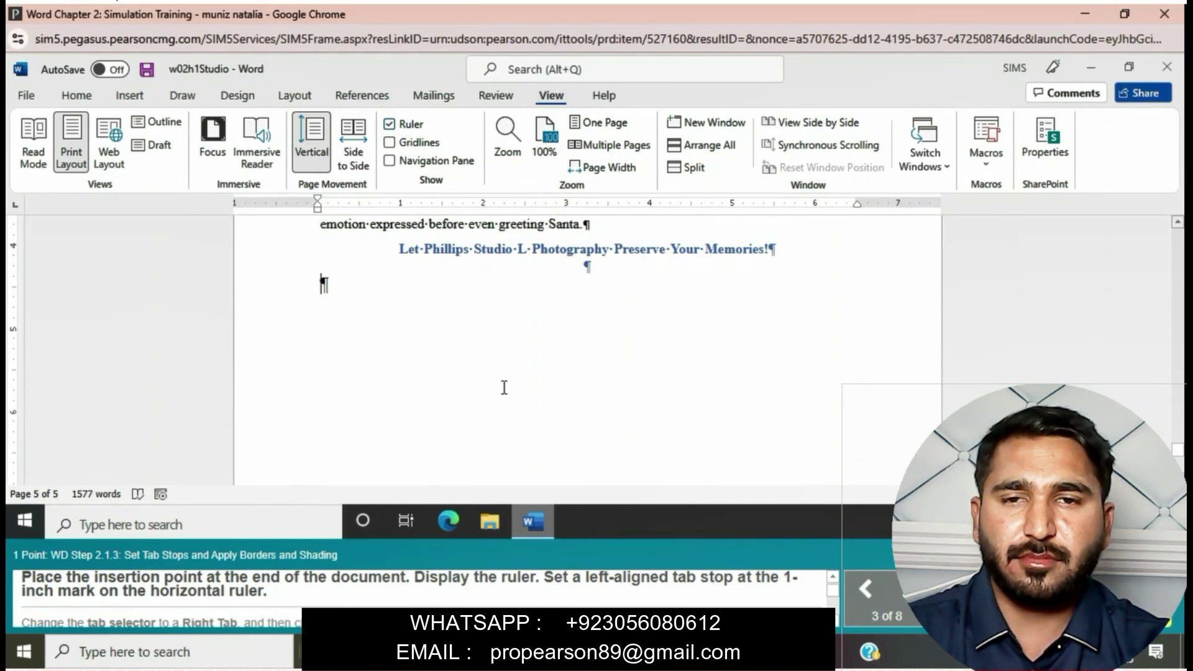
click(401, 205)
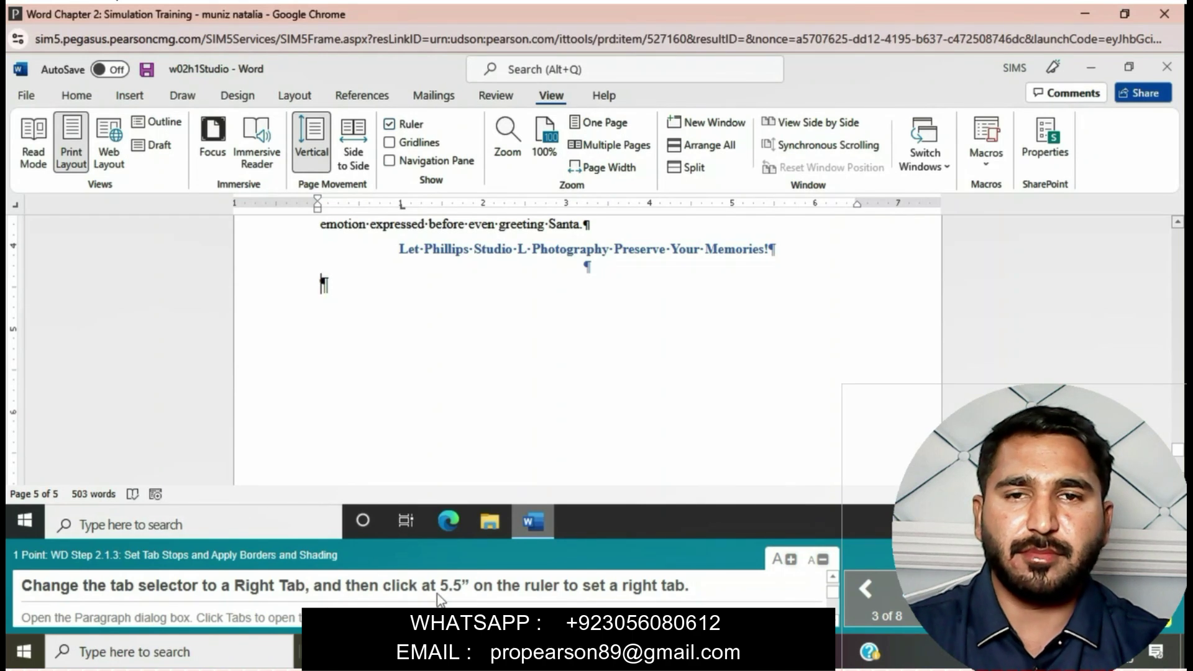
click(775, 207)
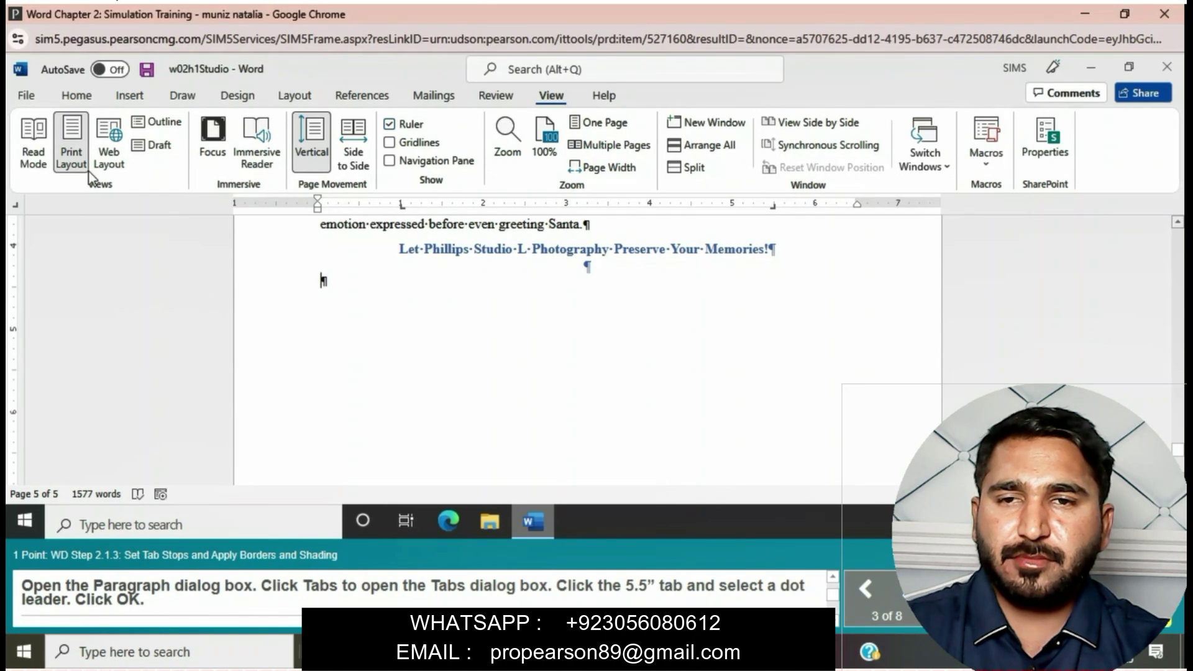
- Add a dot leader (leader option 2) to the 5.5" right tab stop of the last paragraph
click(76, 95)
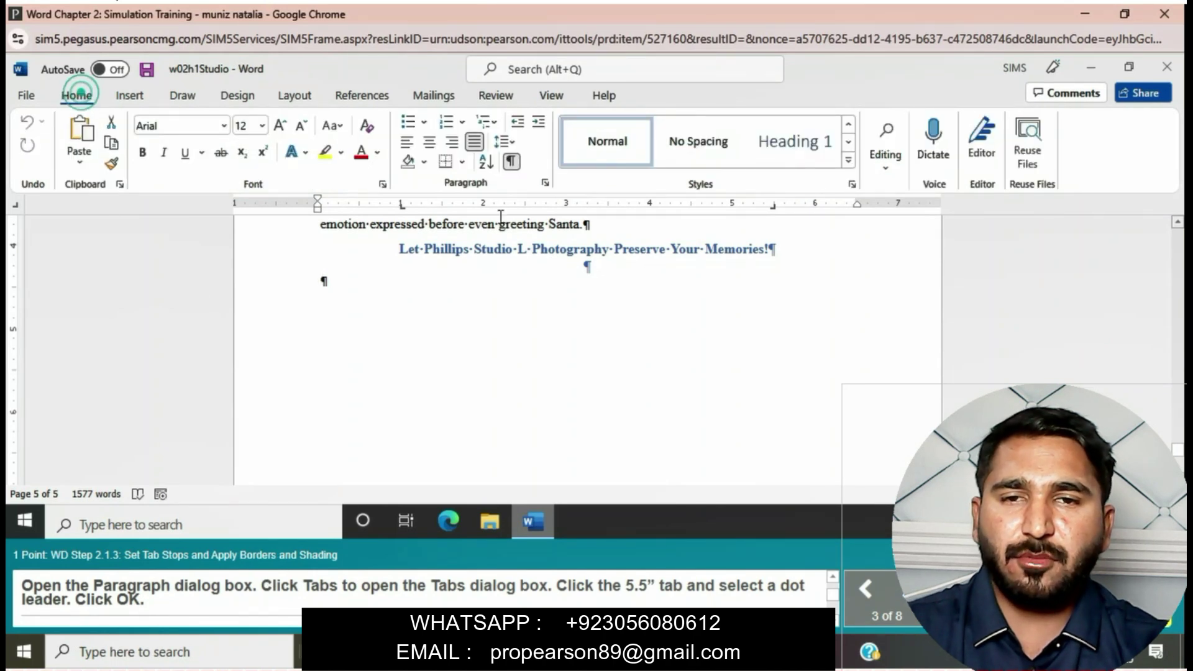
click(547, 184)
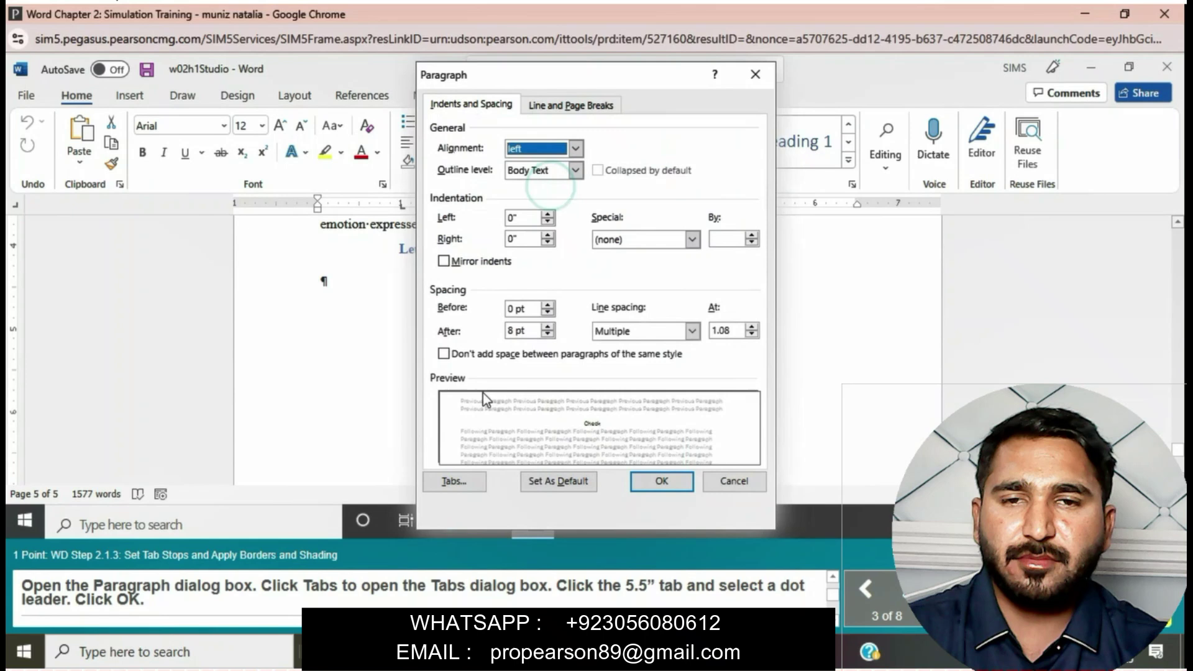
click(463, 482)
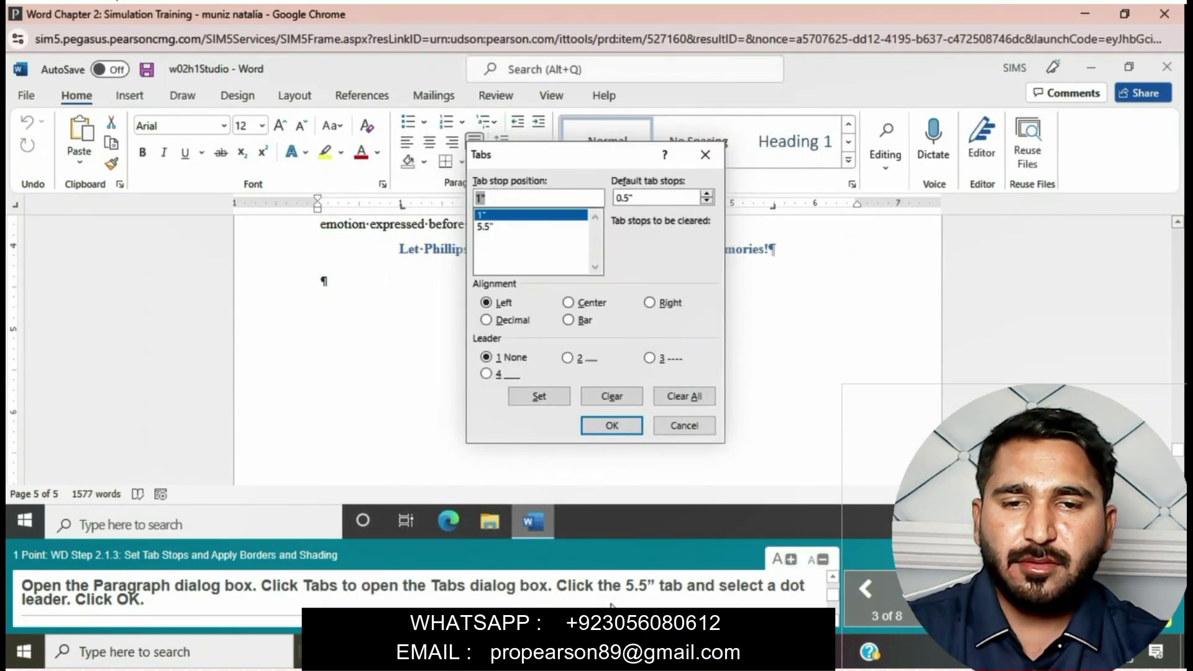
click(485, 227)
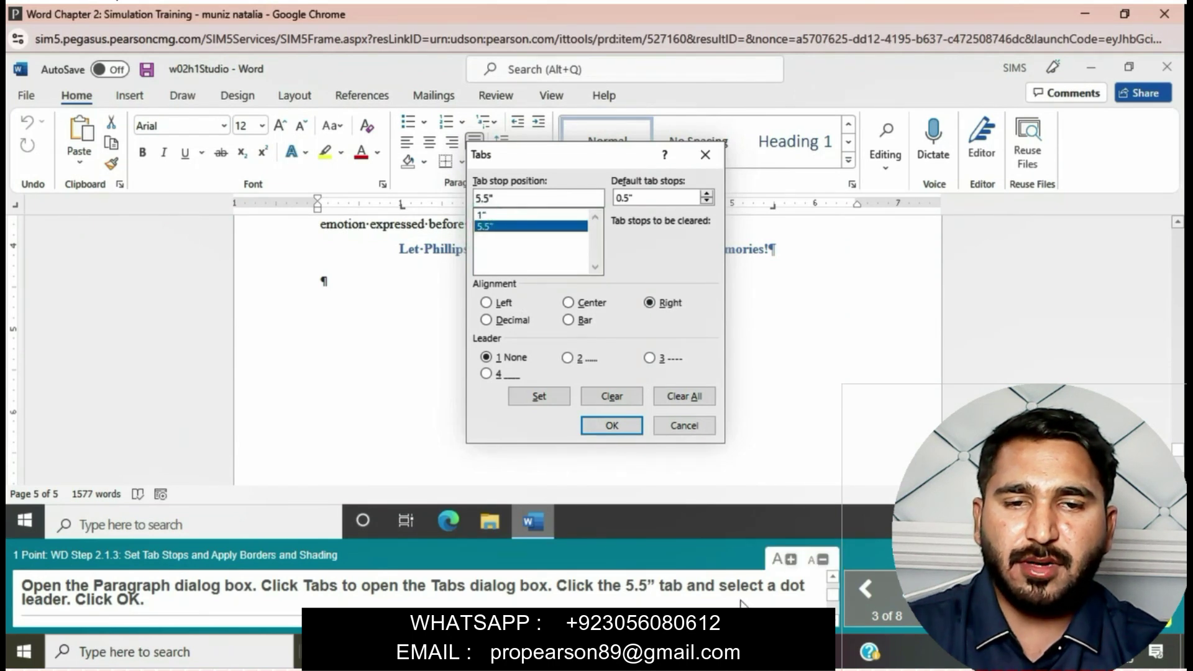
click(567, 358)
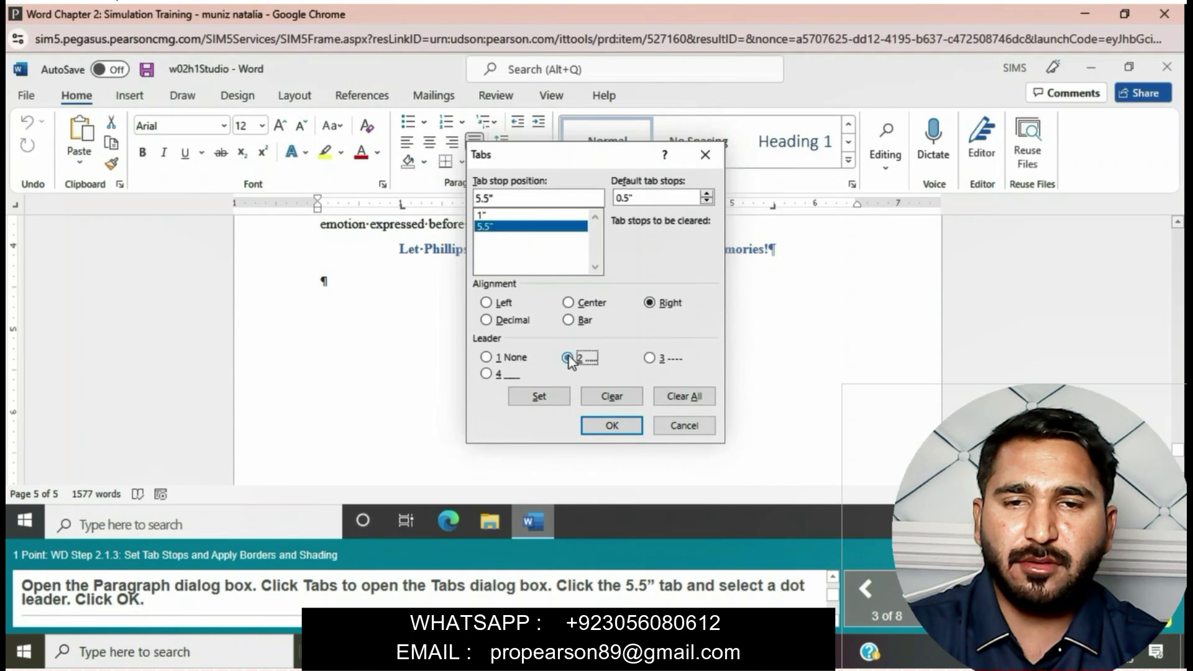
click(604, 420)
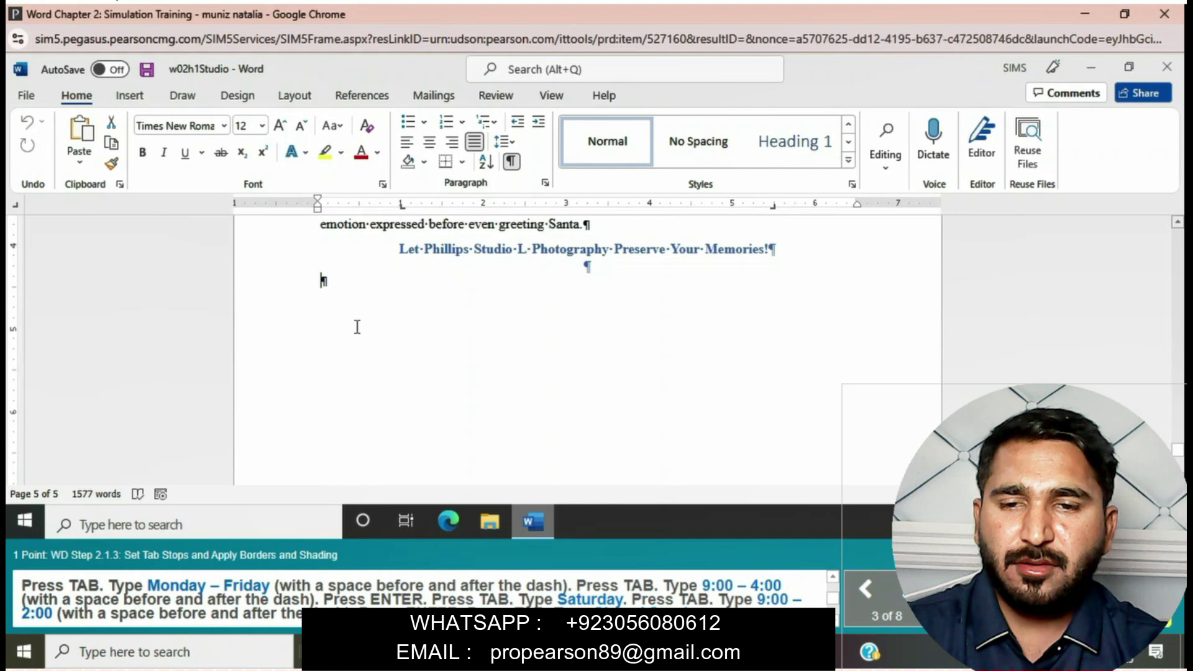
- Enter the tabbed line "Monday – Friday" with the hours "9:00 – 4:00" at the right tab stop, and start a new paragraph
key(Tab)
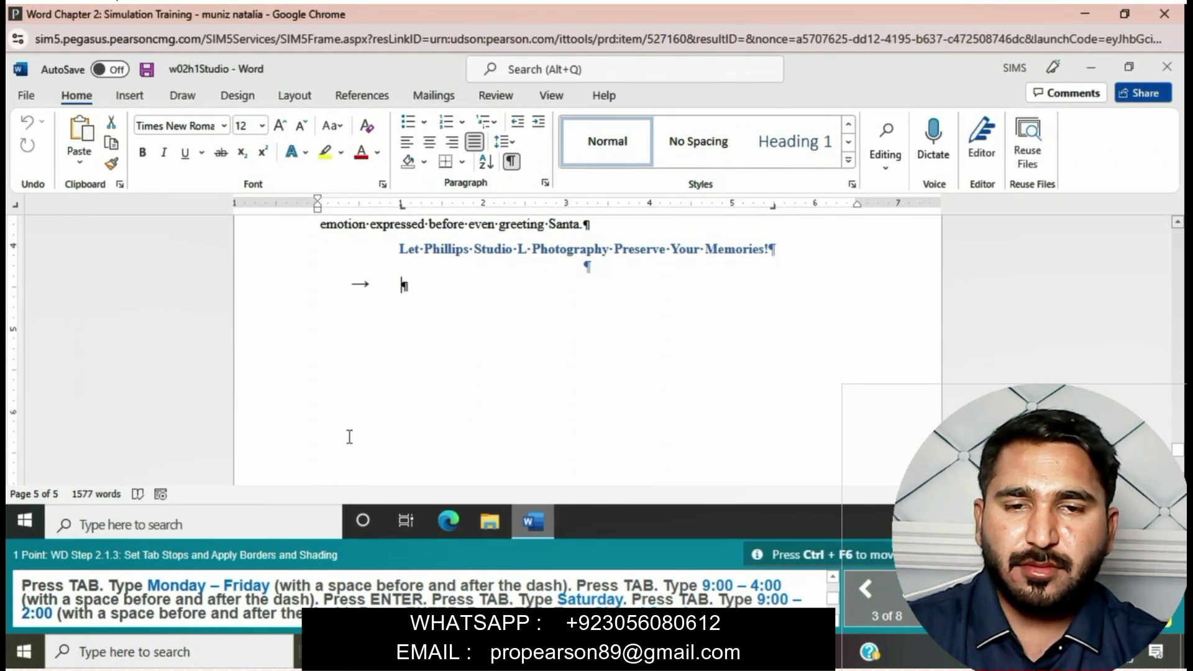
text(M)
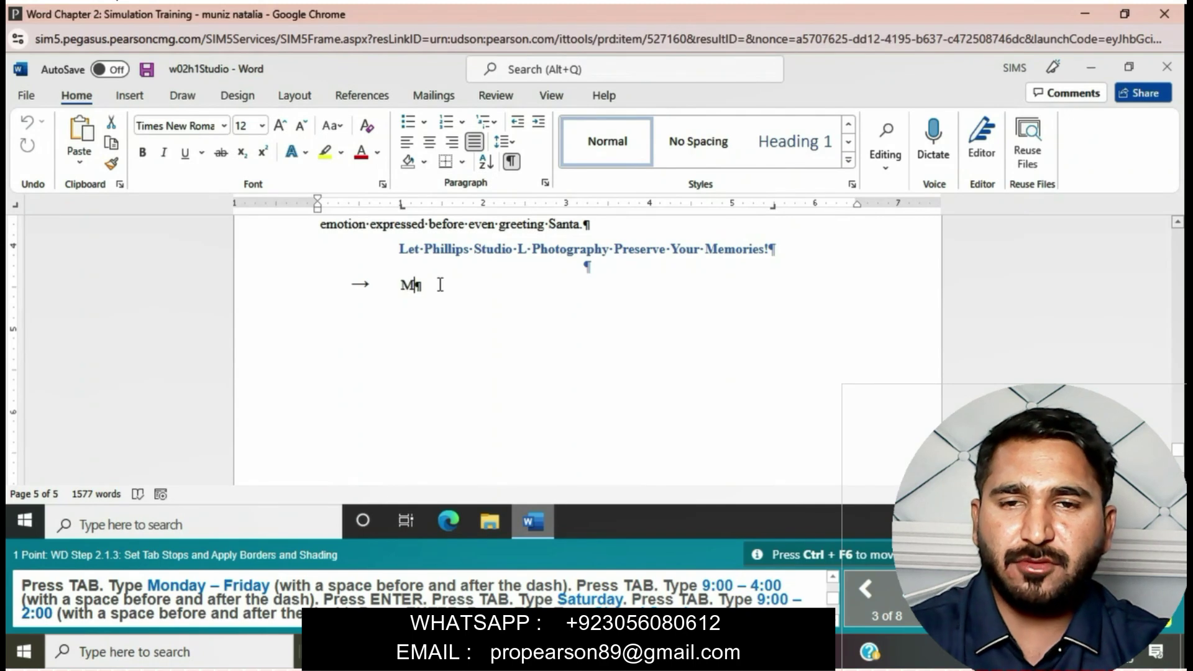
text(onday )
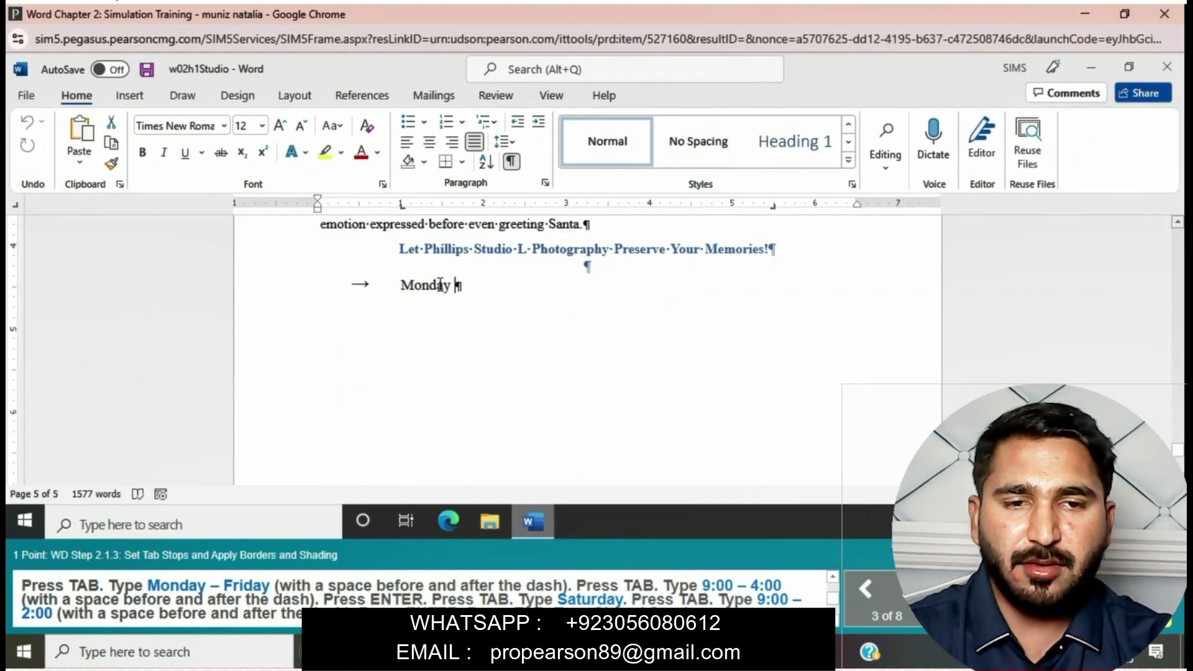
text(- Friday)
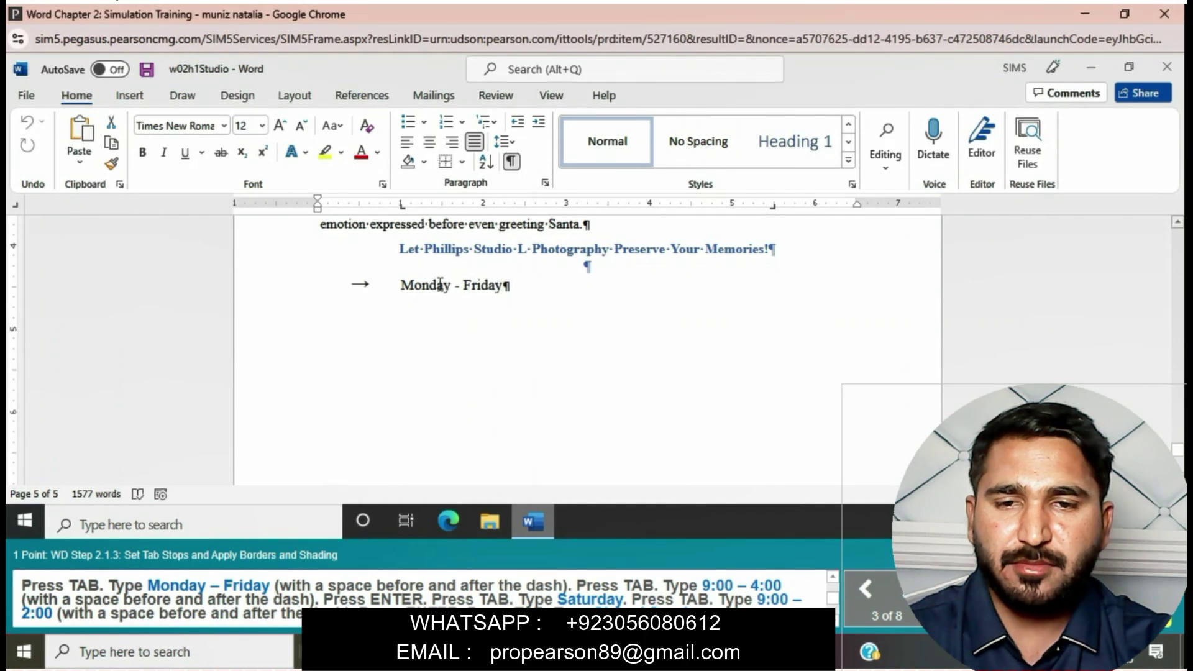
key(Tab)
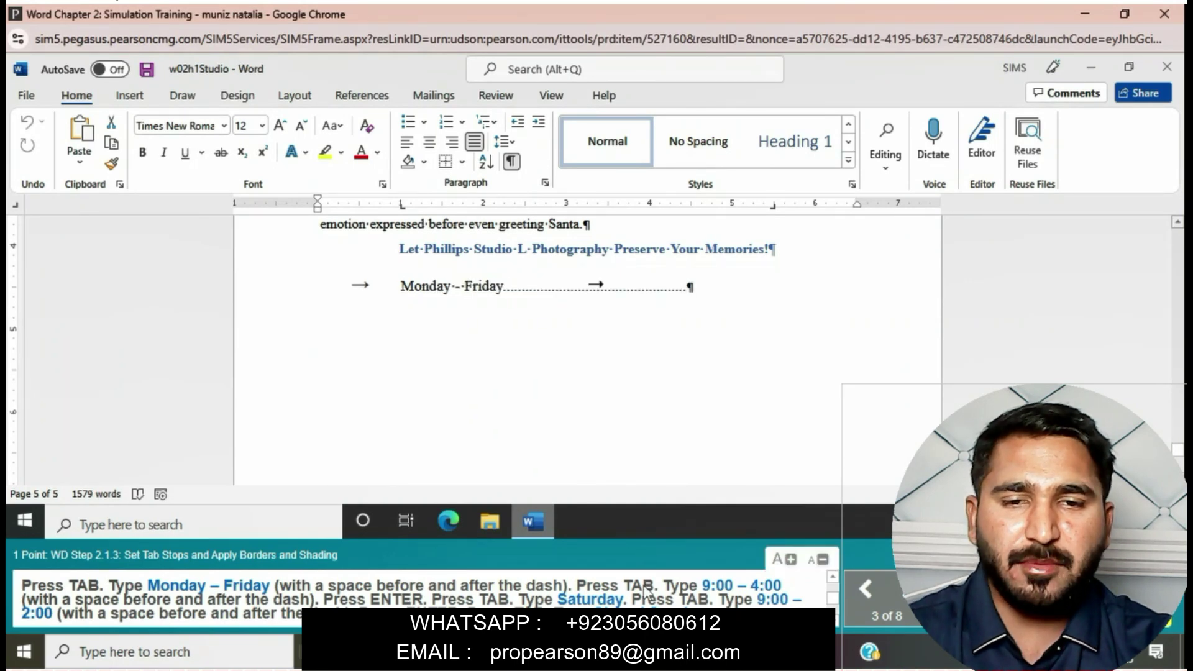
text(9:00 - 4)
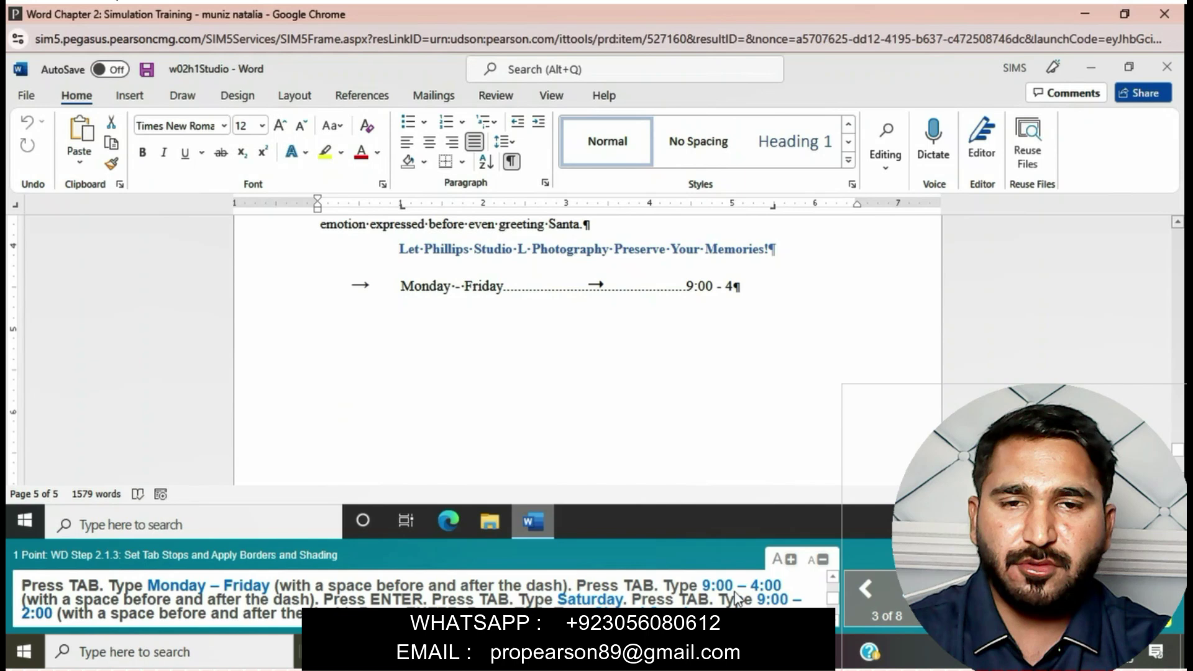
text(:00)
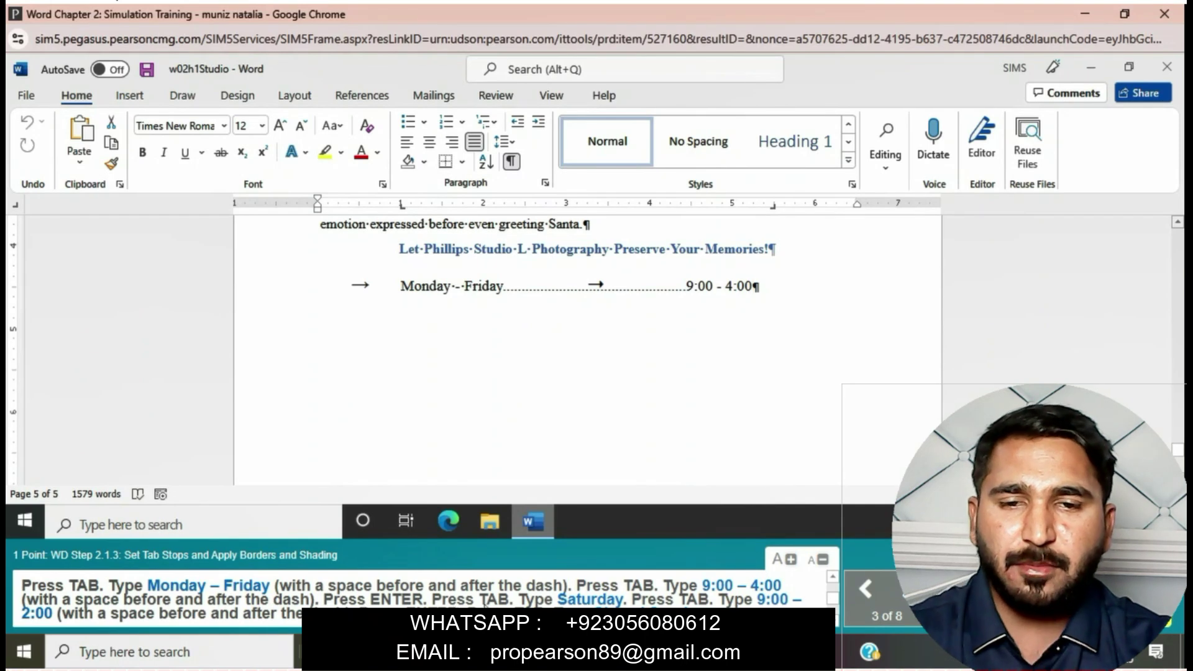
key(Return)
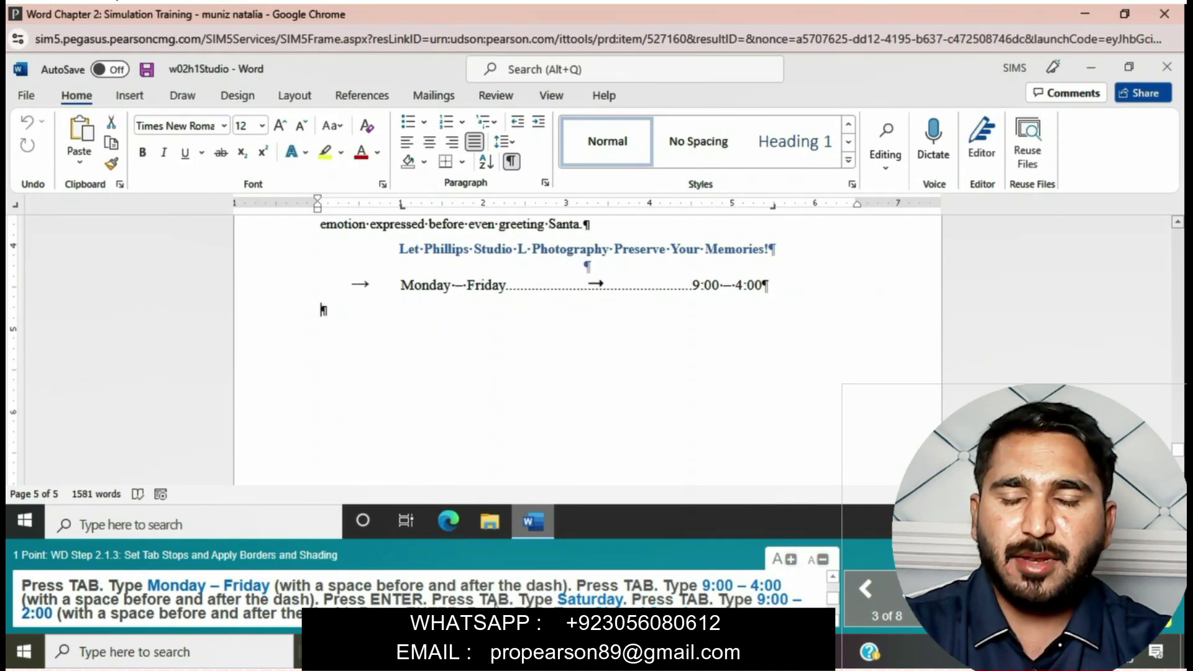
- Enter the tabbed line "Saturday" with the hours "9:00 – 2:00" at the right tab stop, and start a new paragraph
key(Tab)
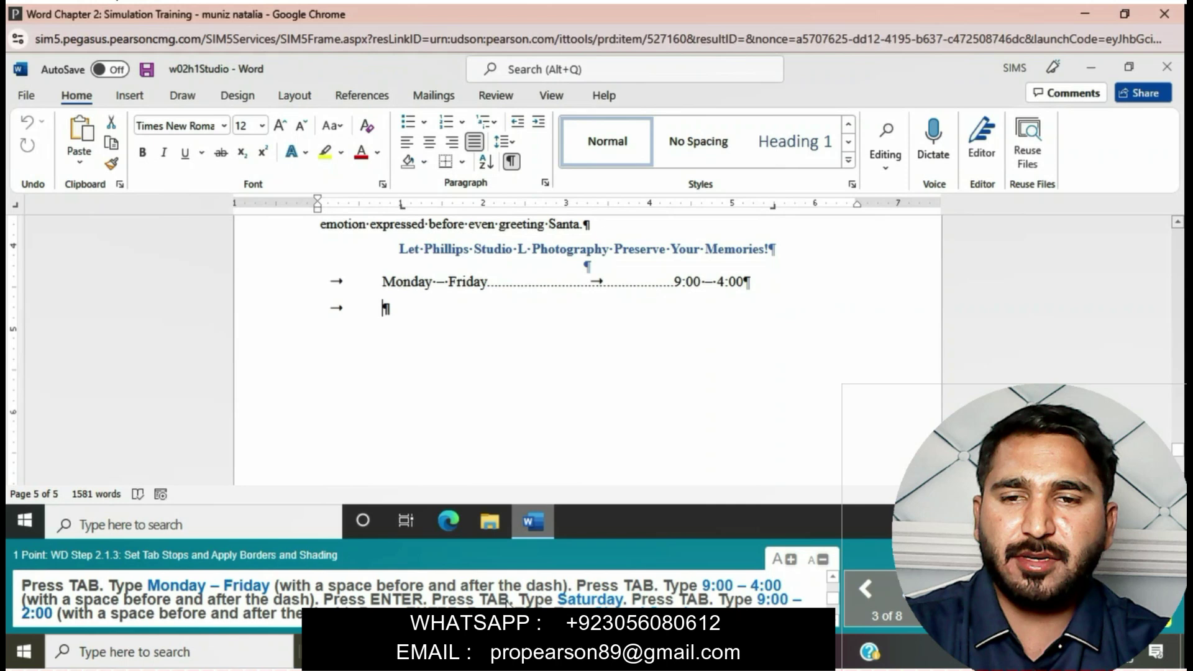
text(Saturday)
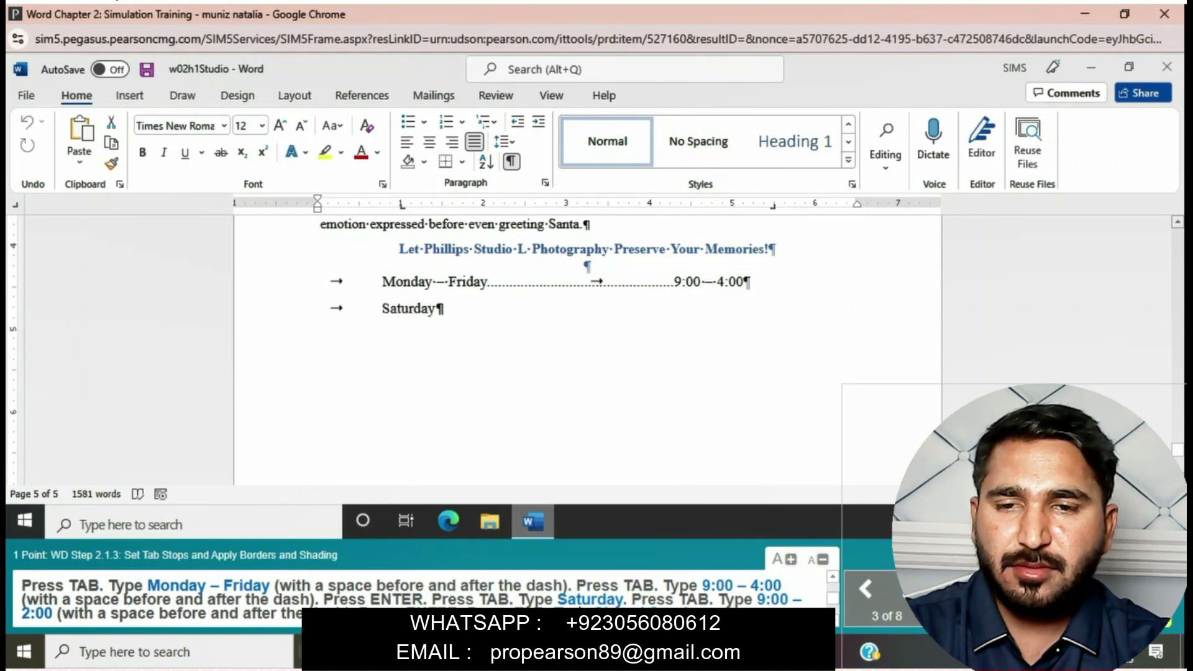
key(Tab)
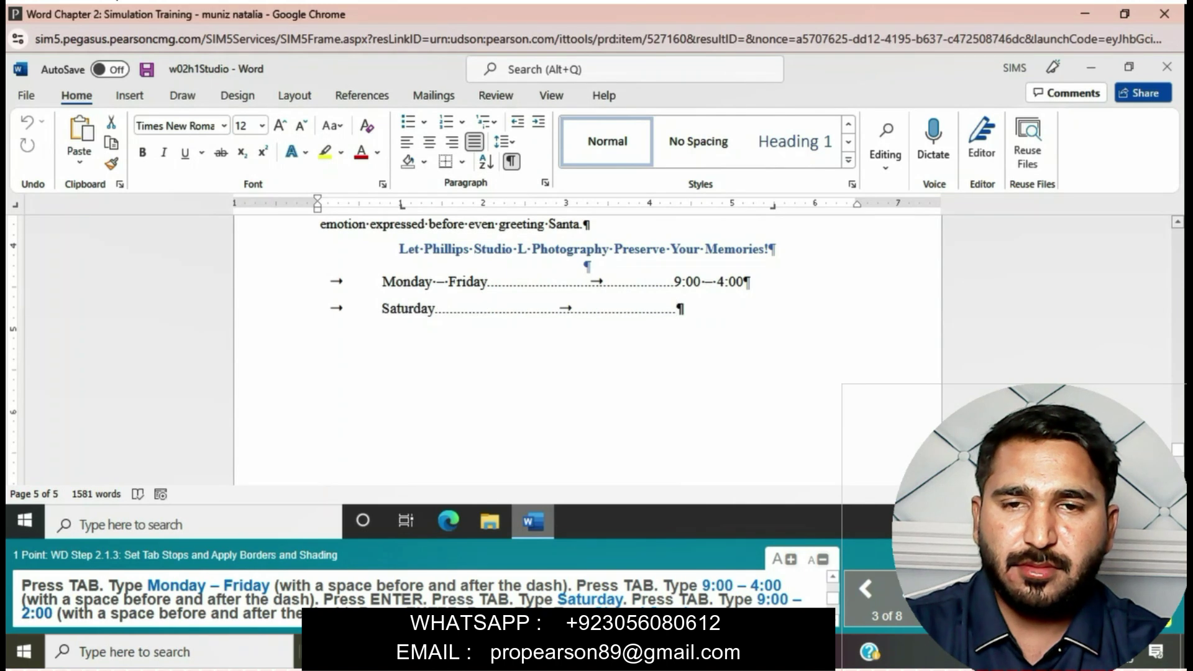
text(9:00)
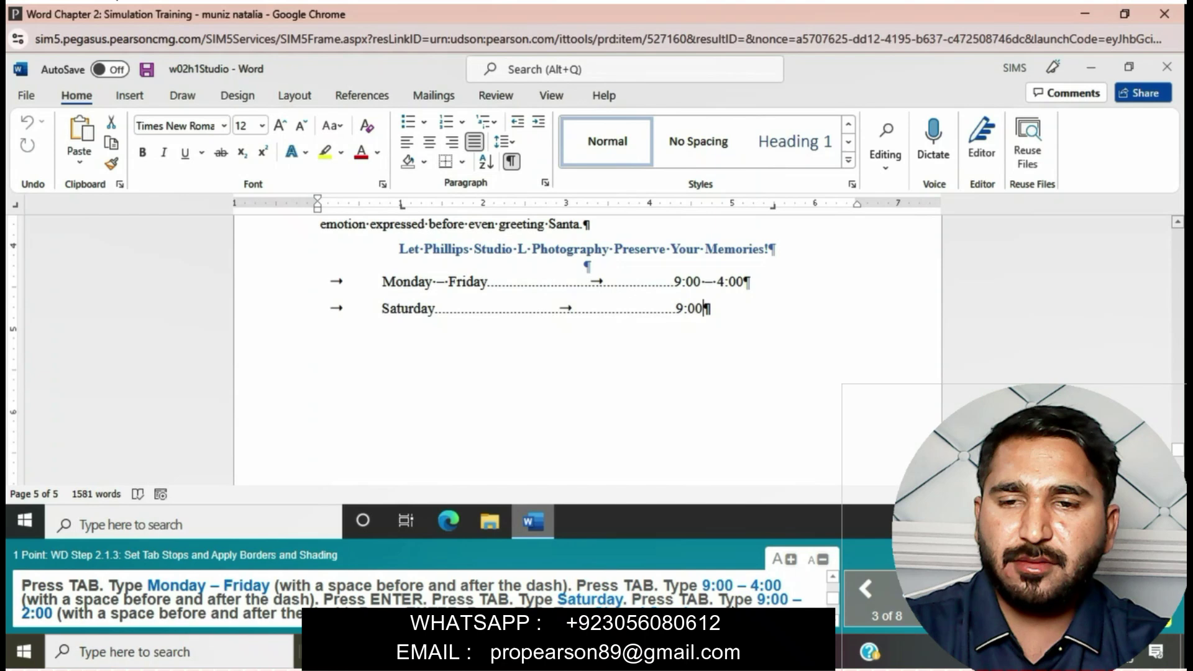
text( - 2:00)
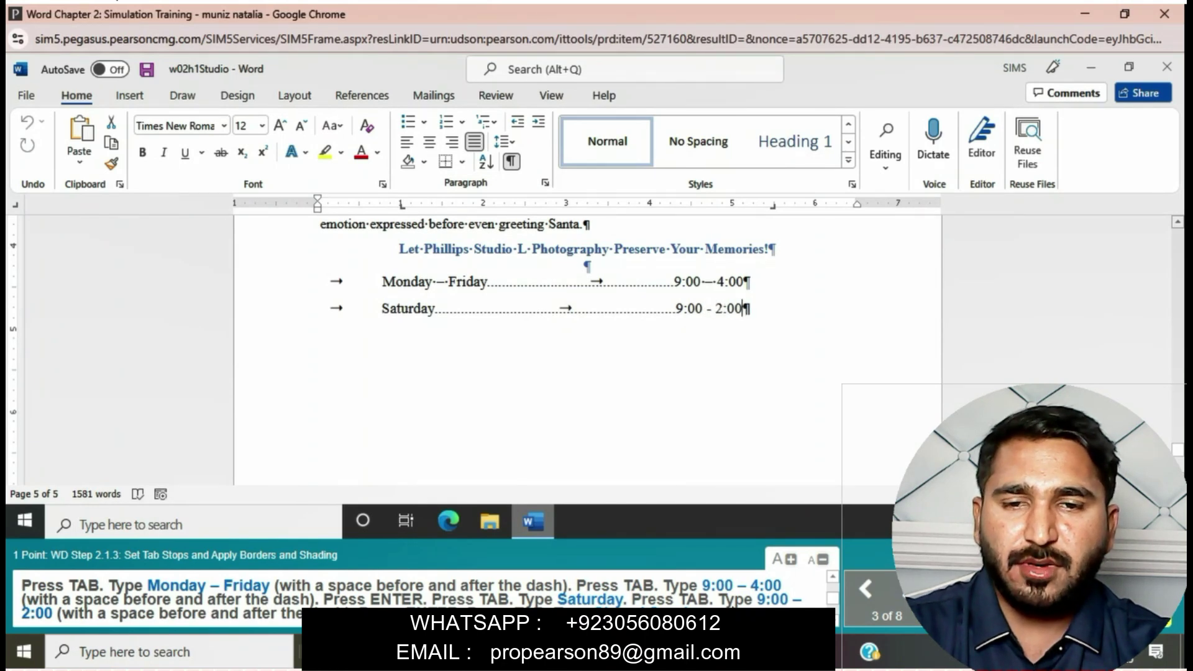
key(Return)
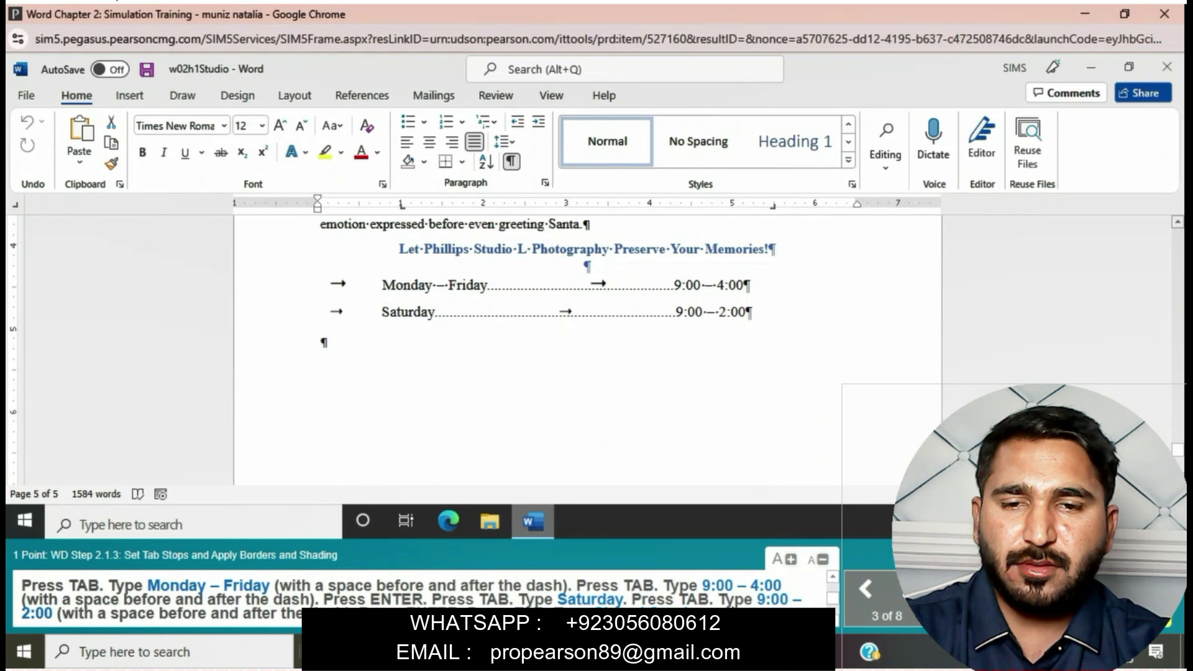
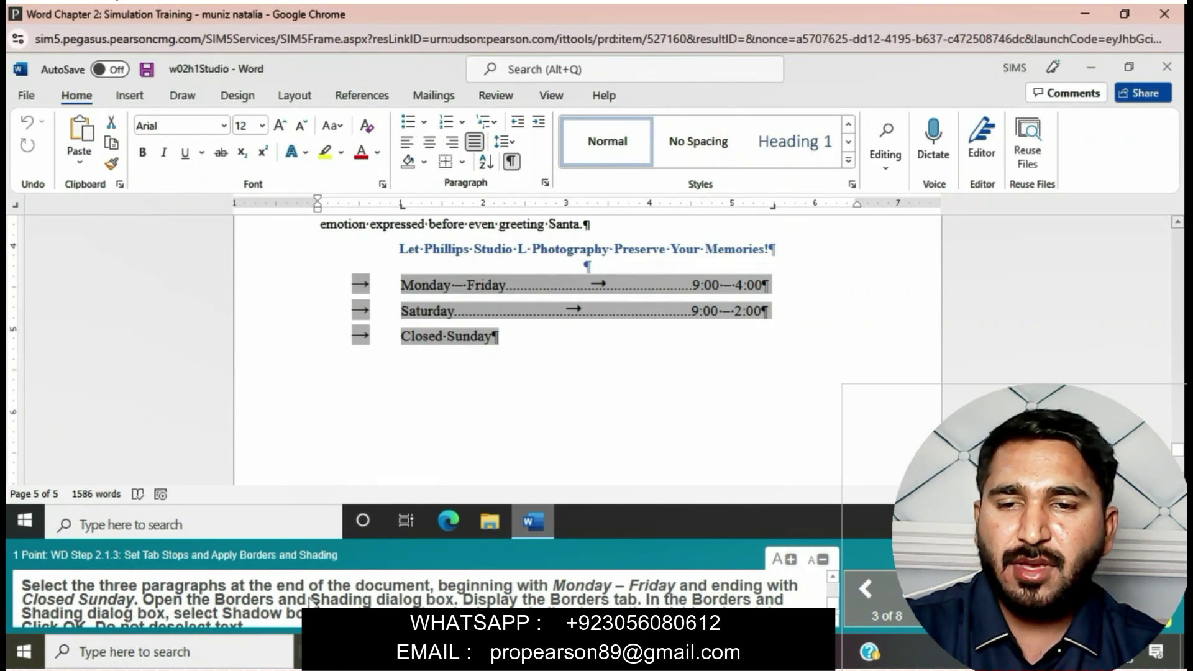
- Apply a Shadow border with the double-line style (seventh style) to the three paragraphs from "Monday – Friday" through "Closed Sunday"
click(463, 163)
scroll(516, 416, down, 3)
click(494, 420)
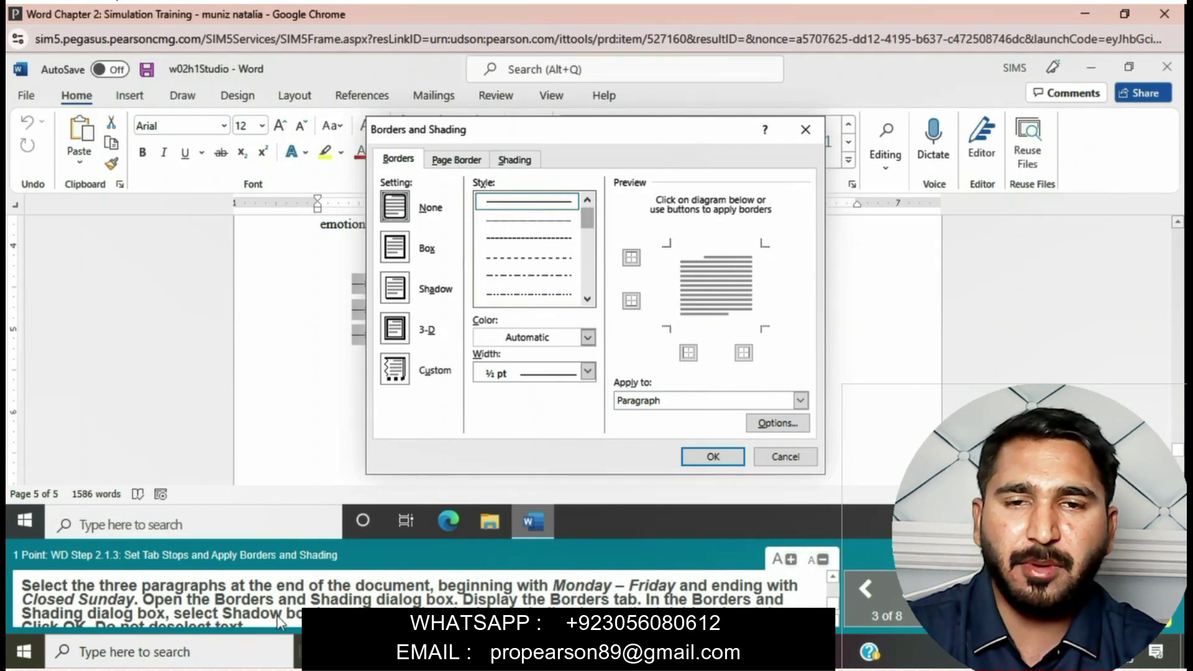
click(394, 287)
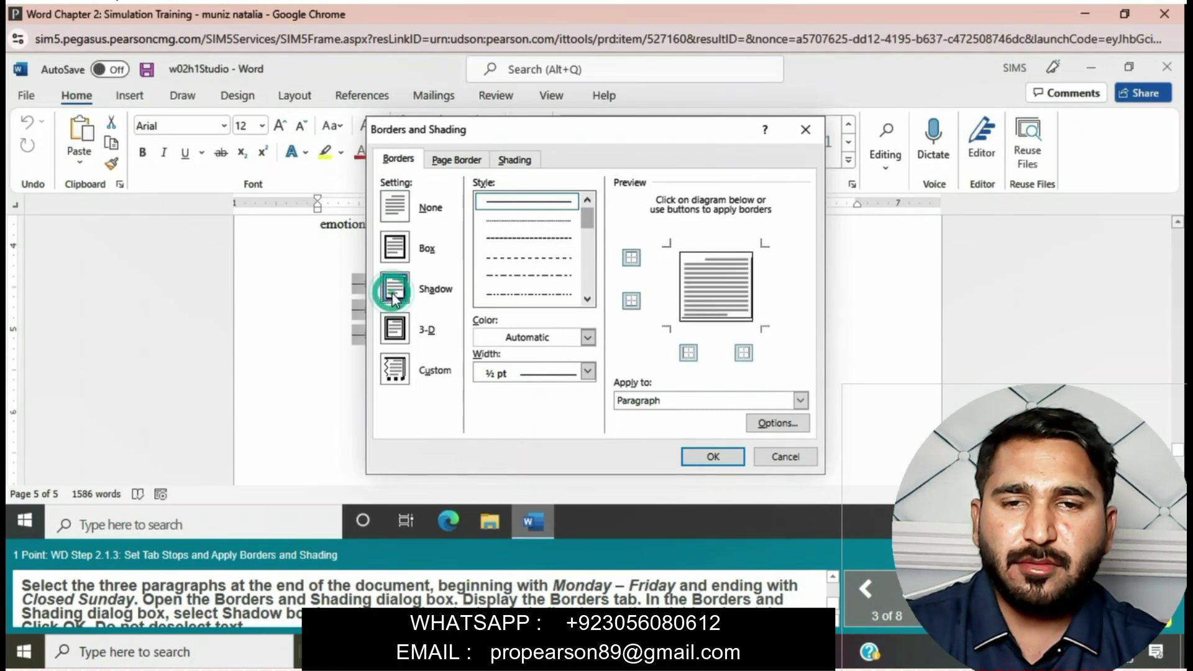
scroll(404, 596, down, 2)
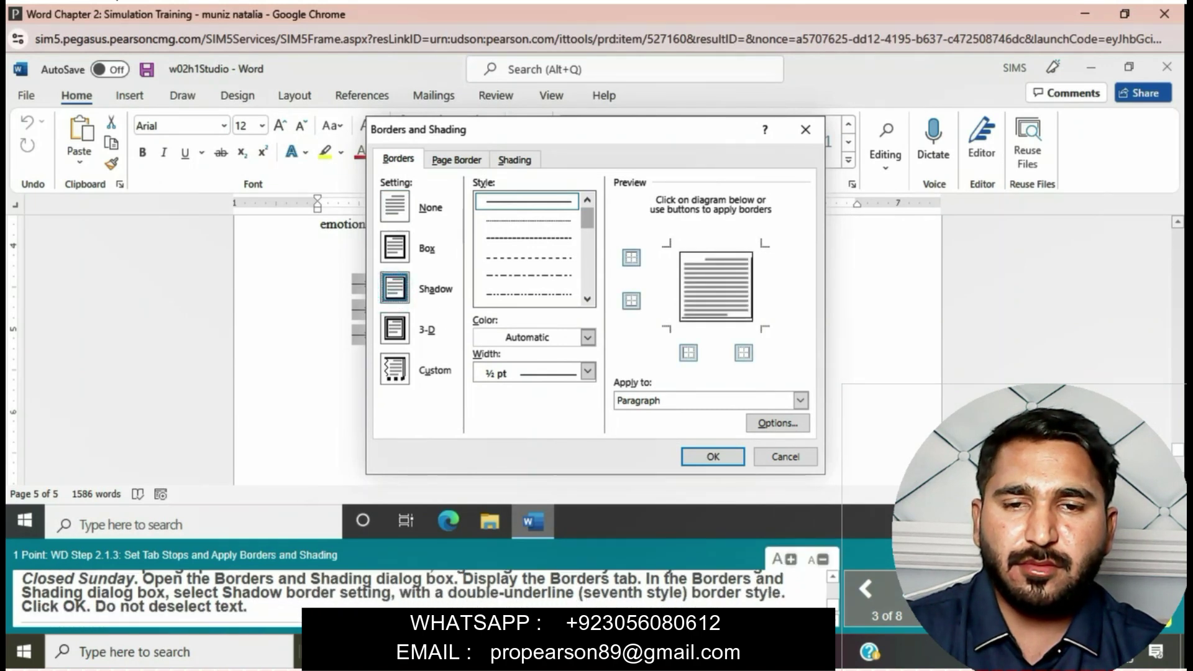
click(588, 299)
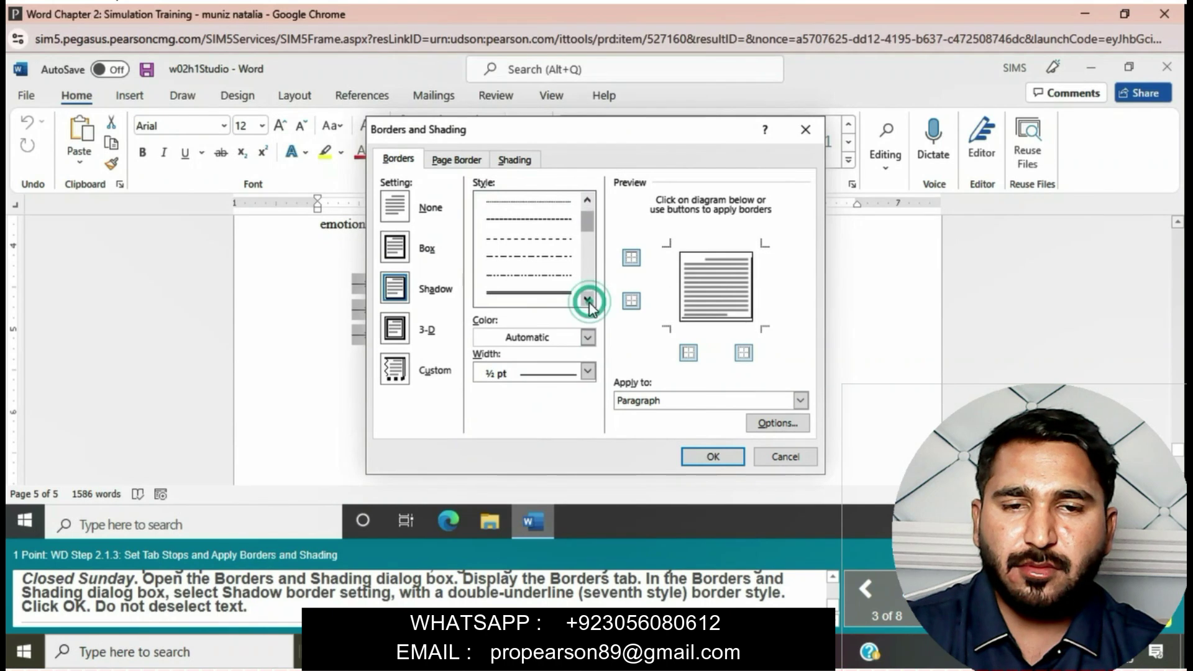
click(558, 291)
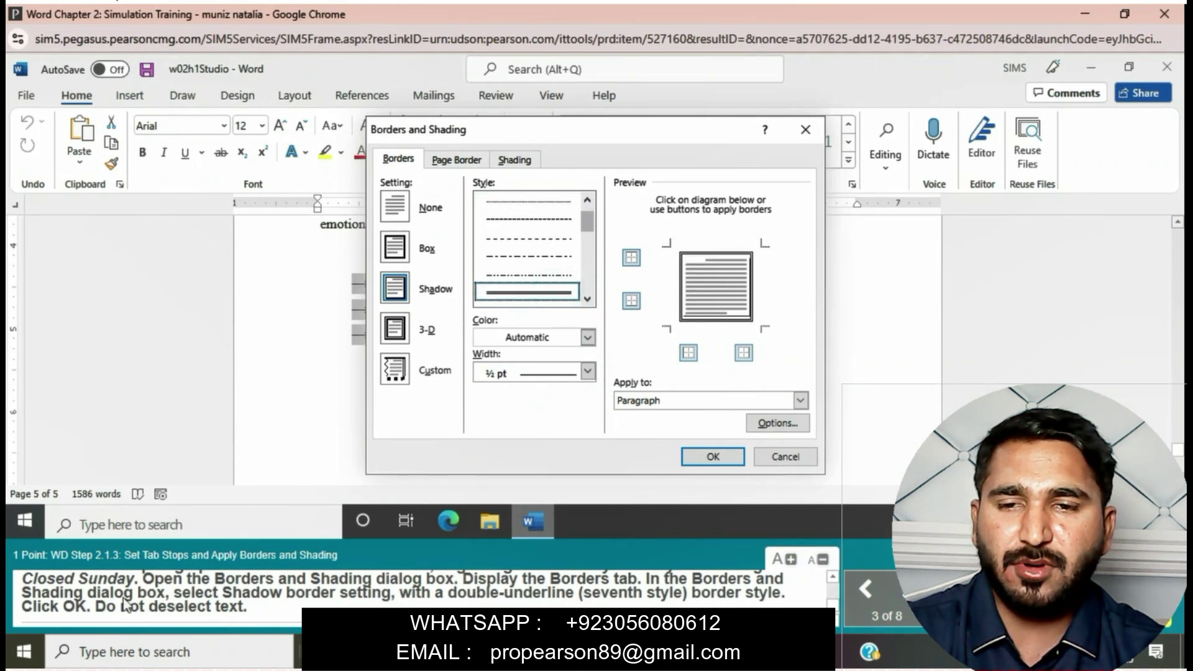
click(714, 457)
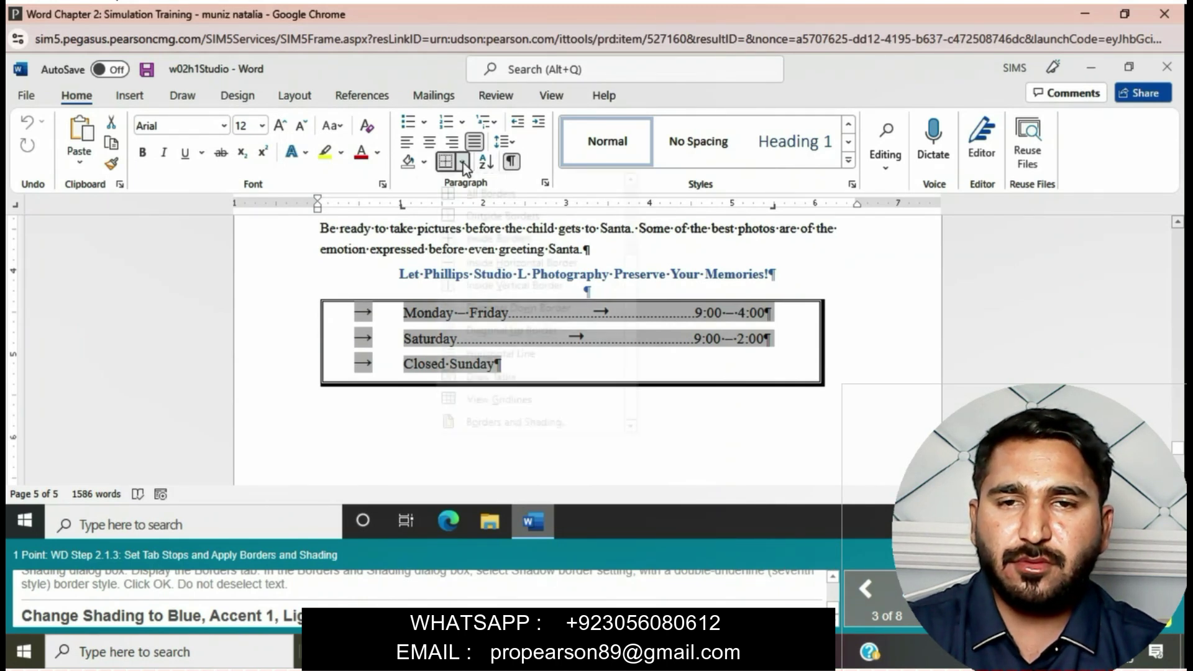
- Apply a lighter Blue, Accent 1 shading fill (second tint) to the bordered paragraphs from "Monday – Friday" through "Closed Sunday"
click(463, 162)
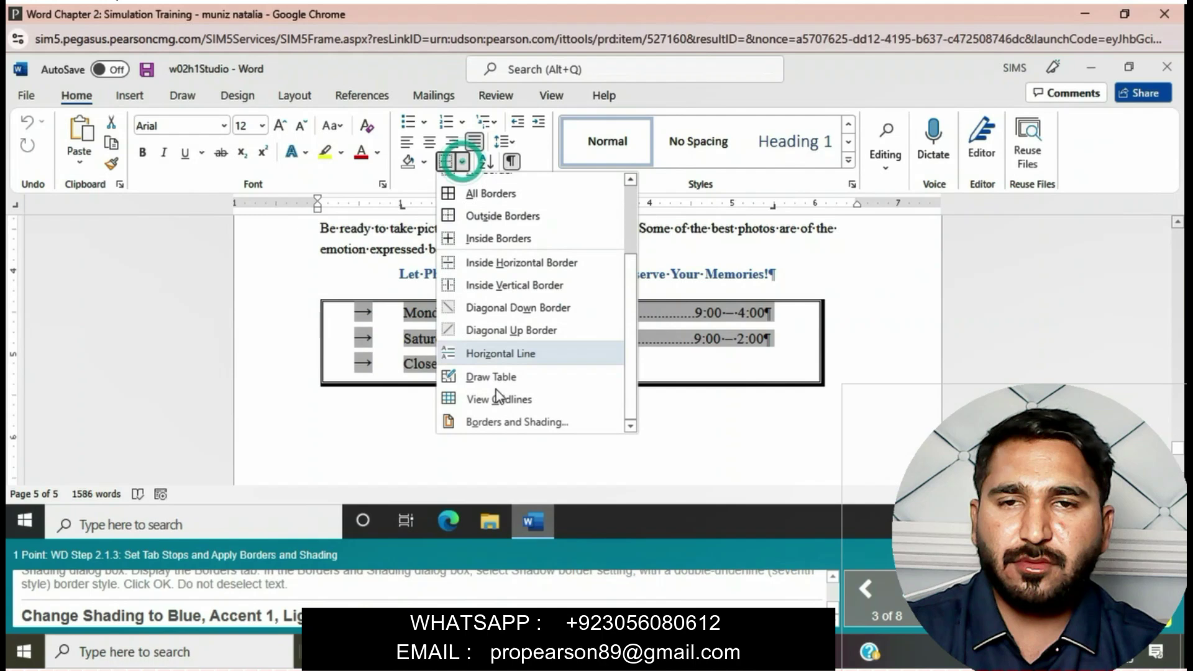
click(504, 425)
click(514, 160)
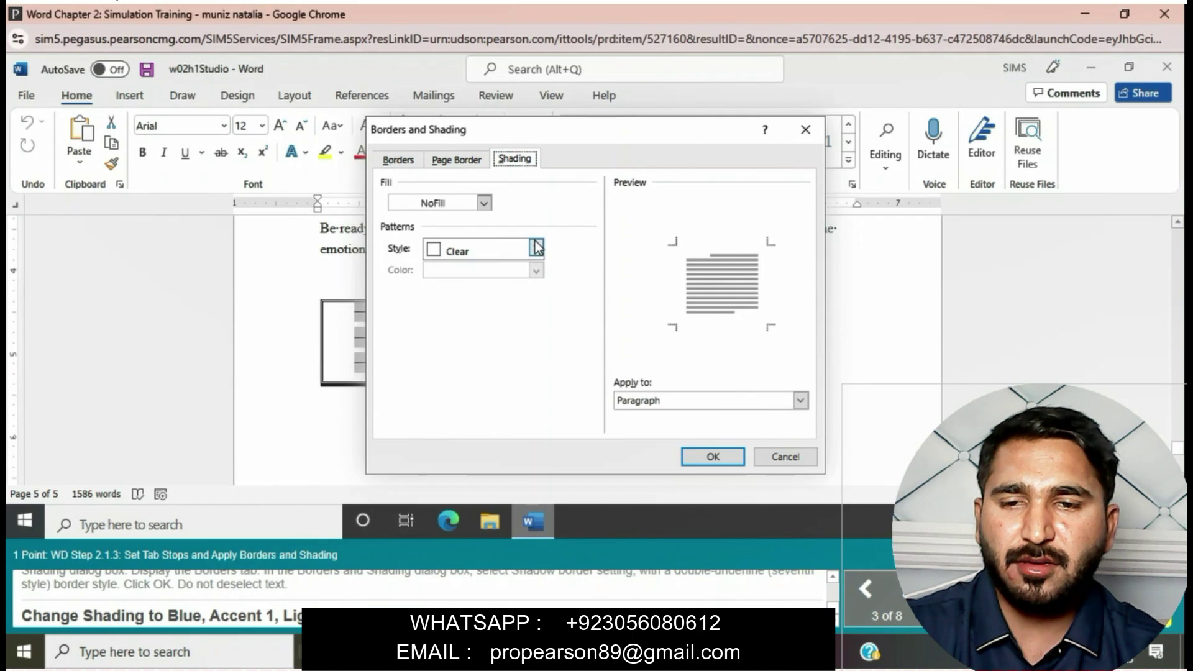
click(483, 203)
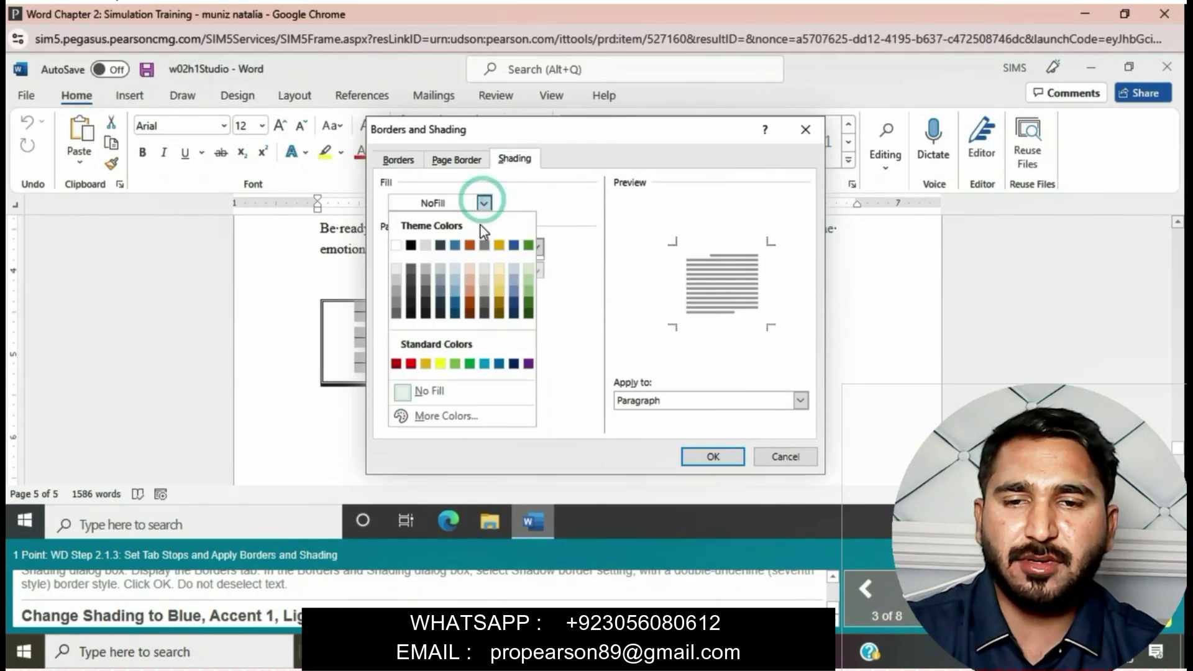
click(456, 281)
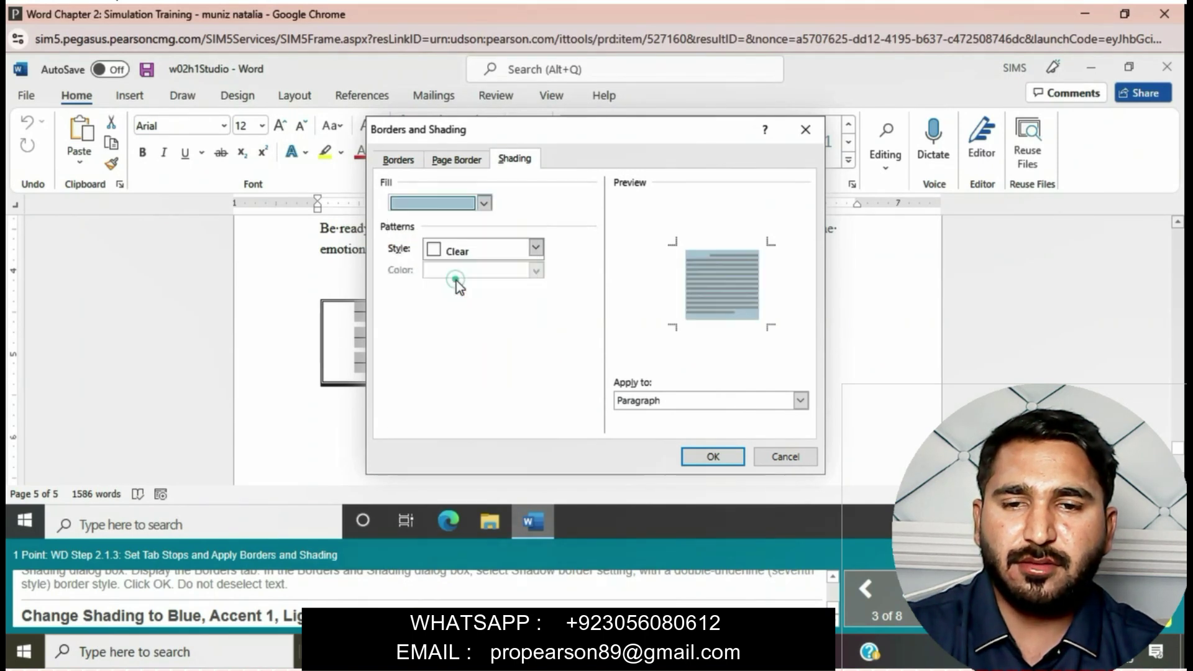
click(709, 457)
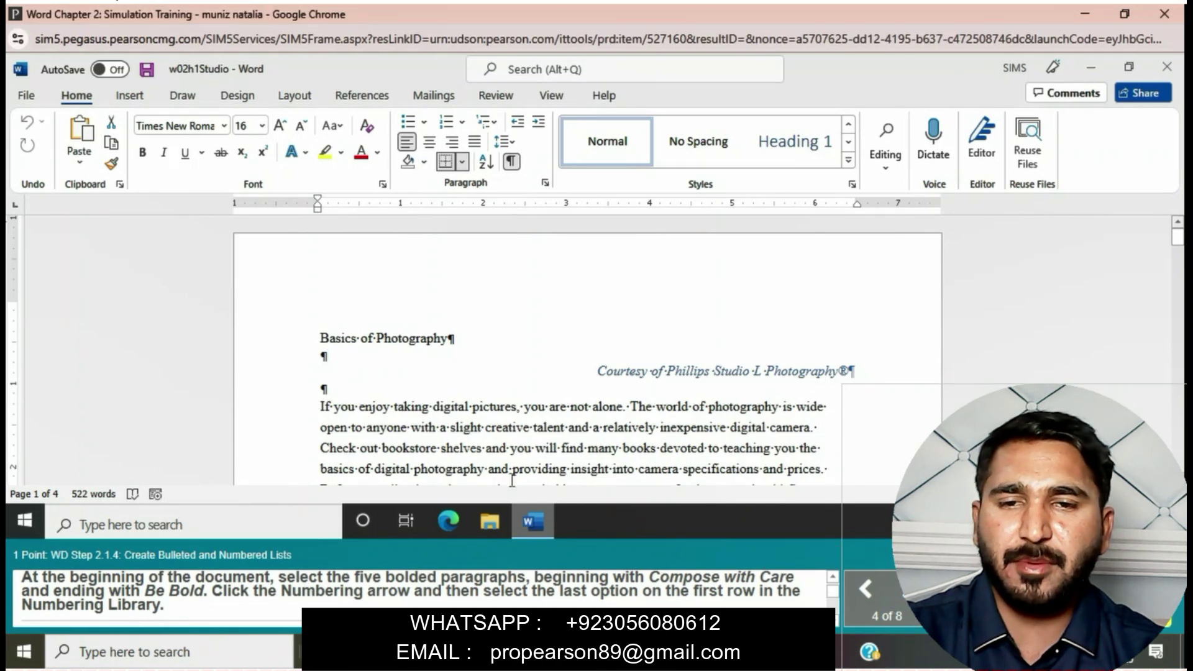
- Number the five bolded paragraphs from "Compose with Care" through "Be Bold" using the 1) 2) 3) format
scroll(514, 451, down, 3)
scroll(515, 451, down, 3)
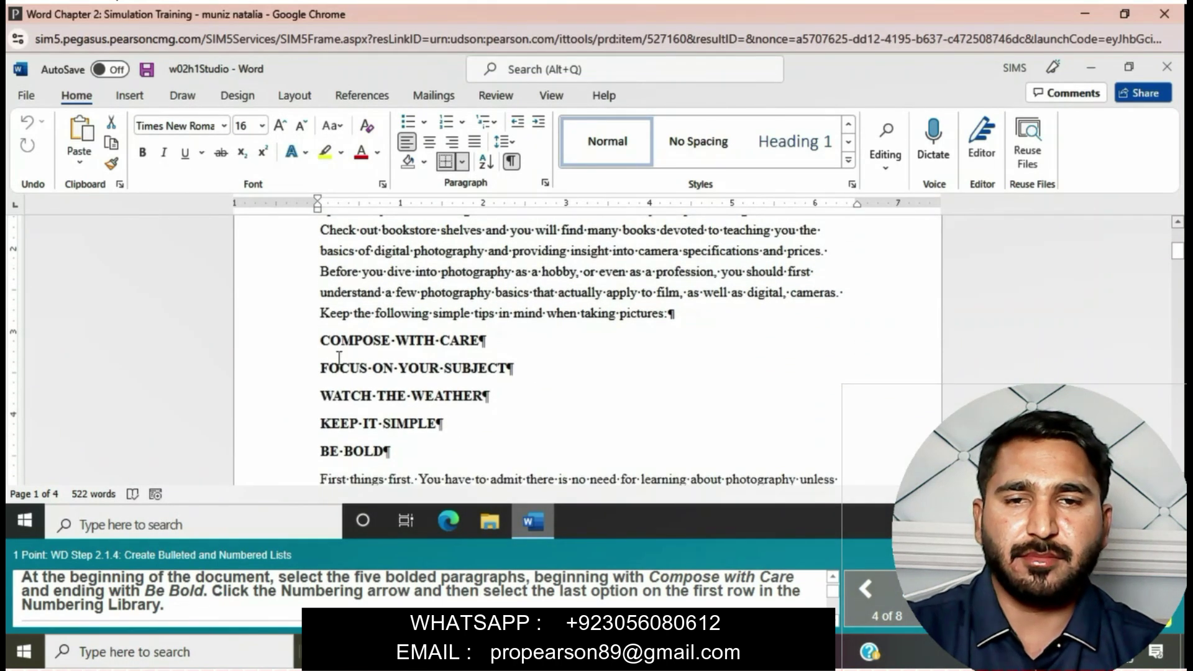
drag(323, 342, 392, 452)
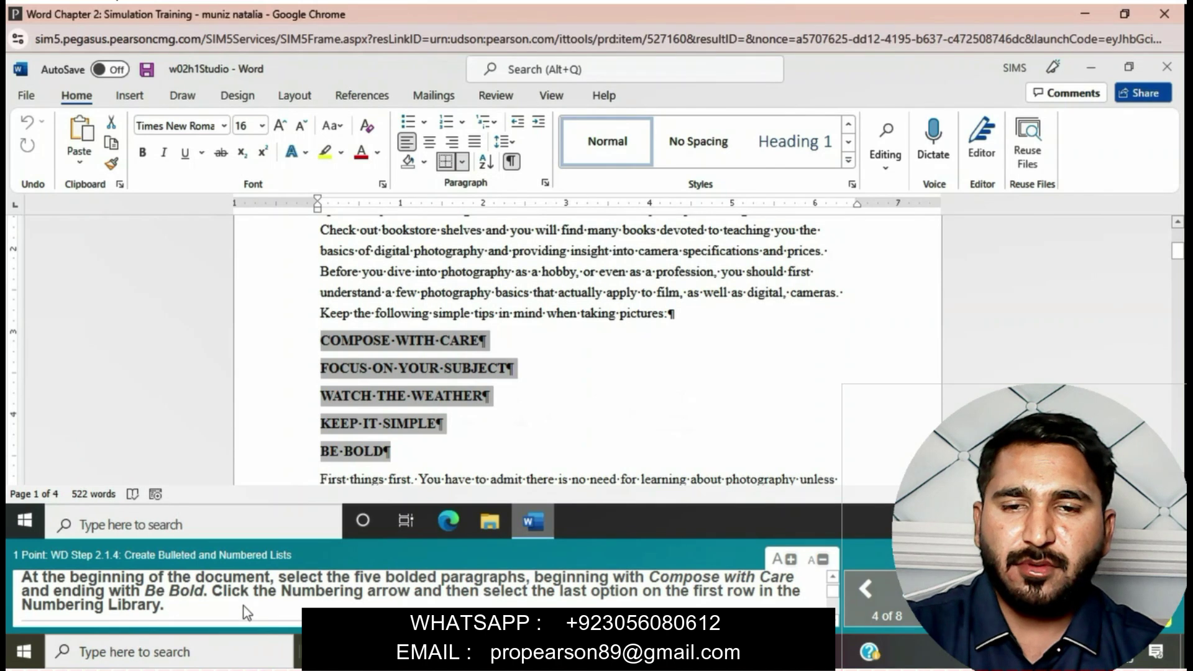
click(463, 124)
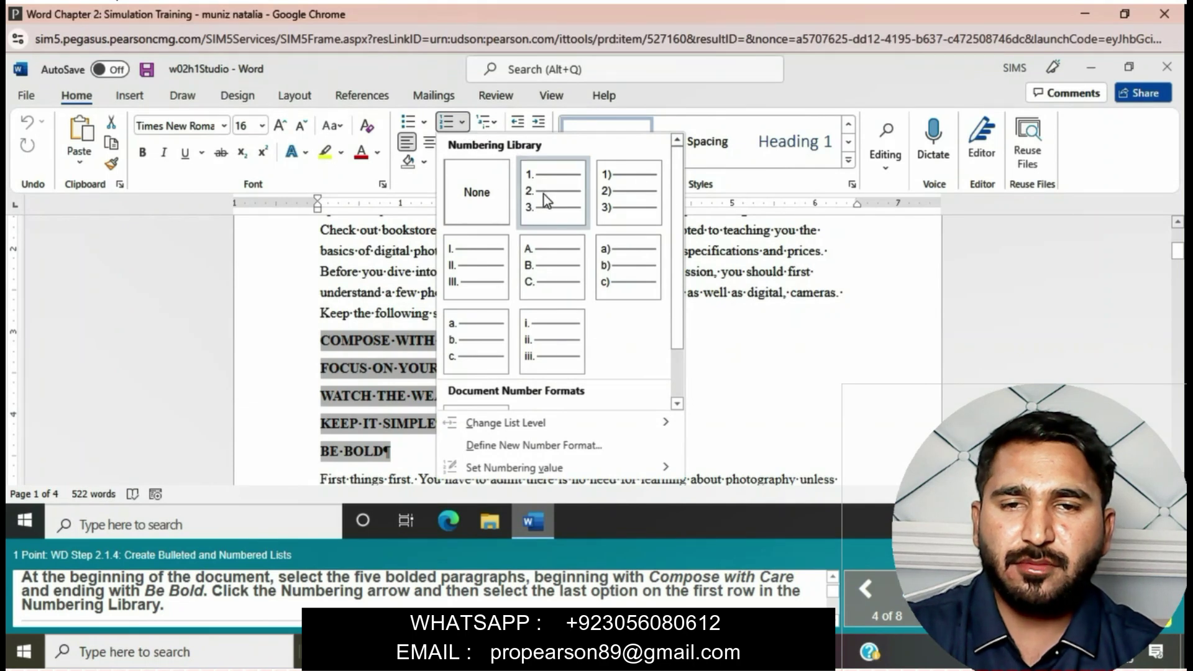
click(620, 203)
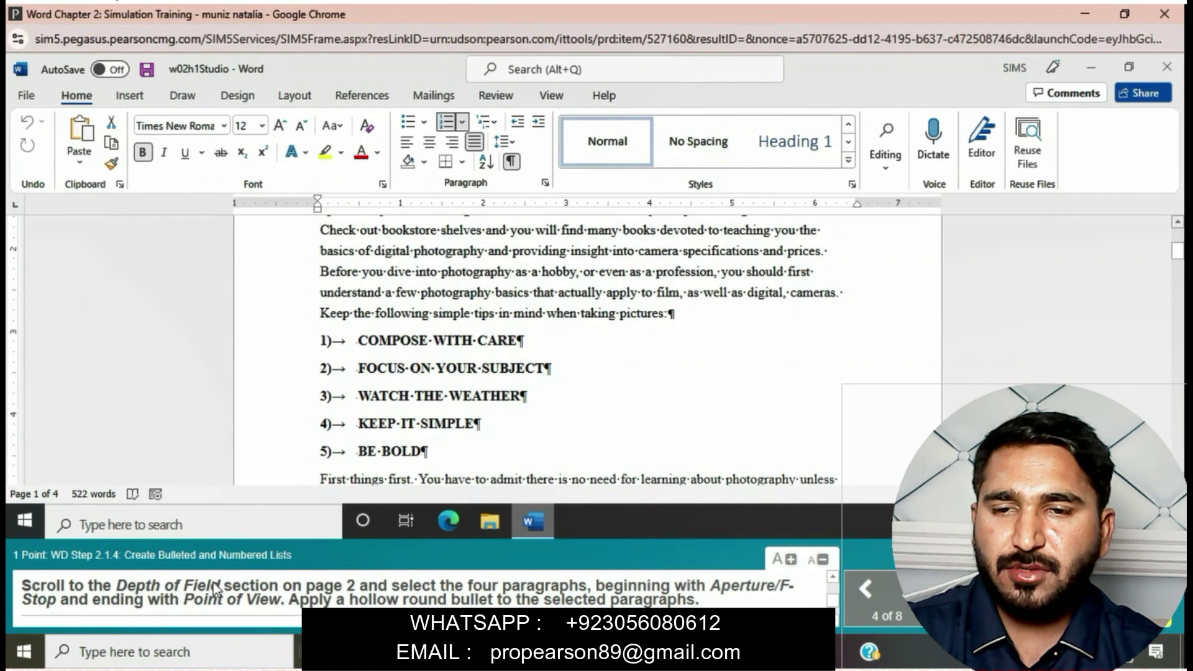
- Apply hollow round bullets to the four Depth of Field paragraphs from "Aperture/F-Stop" through "Point of View"
scroll(524, 336, down, 10)
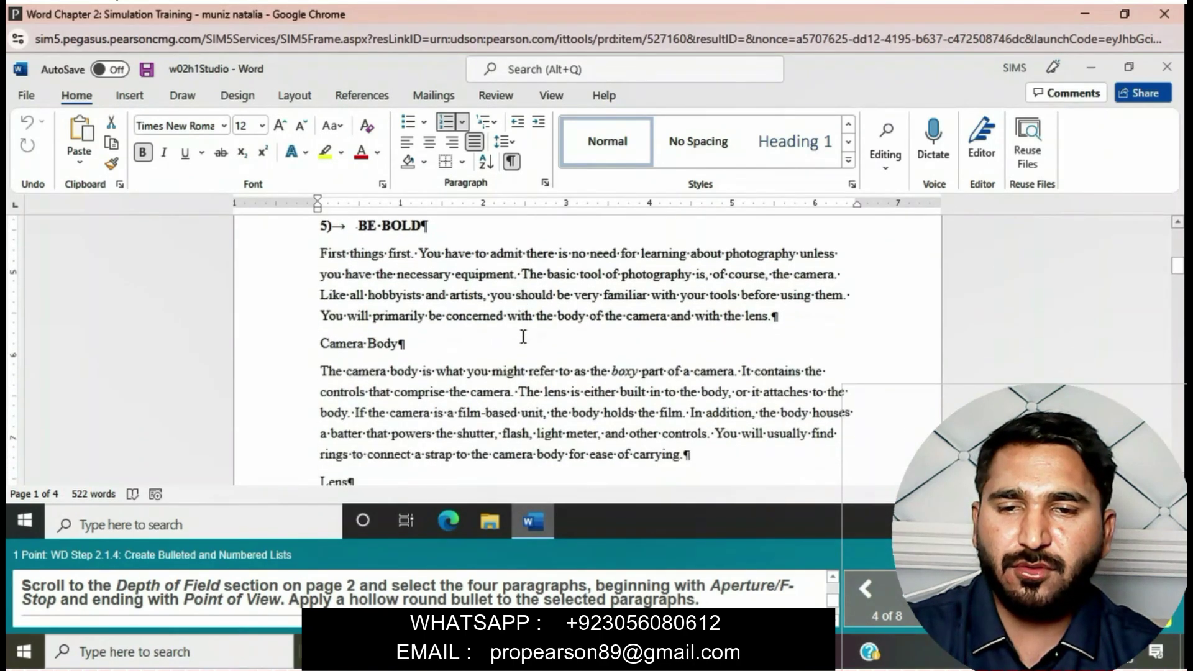
scroll(523, 336, down, 10)
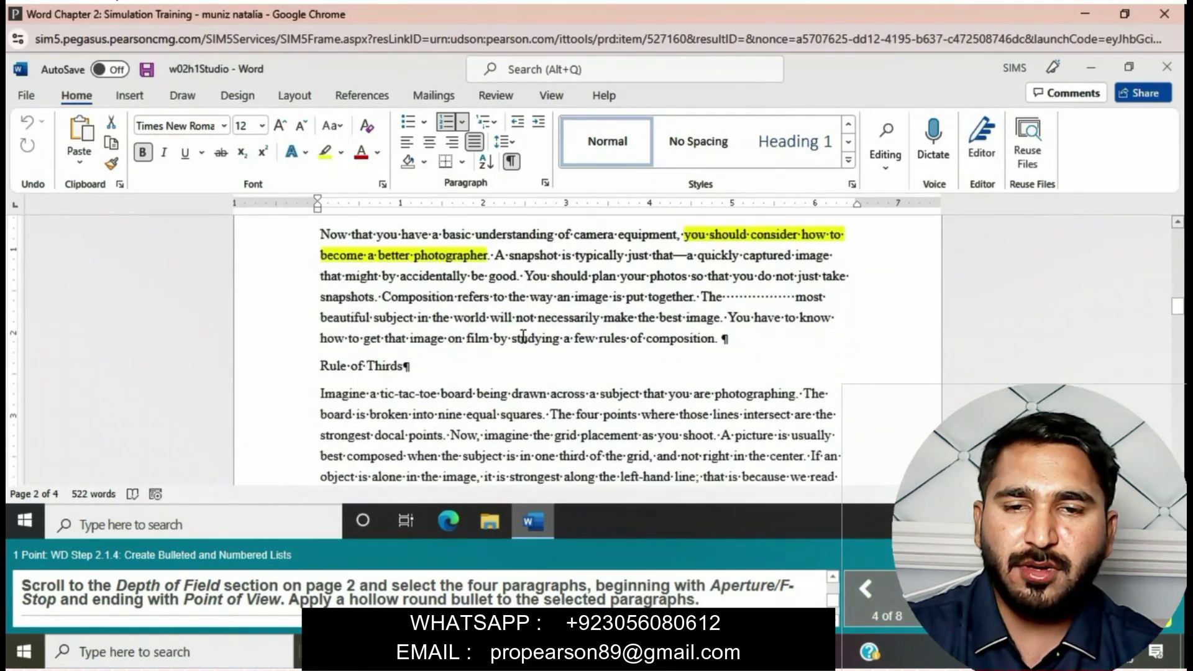
scroll(440, 359, down, 1)
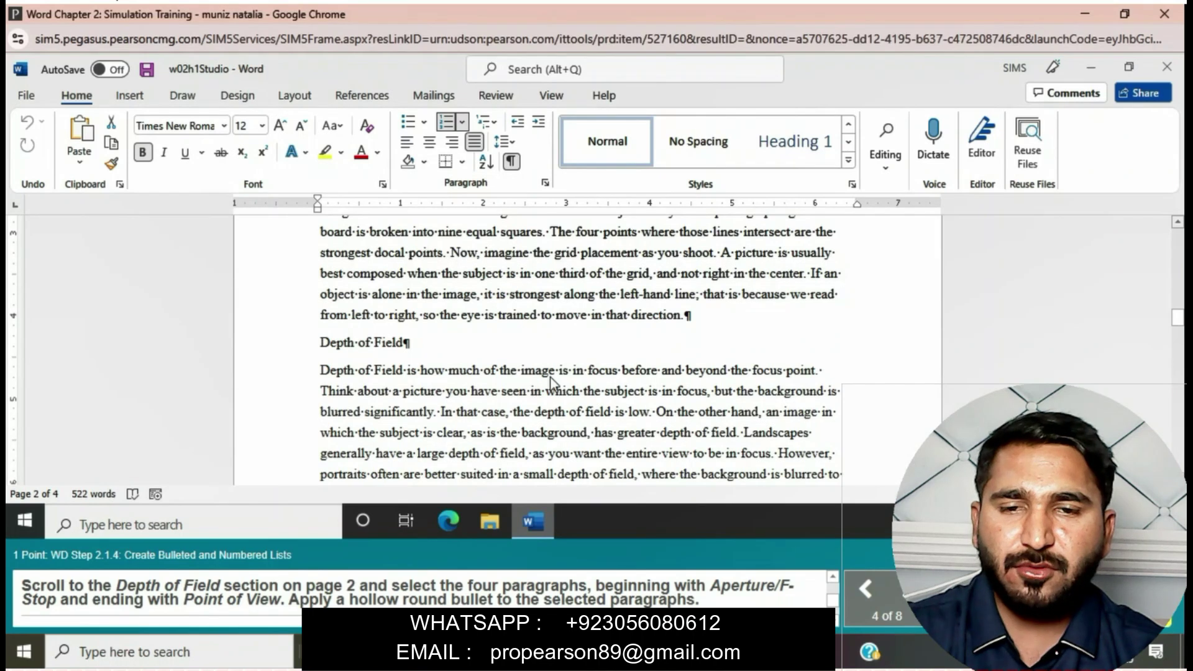
scroll(627, 349, down, 3)
scroll(627, 349, down, 3)
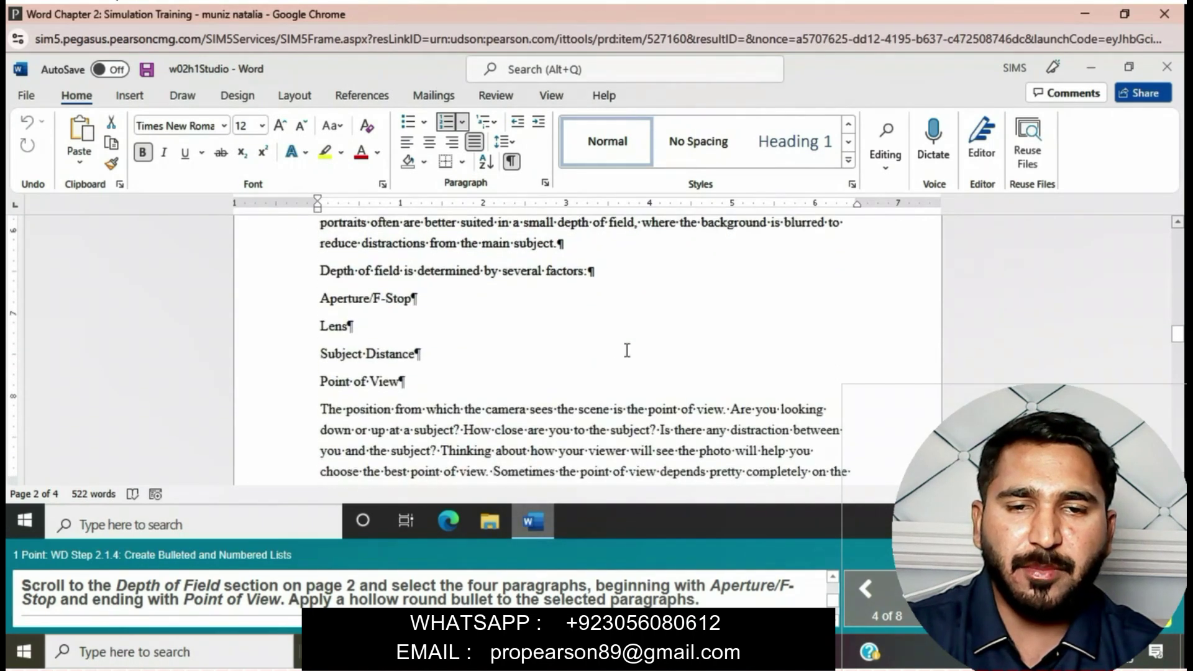
click(320, 298)
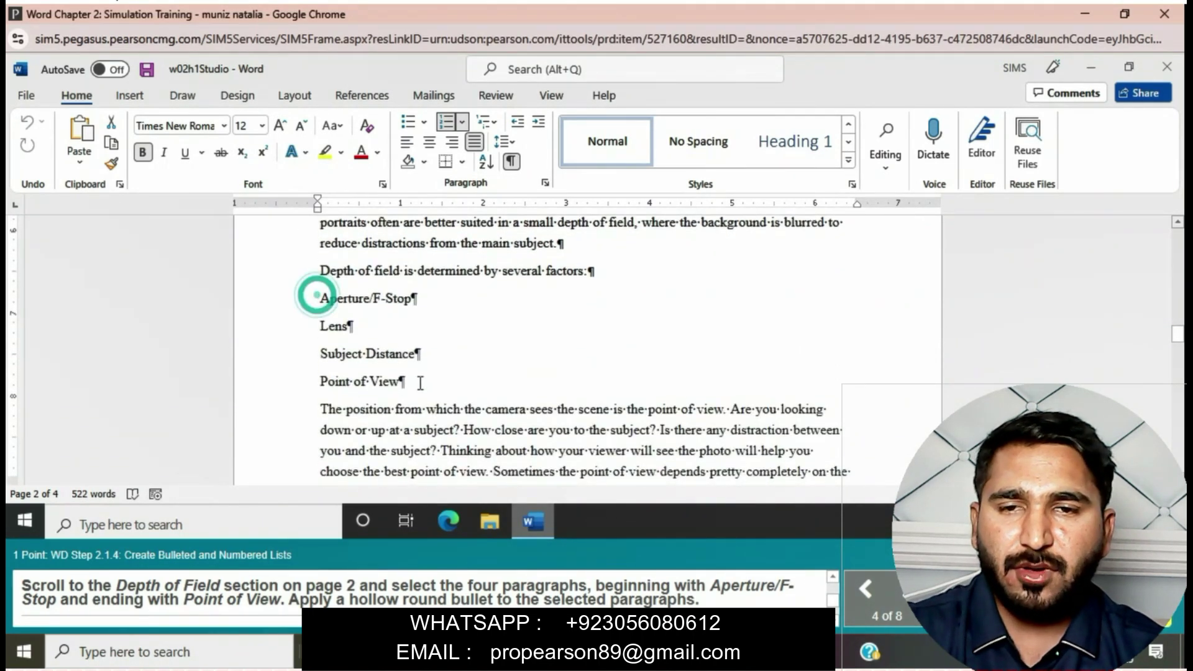
double_click(323, 304)
drag(322, 305, 407, 382)
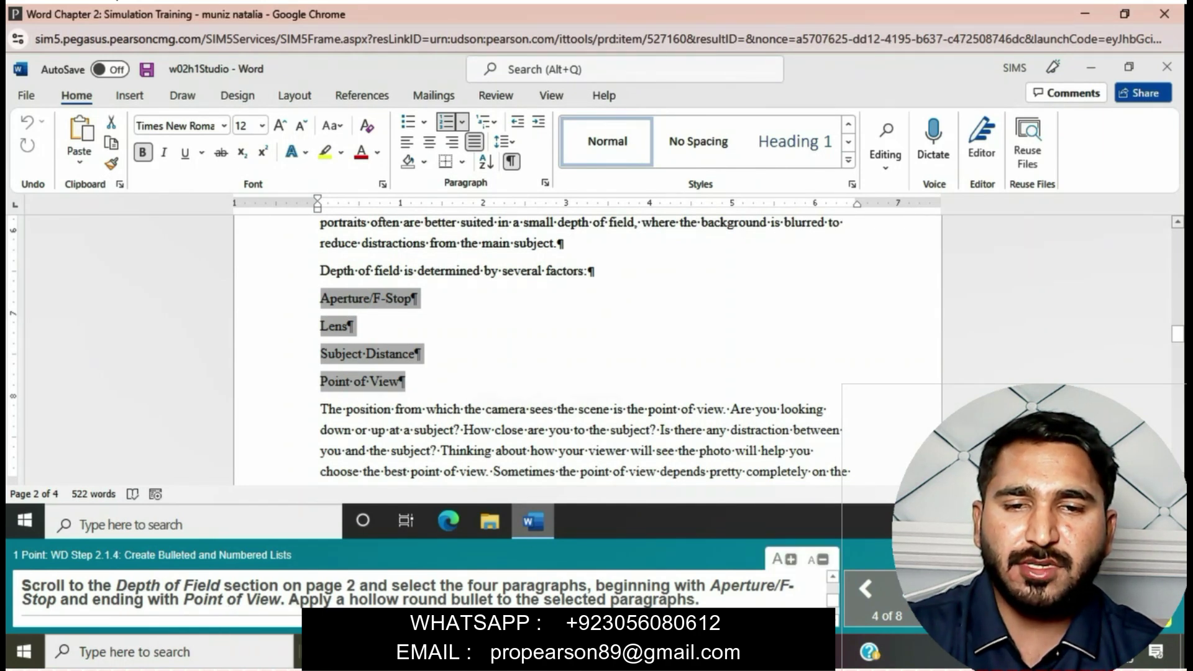
click(426, 126)
click(509, 179)
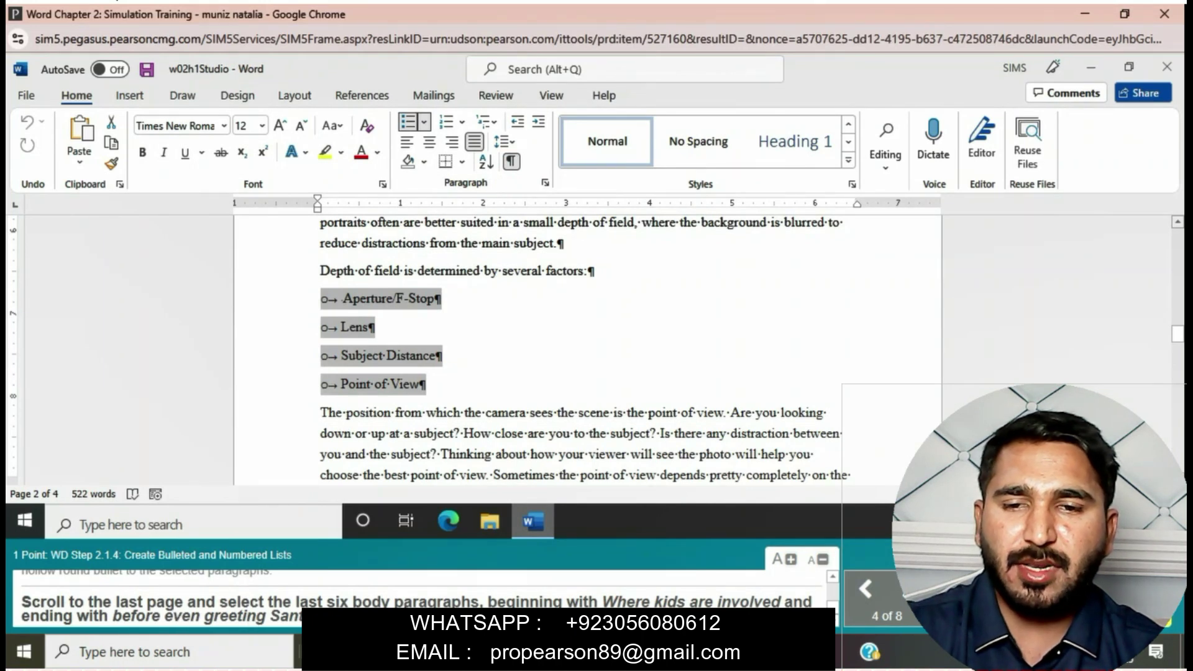
- Apply hollow round bullets to the last six body paragraphs, from "Where kids are involved" through "before even greeting Santa"
scroll(608, 341, down, 10)
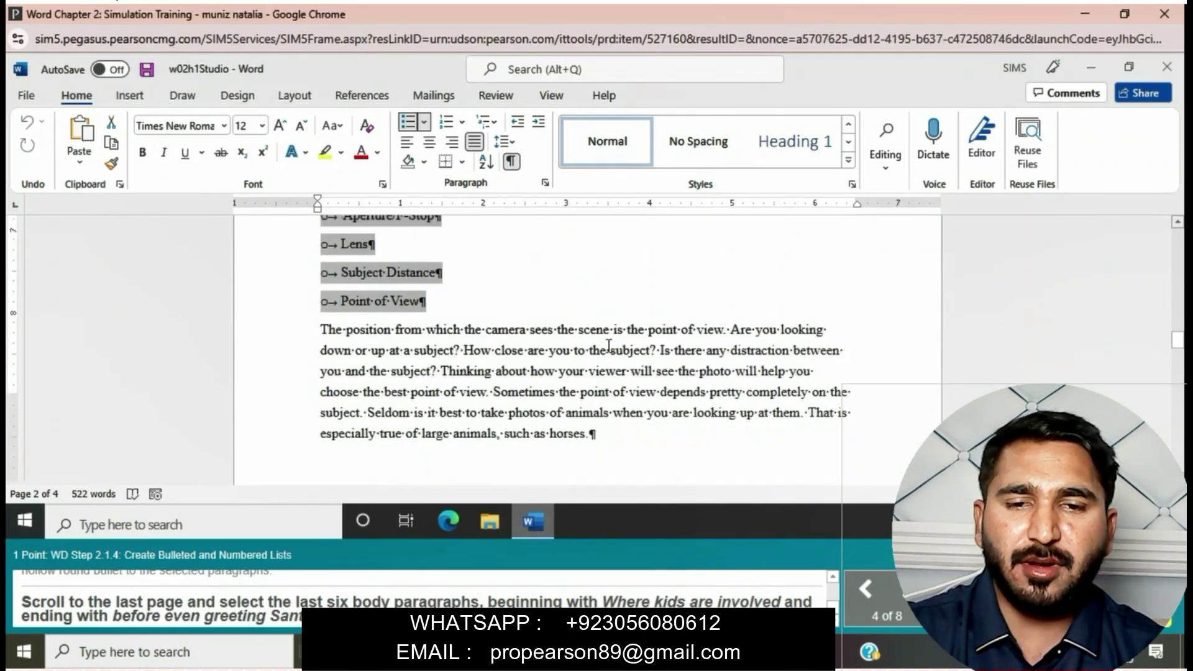
scroll(608, 344, down, 8)
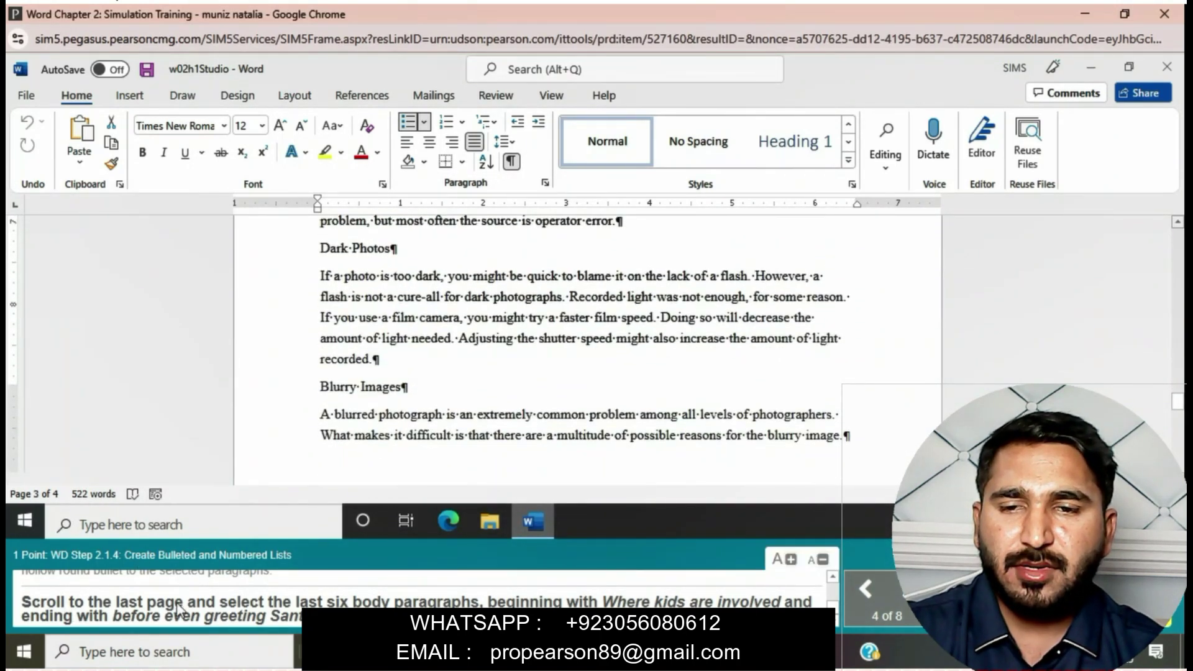
scroll(527, 461, down, 5)
scroll(527, 461, down, 10)
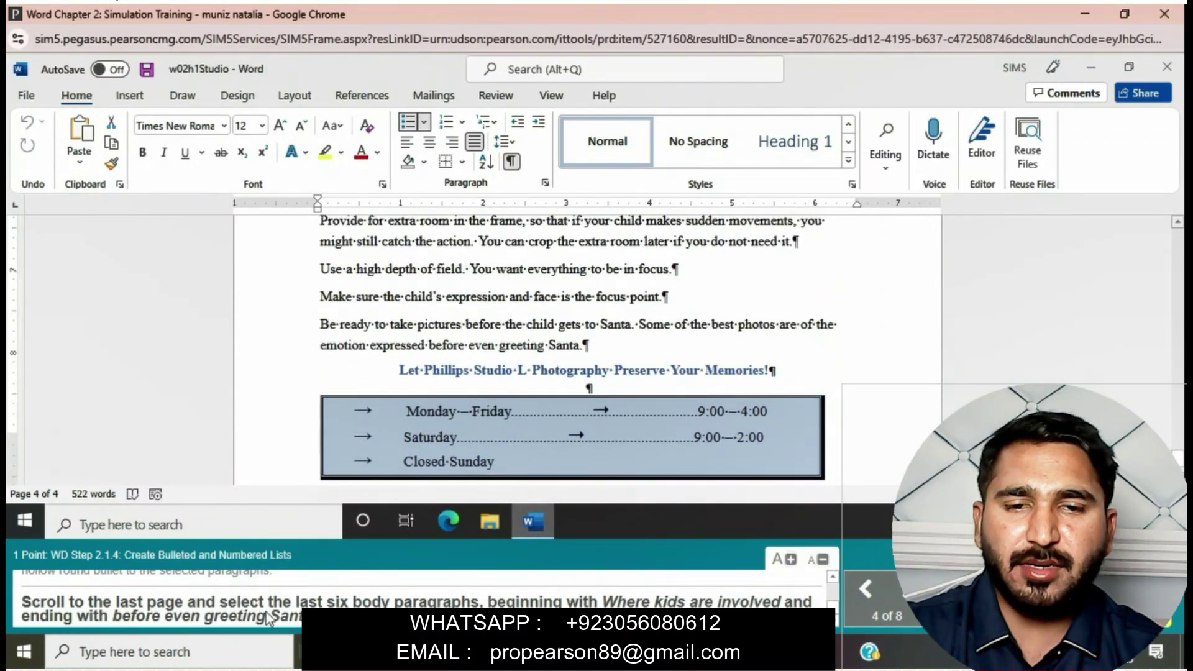
scroll(551, 407, up, 4)
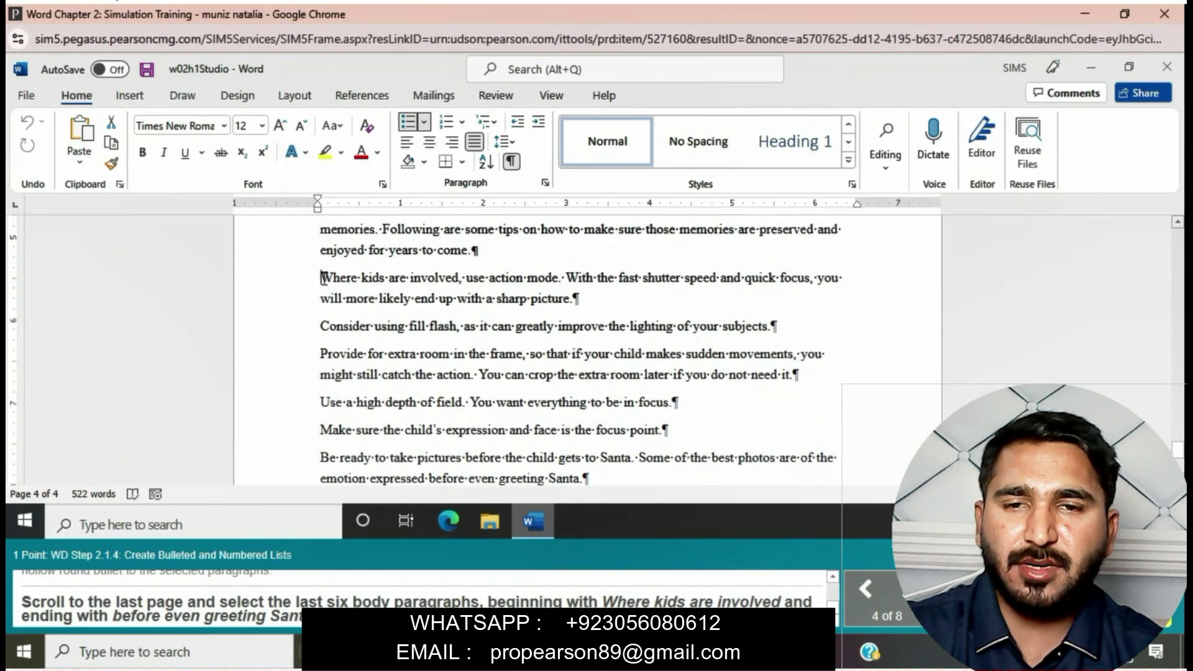
drag(323, 278, 592, 366)
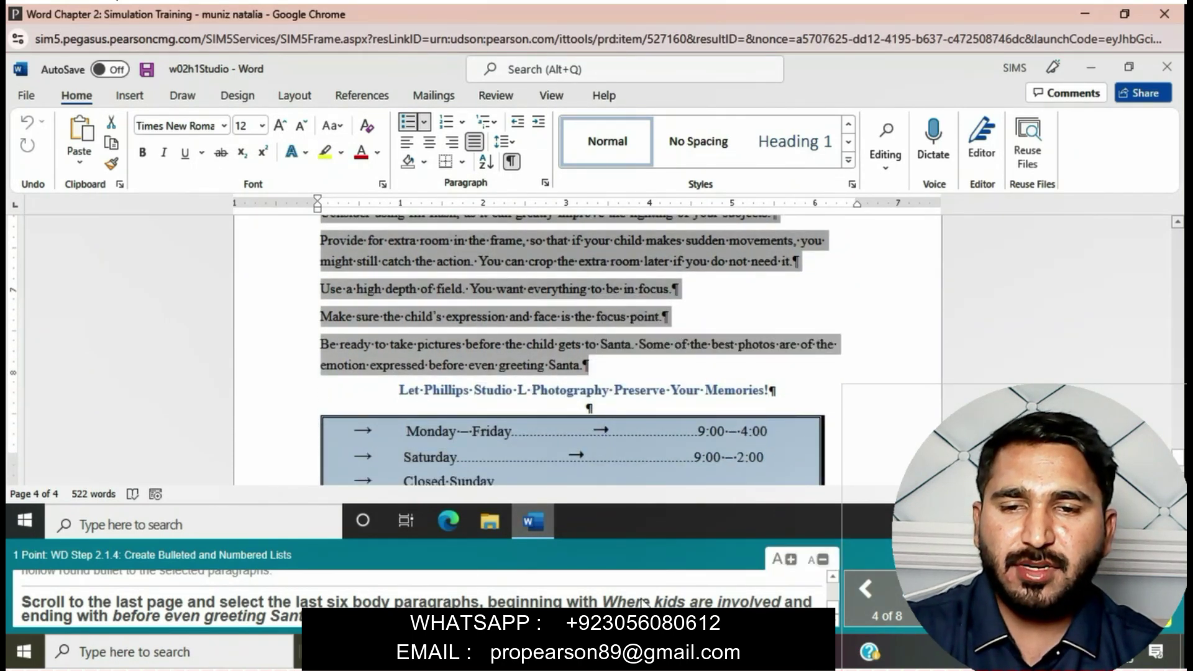
click(425, 123)
click(512, 177)
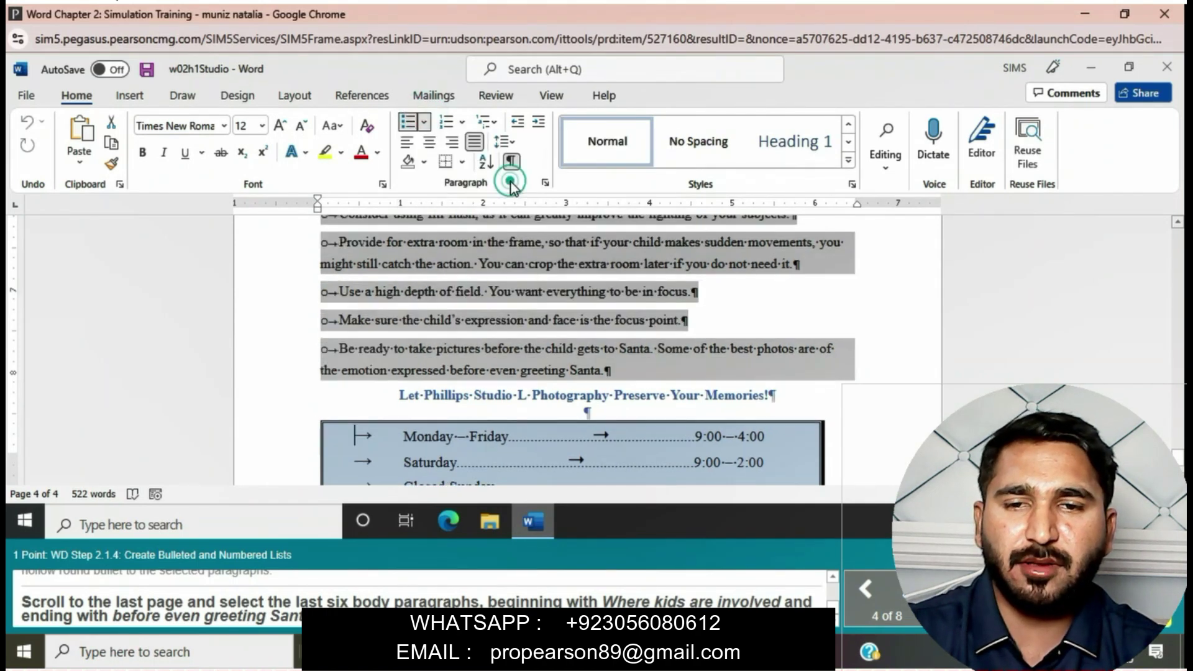